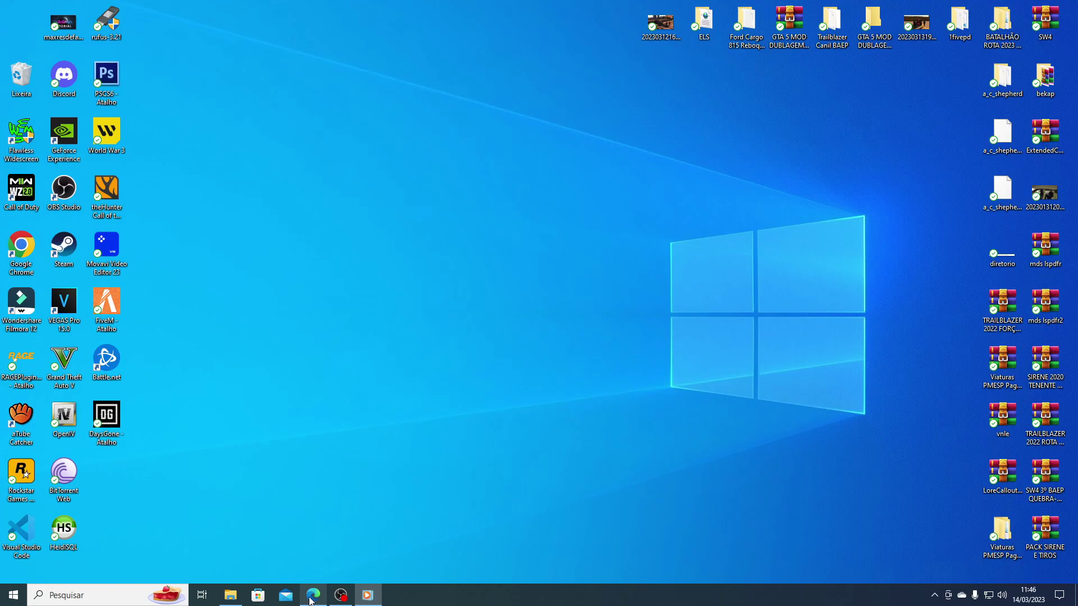
- Download the latest recommended FiveM Windows server build (5848) and open the downloaded server (2).7z archive
click(310, 601)
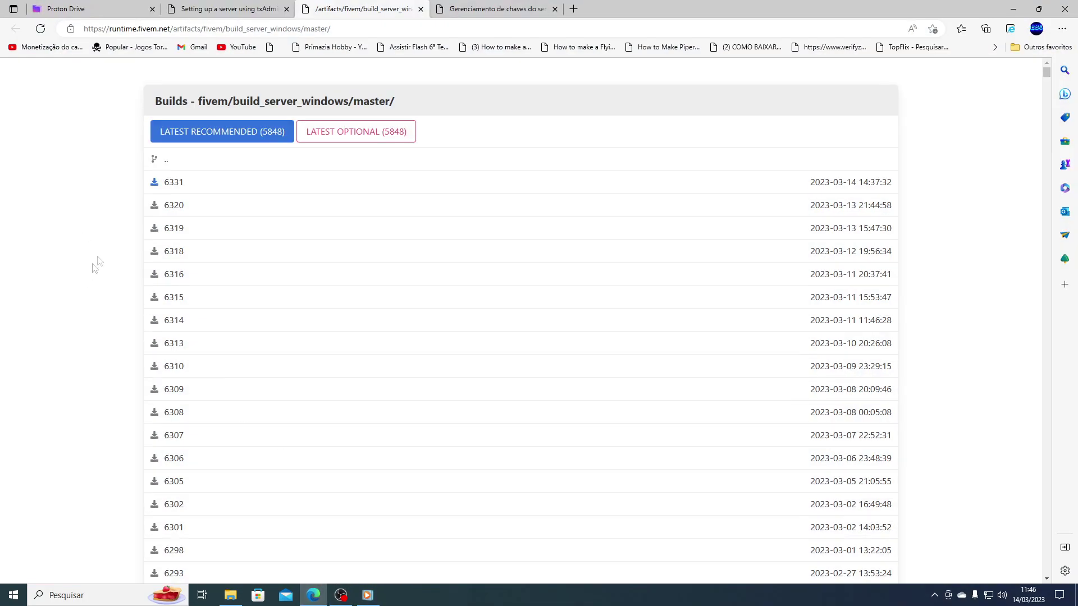
click(229, 137)
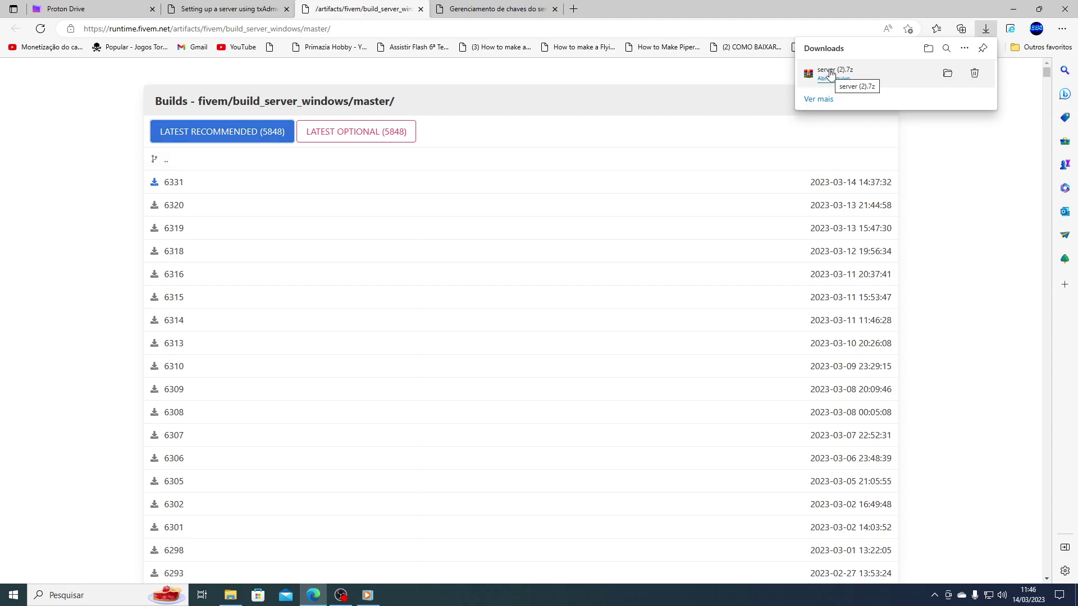
click(830, 74)
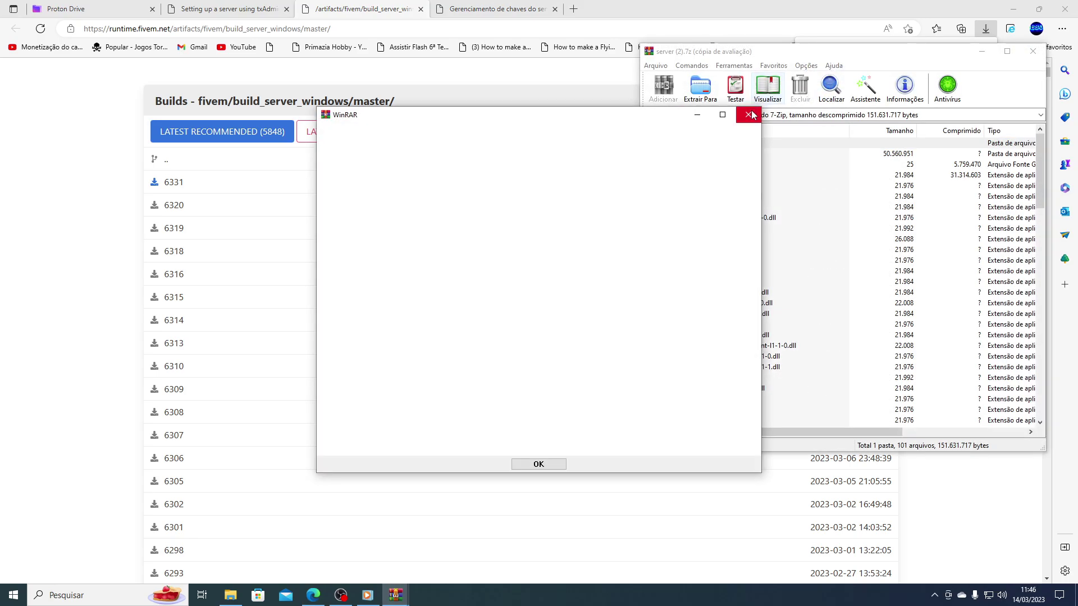
click(750, 115)
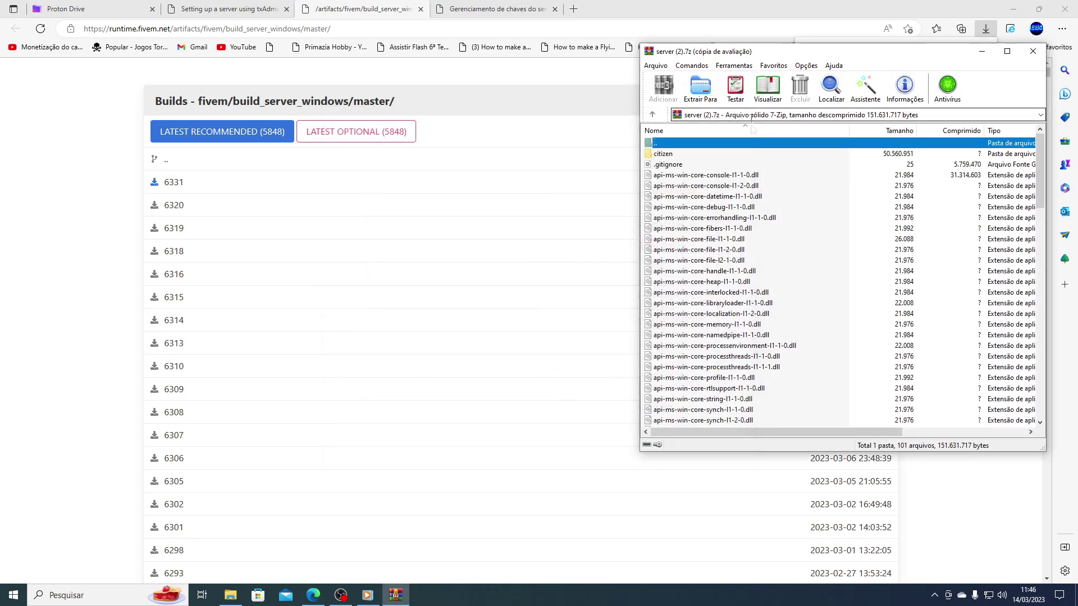
click(1015, 10)
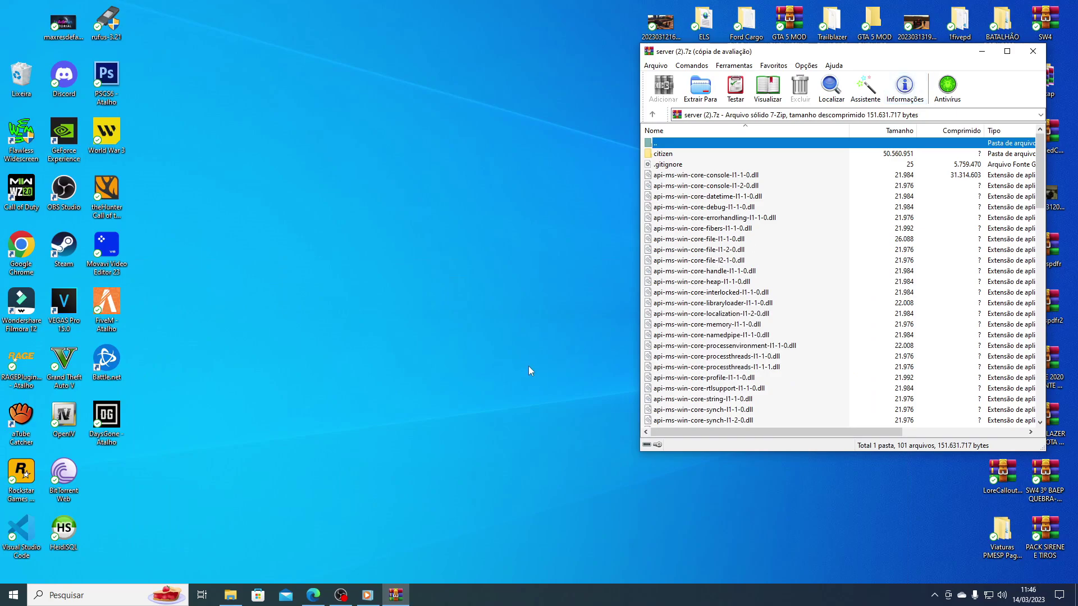
- Create a new folder named FXServer in the root of Disco Local (C:)
click(230, 595)
right_click(171, 256)
click(156, 240)
right_click(153, 236)
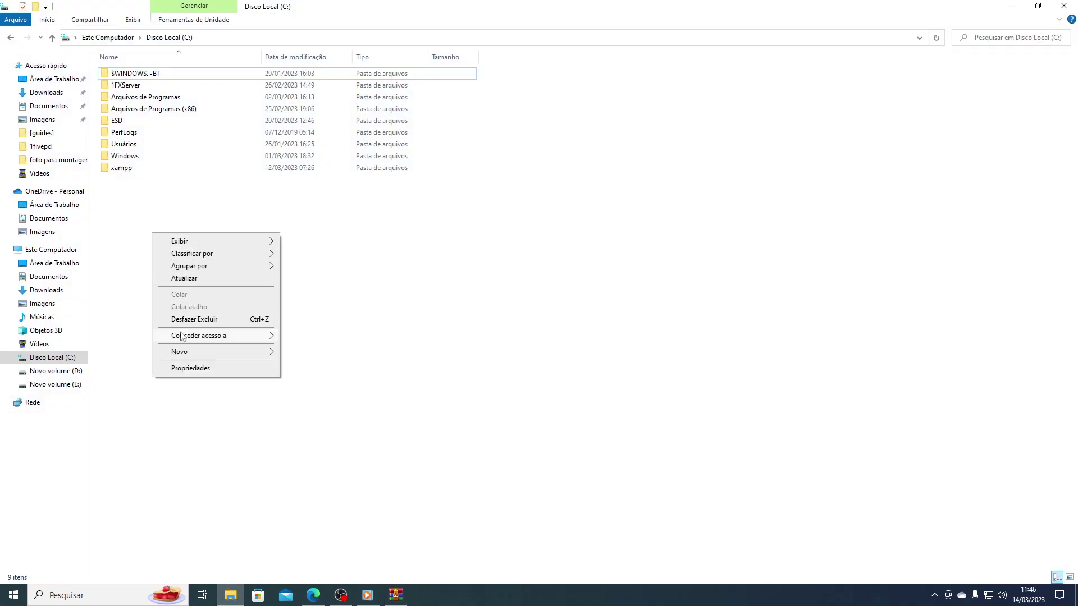
mouse_move(270, 353)
click(304, 352)
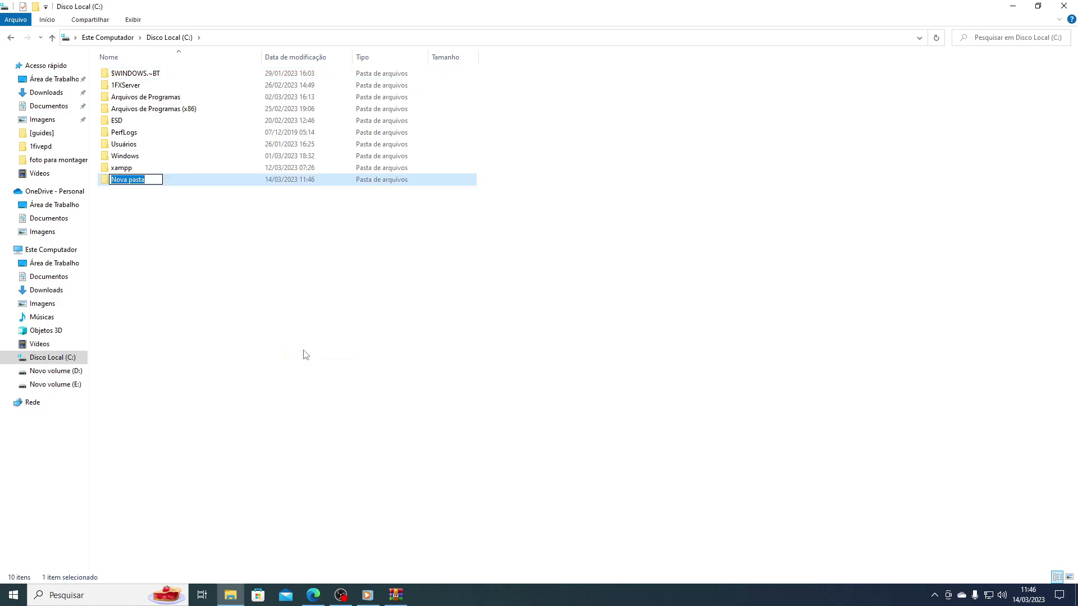
text(FXServer)
click(275, 344)
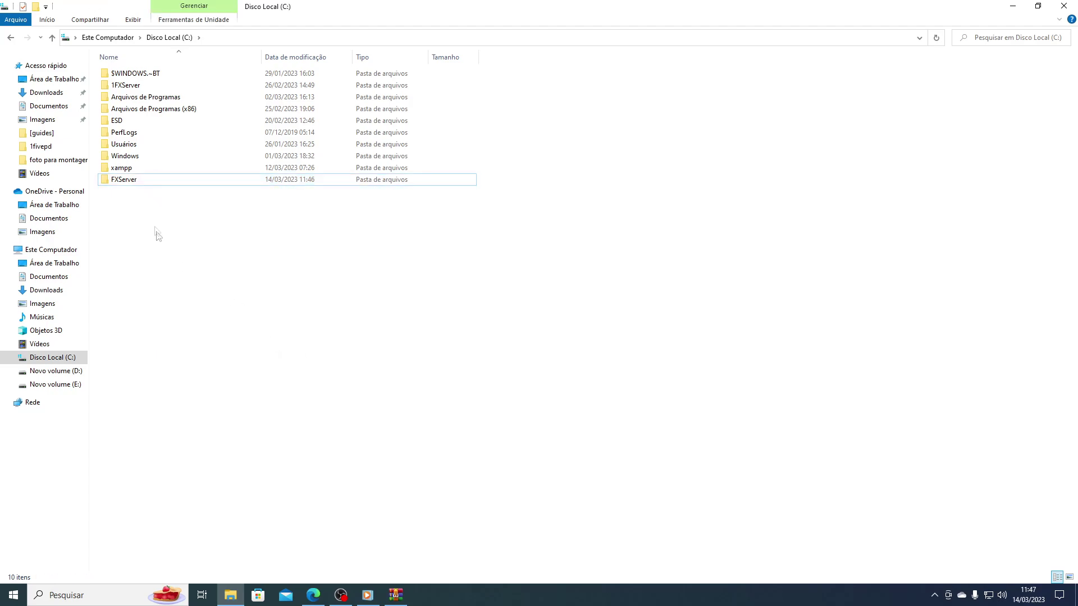
- Create a folder named server inside C:\FXServer
double_click(125, 180)
right_click(156, 212)
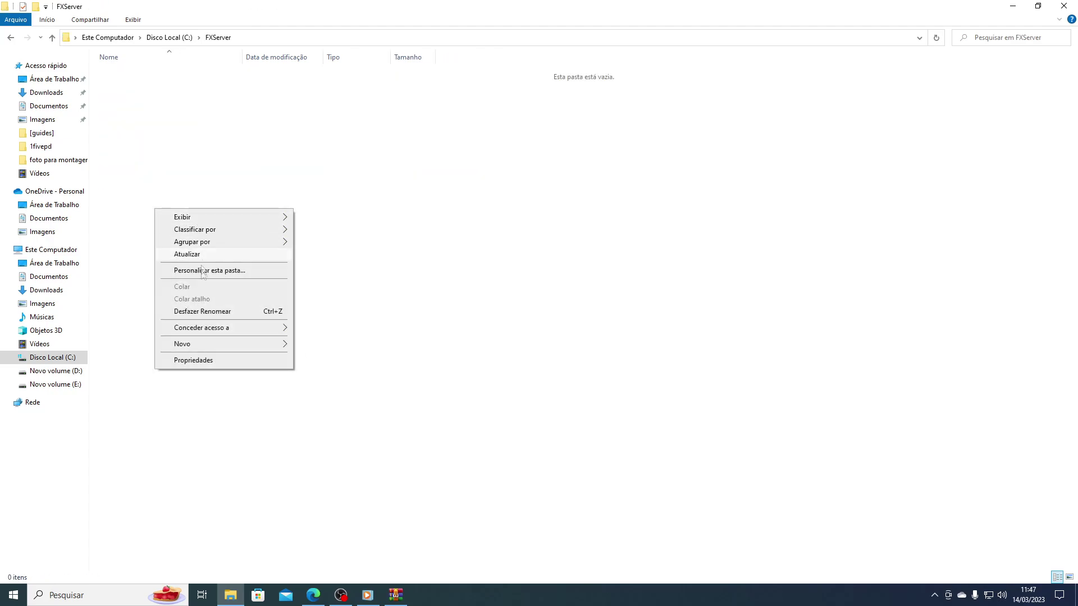
mouse_move(264, 346)
click(321, 348)
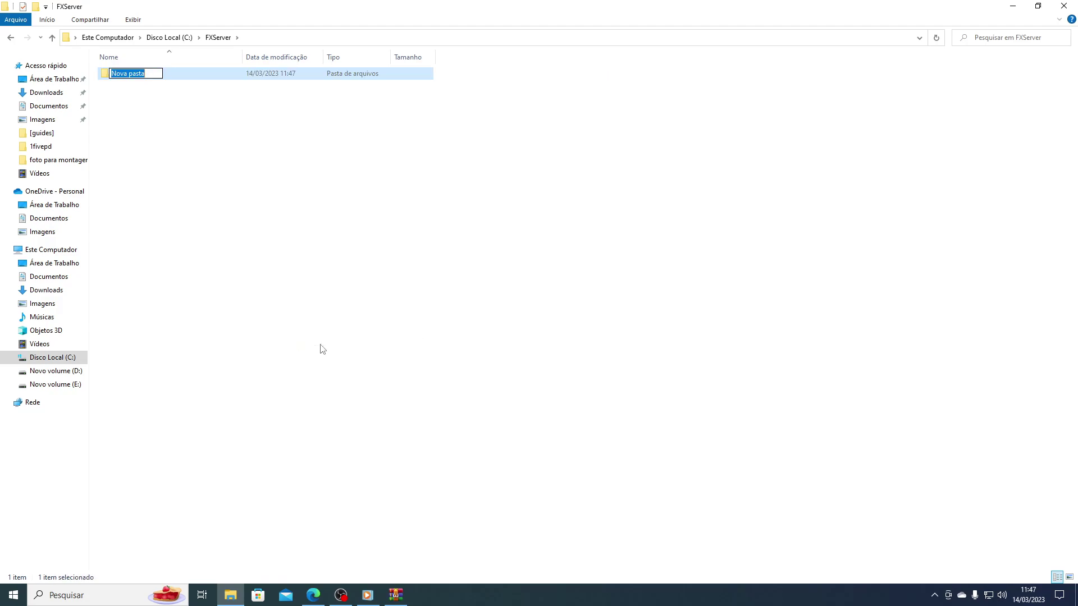
text(server)
click(323, 349)
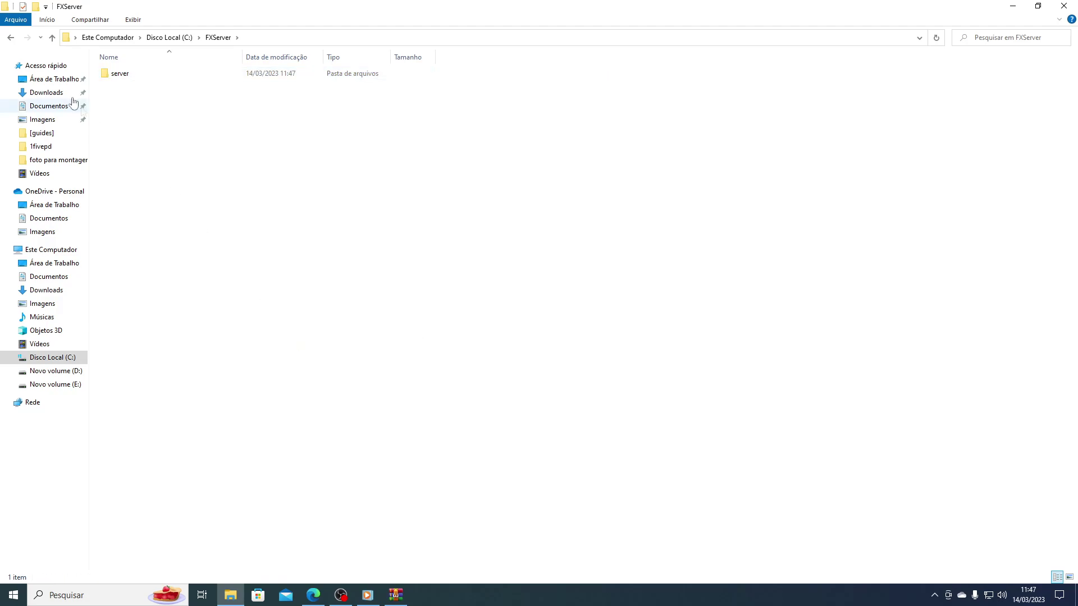
click(11, 37)
double_click(125, 85)
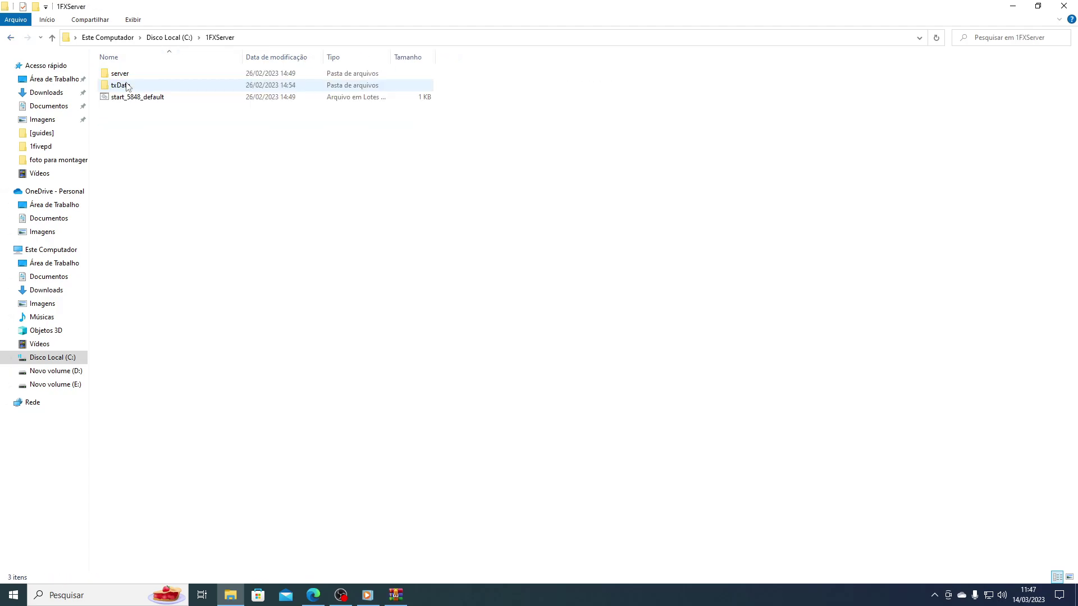
click(10, 37)
click(11, 37)
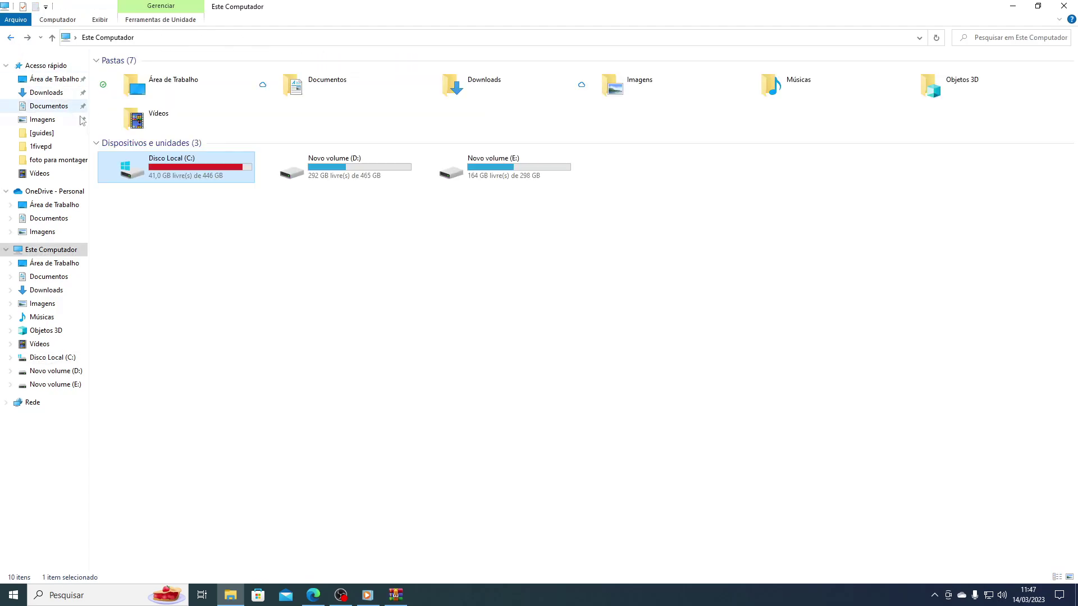
double_click(173, 168)
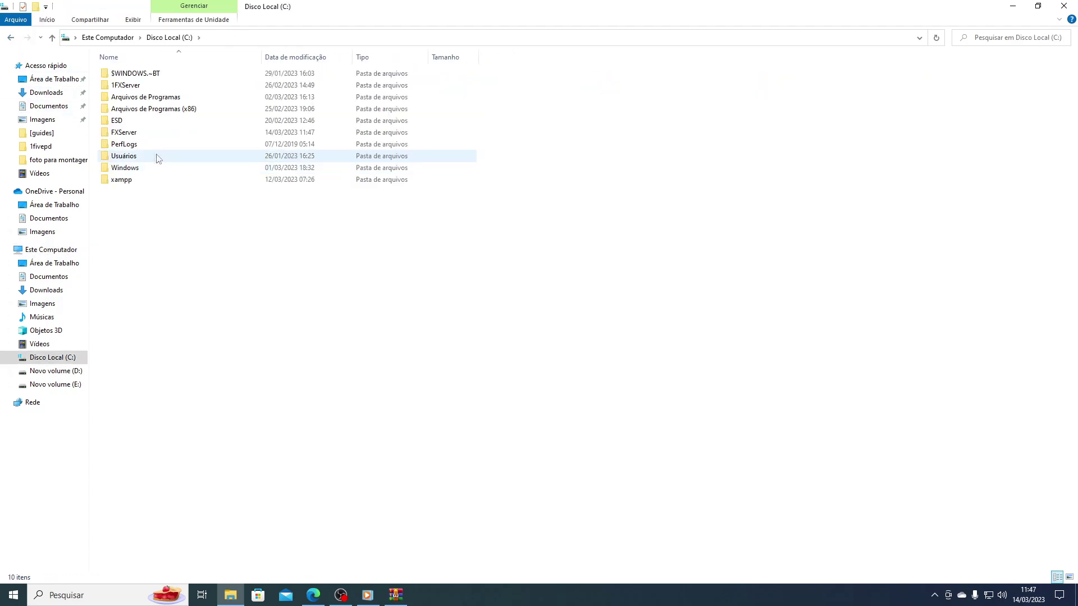
double_click(128, 134)
- Extract all files from the server (2).7z archive into C:\FXServer\server and close the archive
double_click(129, 77)
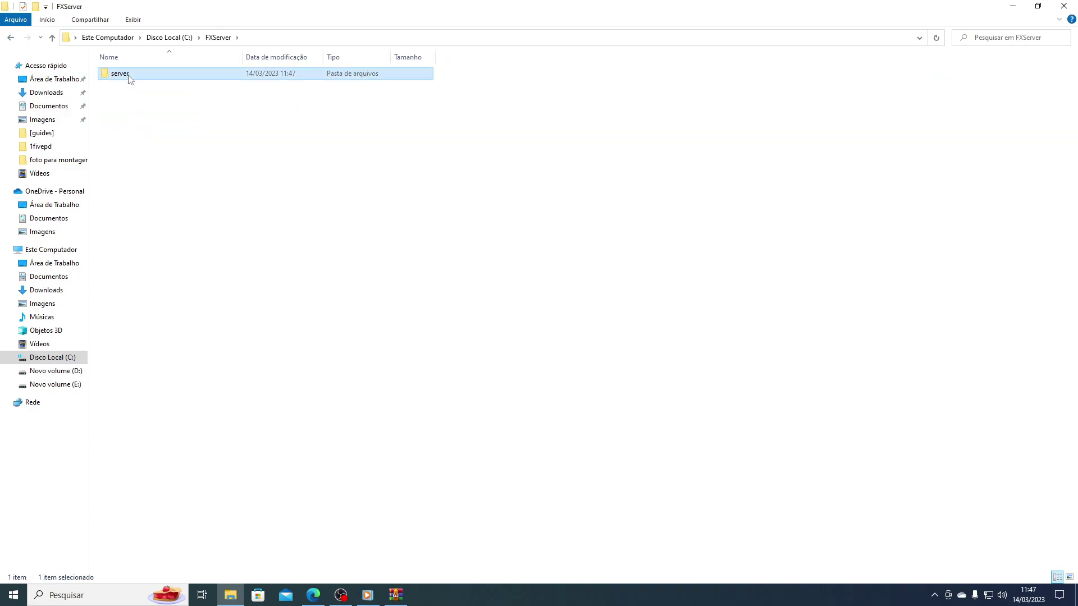
click(396, 594)
key(ctrl+a)
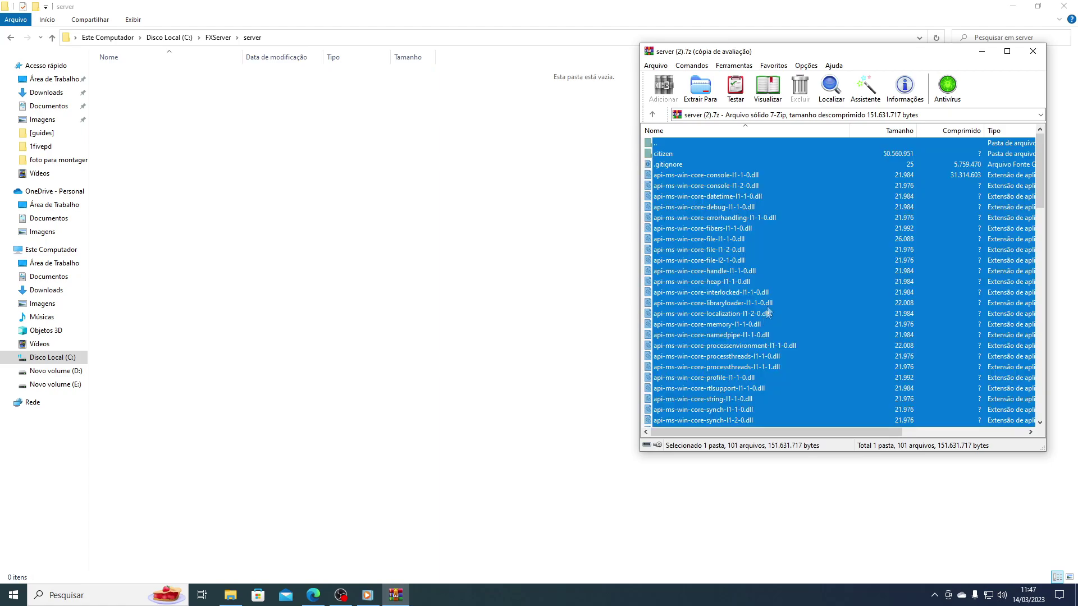
drag(657, 153, 652, 145)
drag(667, 185, 400, 258)
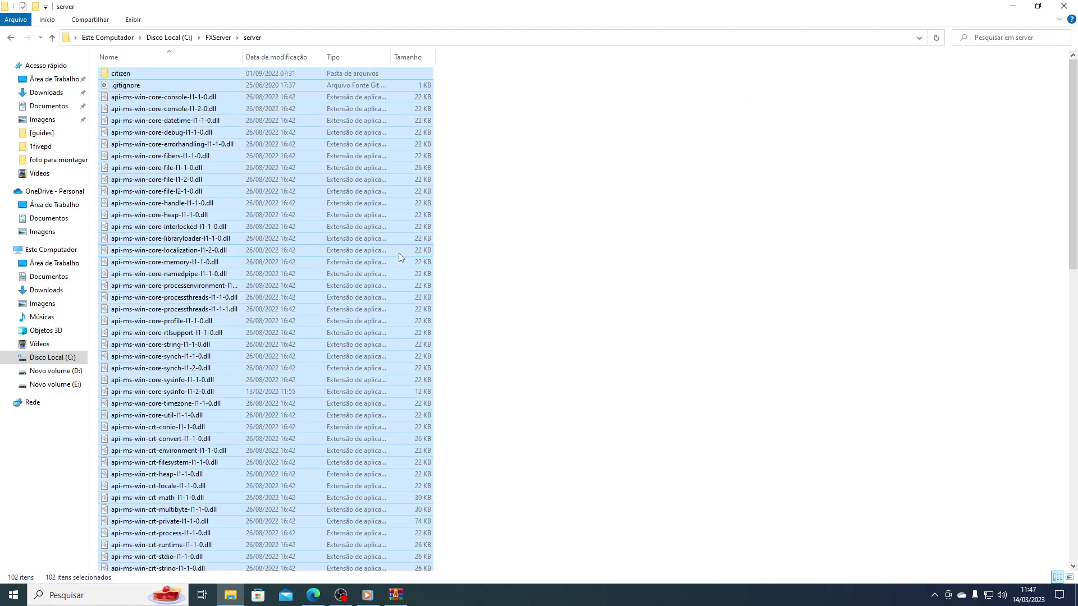
click(563, 267)
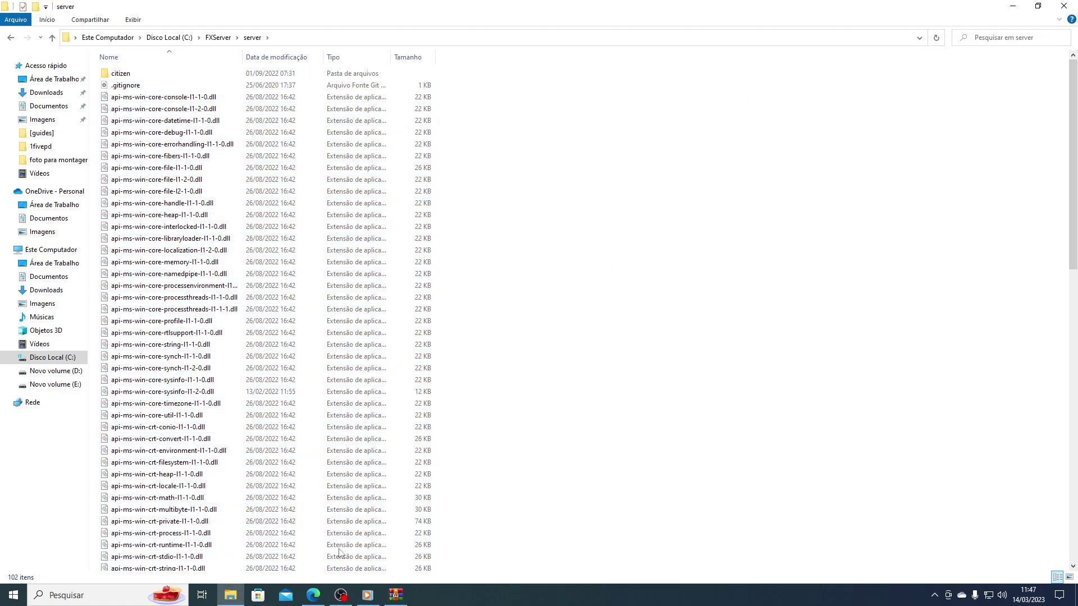
click(401, 598)
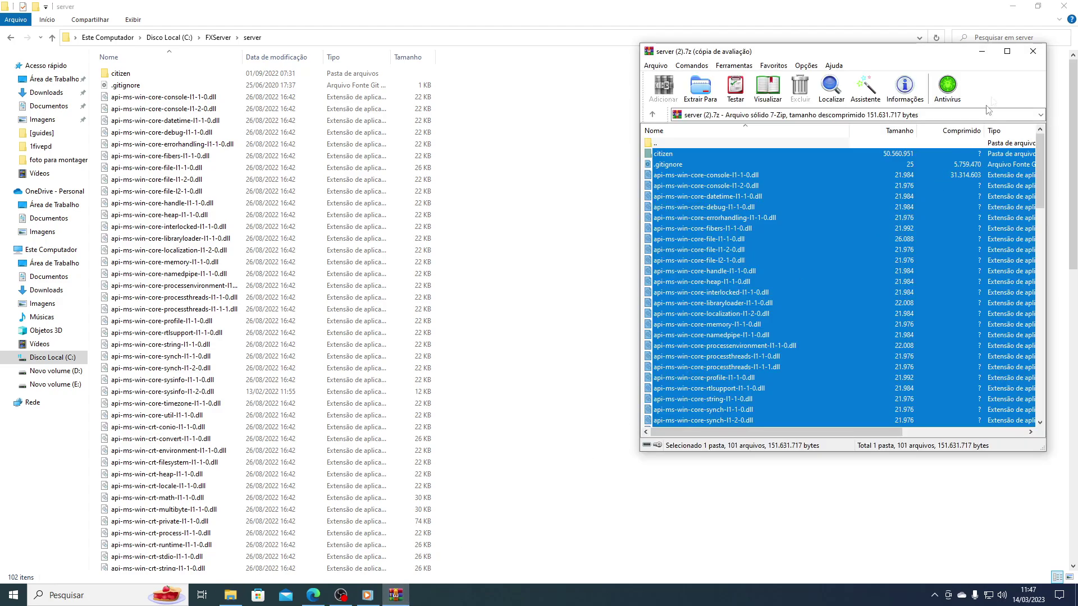
click(1033, 51)
- Launch the FXServer application from the extracted files in the server folder
scroll(268, 430, down, 6)
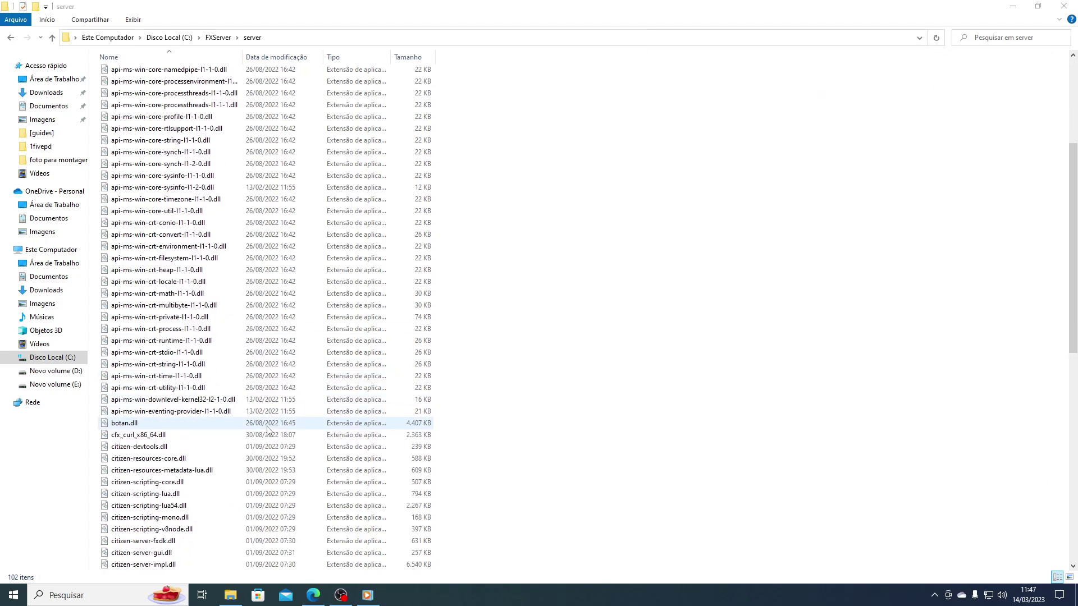
scroll(268, 430, down, 9)
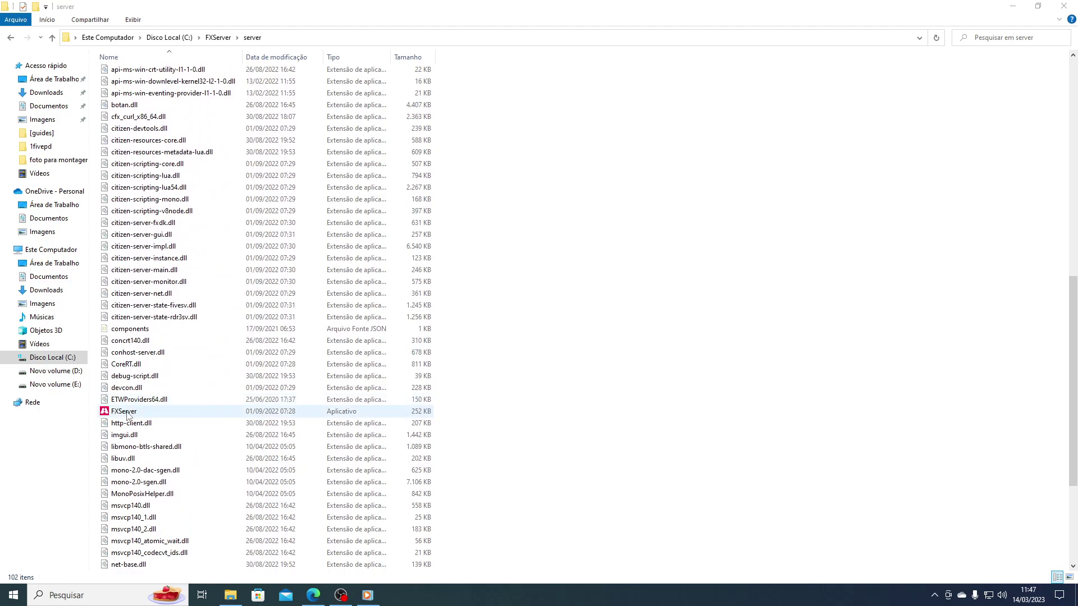
click(127, 416)
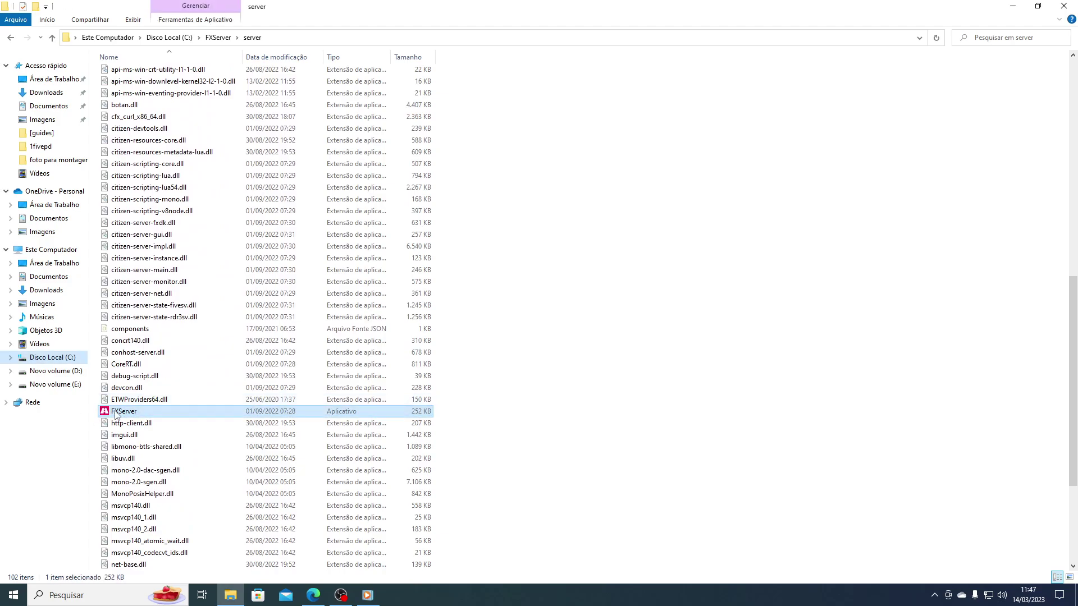
double_click(116, 414)
- Link the Cfx.re account to txAdmin and authorize access to its profile details
scroll(250, 357, up, 1)
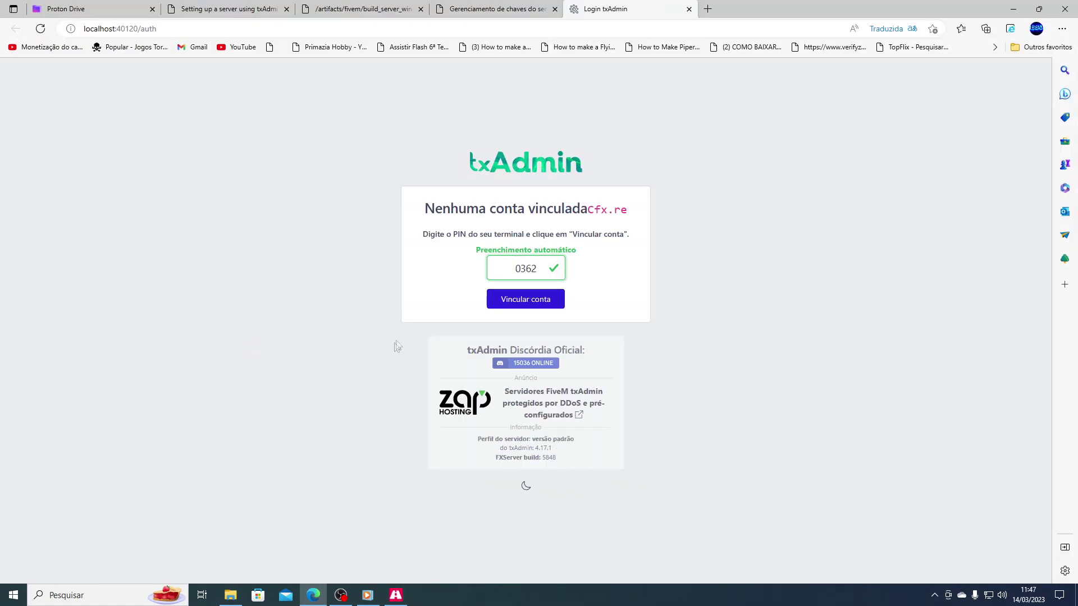
click(537, 305)
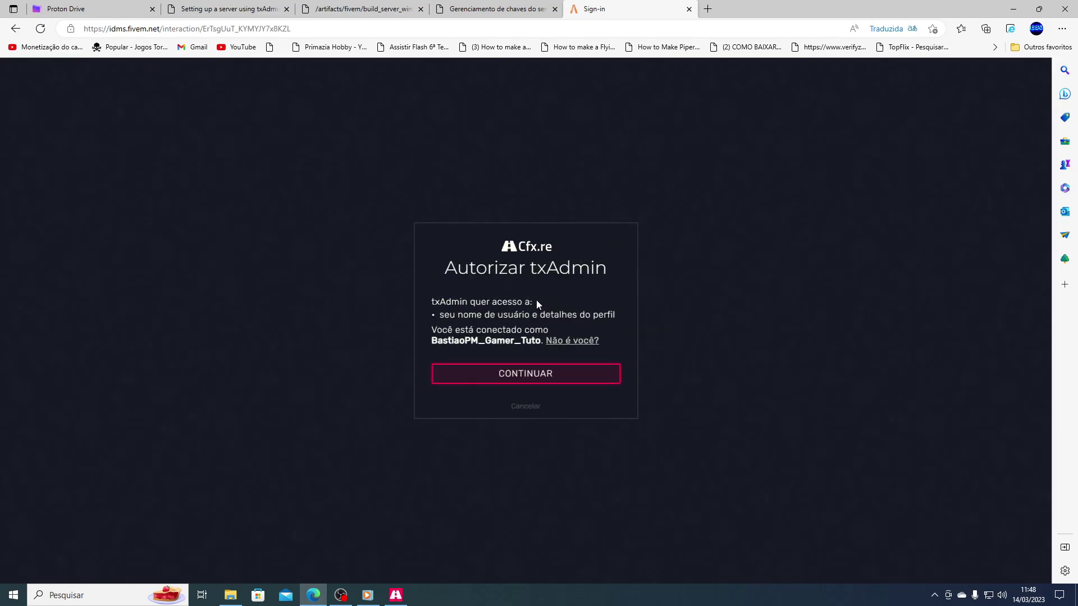
click(529, 375)
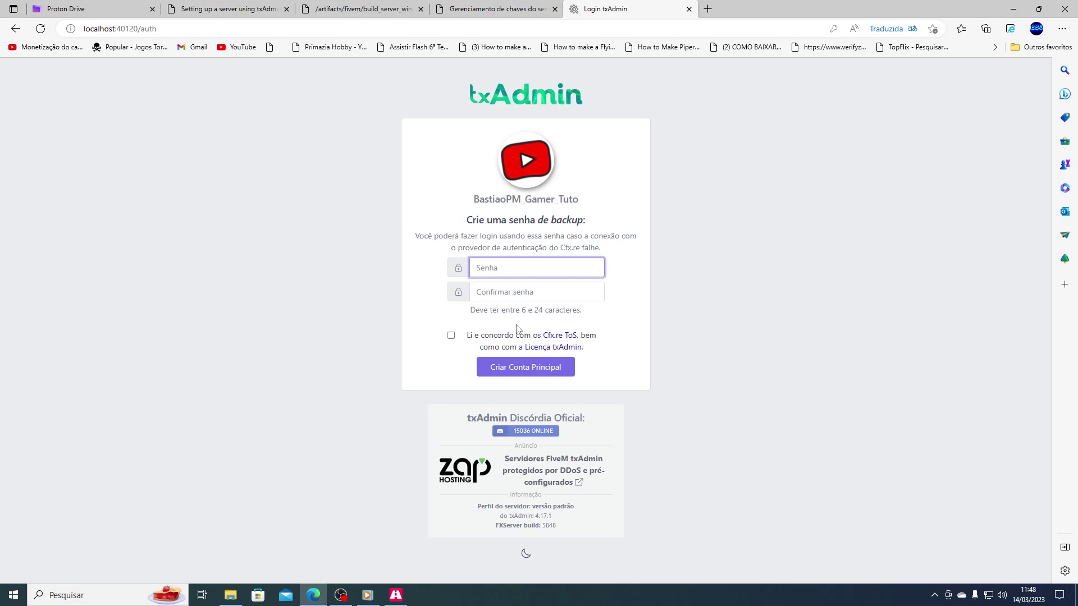
- Enter and confirm the backup password, accept the Cfx.re terms and txAdmin license, and create the master account
text(•••)
key(BackSpace)
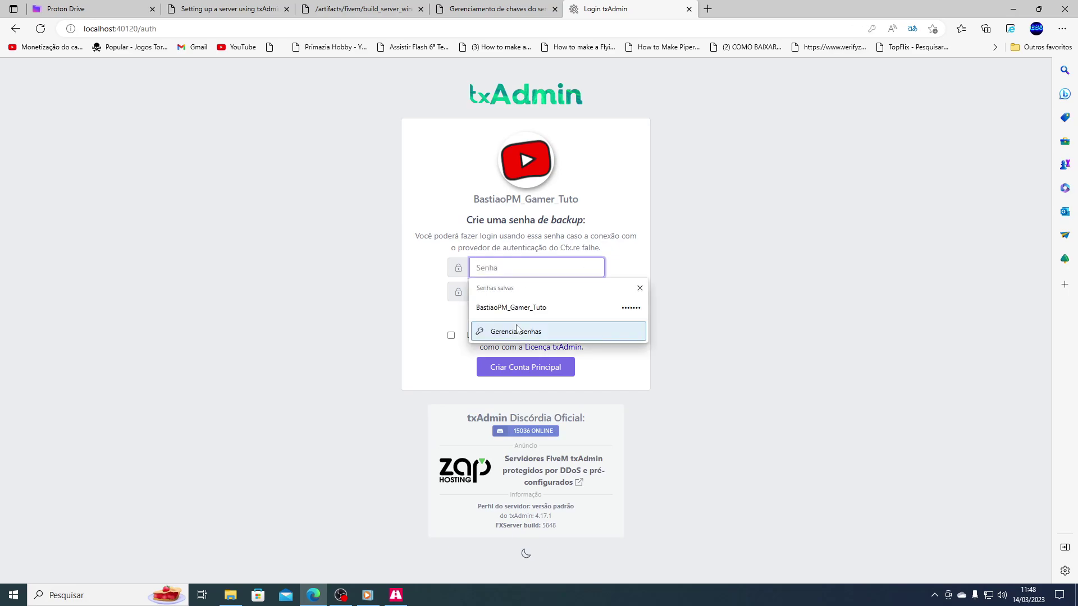
text(••)
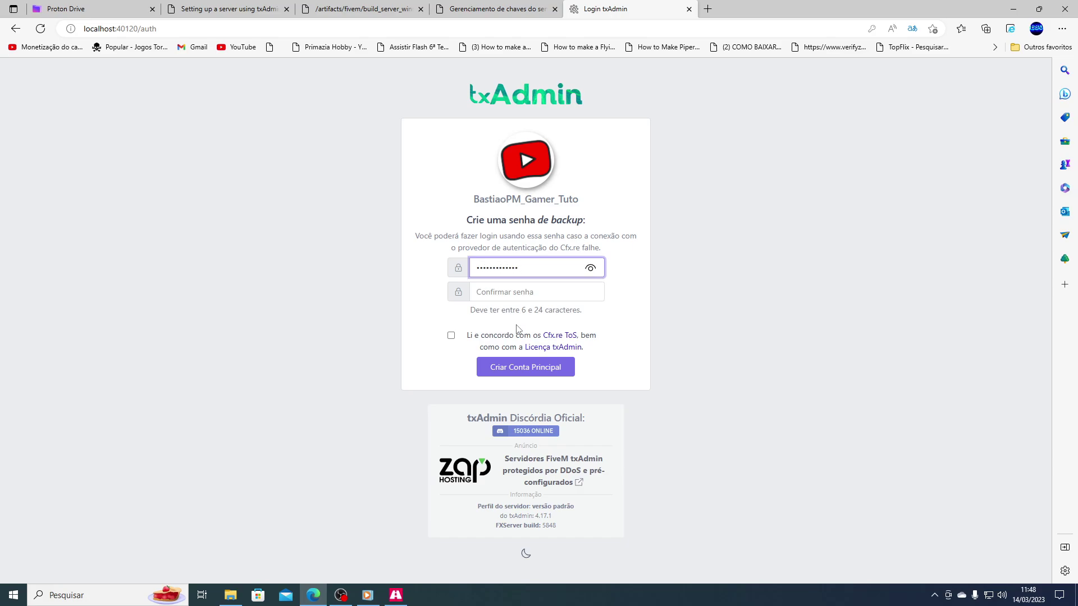
key(Tab)
text(••)
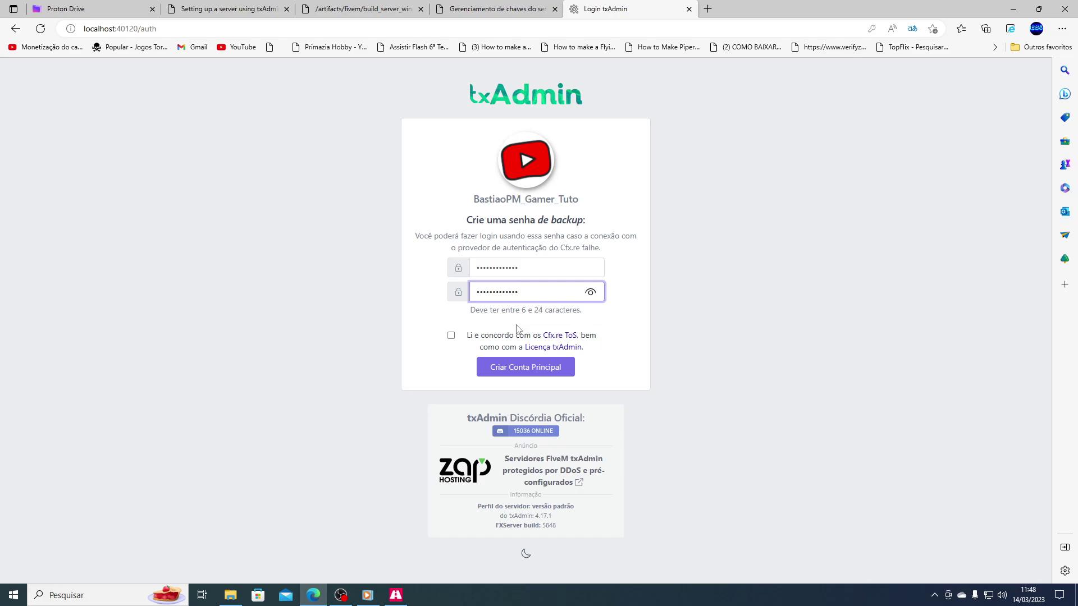
click(452, 336)
click(510, 366)
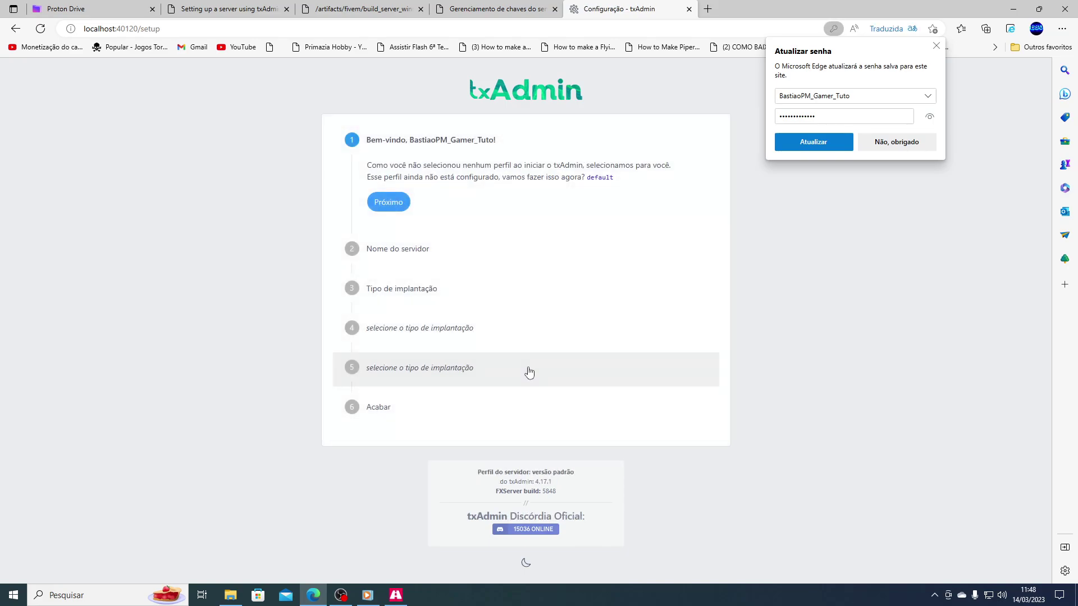
- Copy the server name FivePD LSPDFR from the Cfx.re key page and set it as the server name in the txAdmin setup
click(470, 15)
drag(484, 157, 329, 156)
key(ctrl+c)
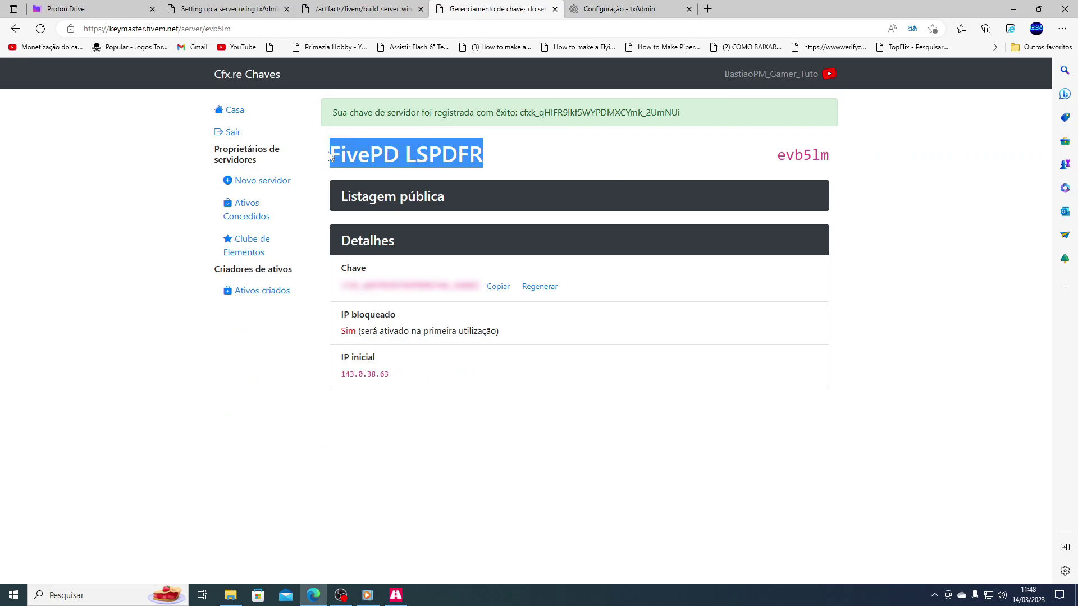
click(597, 9)
click(404, 208)
drag(421, 228, 358, 238)
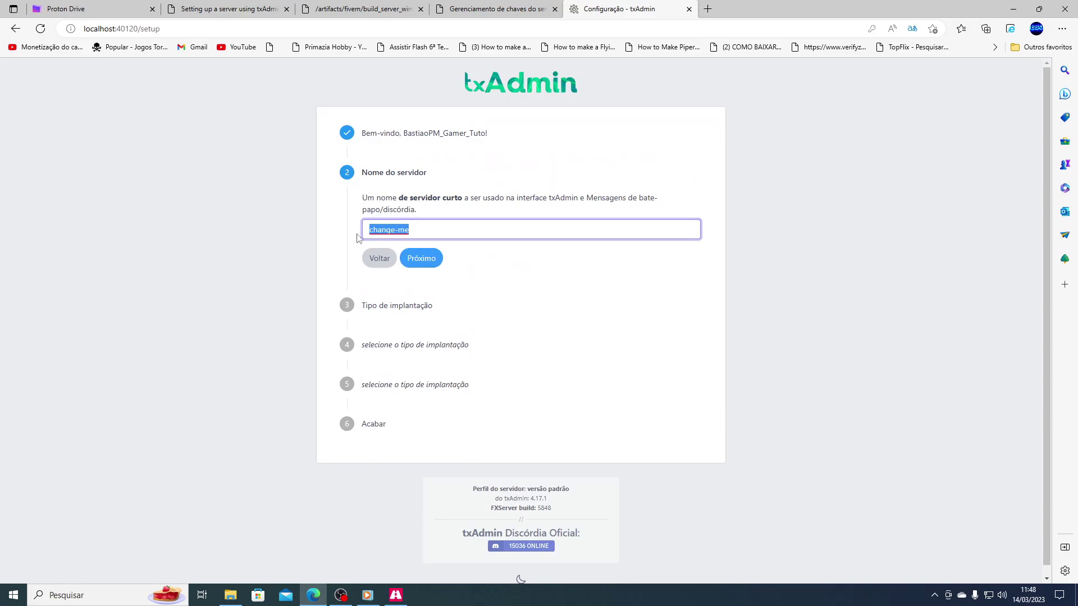
key(ctrl+v)
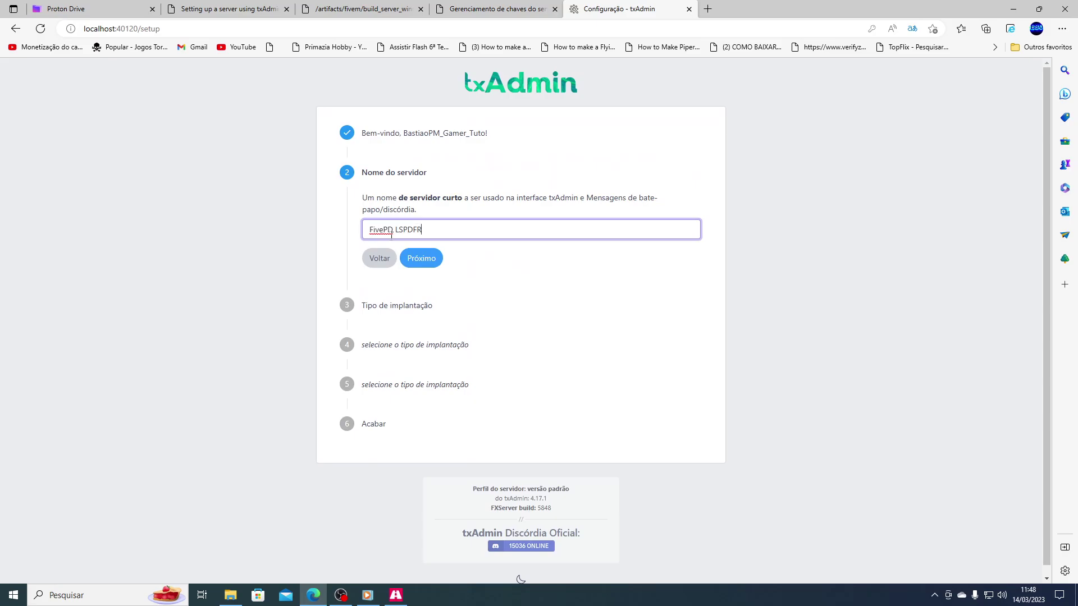
click(421, 259)
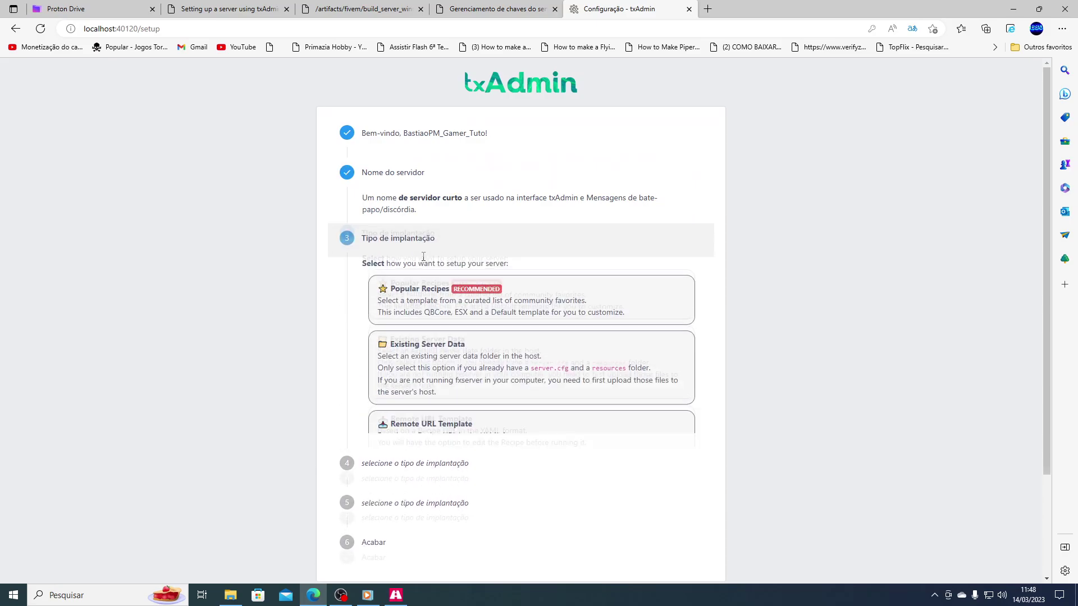
- Choose Popular Recipes as the deployment type, going back and selecting it again to reload the template list
click(499, 270)
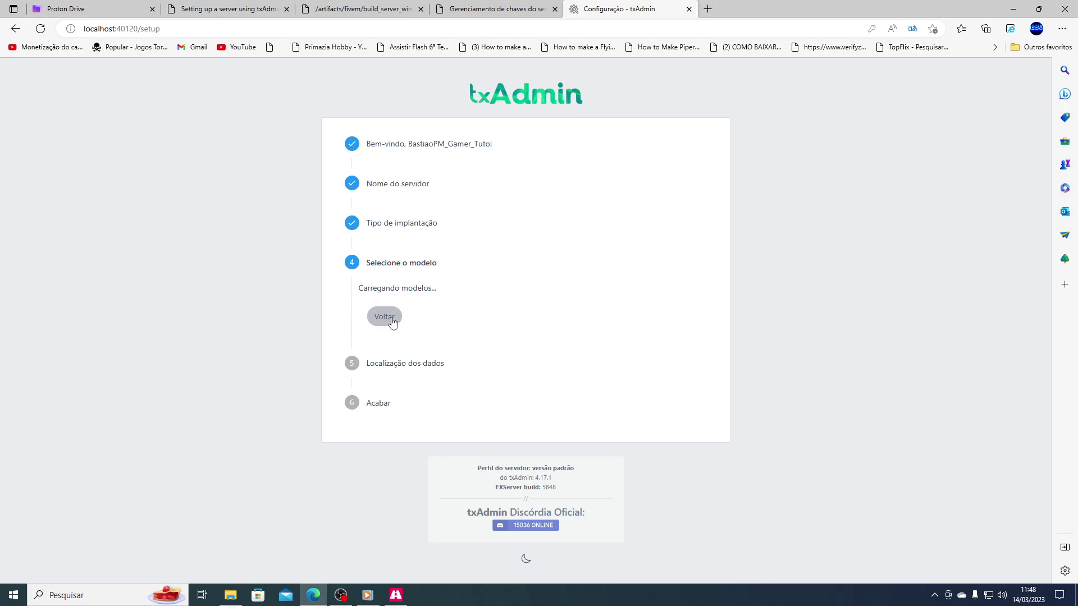
click(383, 318)
click(470, 277)
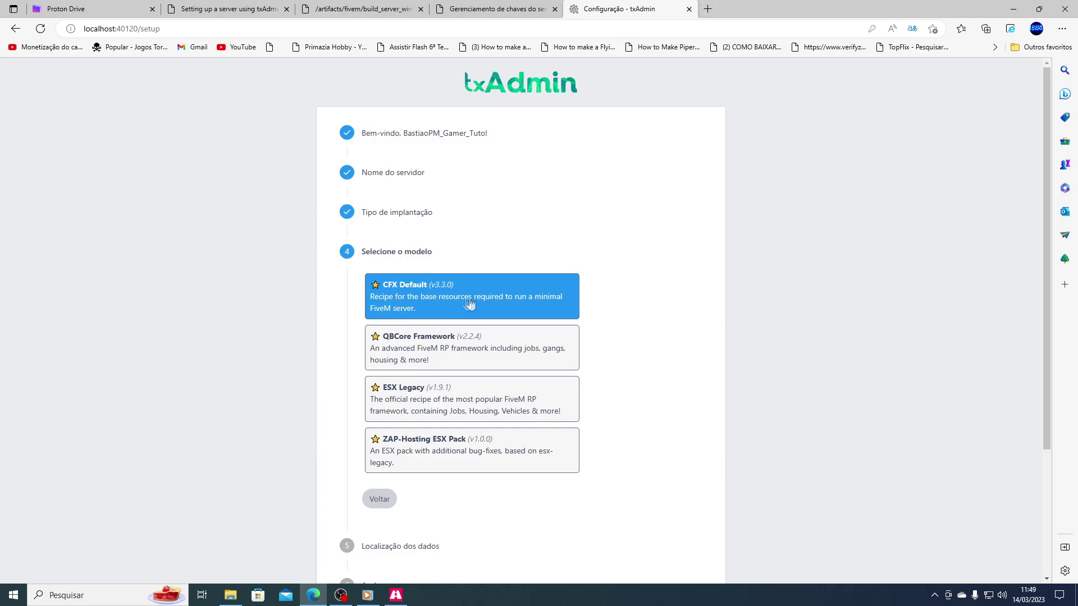
- Select the CFX Default template, keep the suggested data folder, and continue to the Recipe Deployer
click(427, 303)
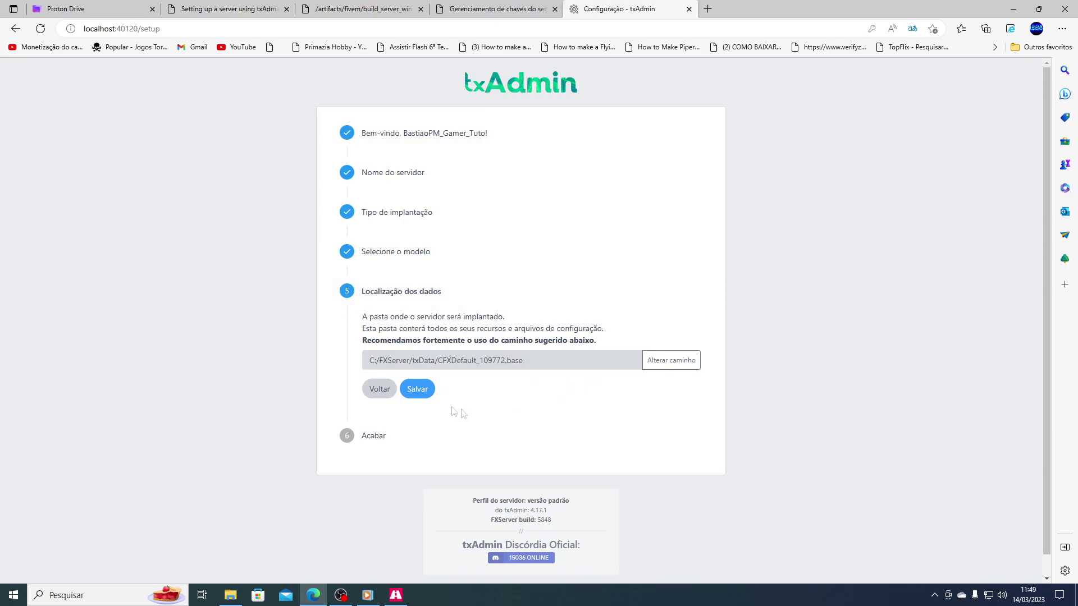
click(418, 393)
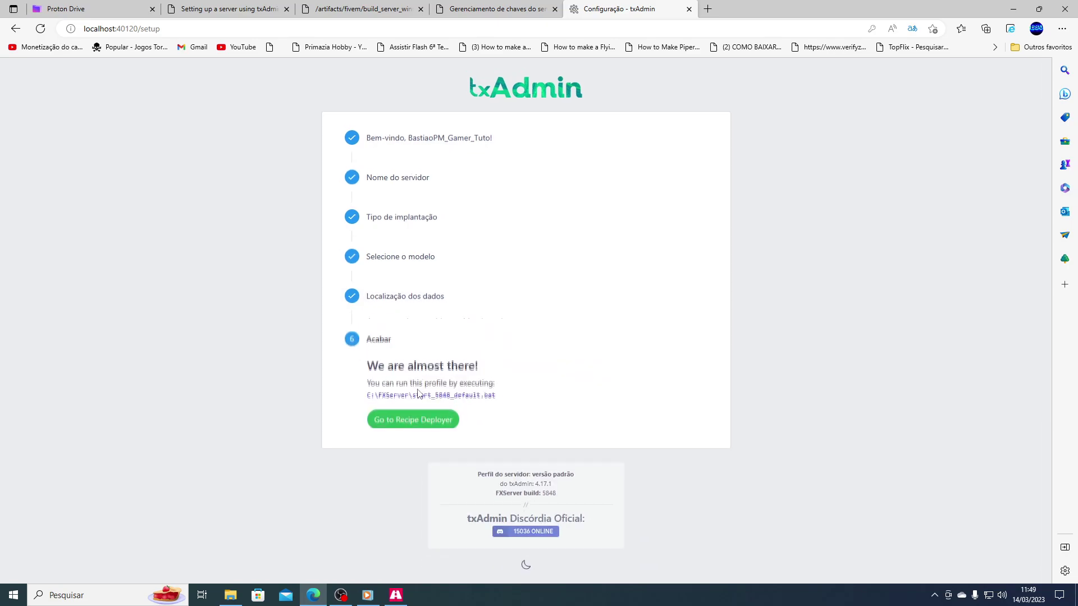
click(400, 418)
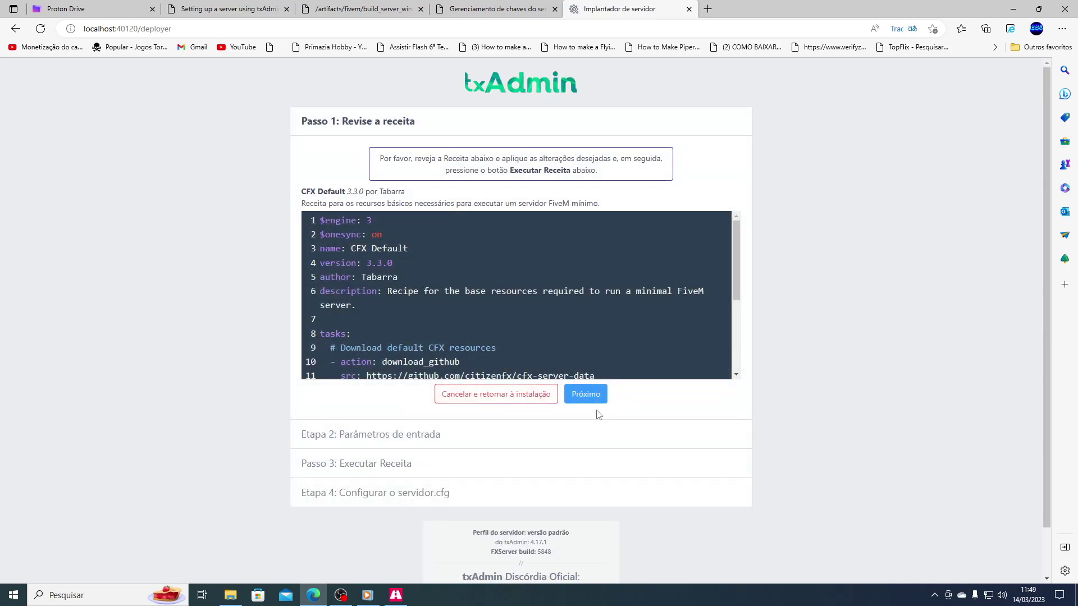
- Accept the CFX Default recipe and run it with the server licence key copied from the Cfx.re key page
scroll(583, 347, down, 3)
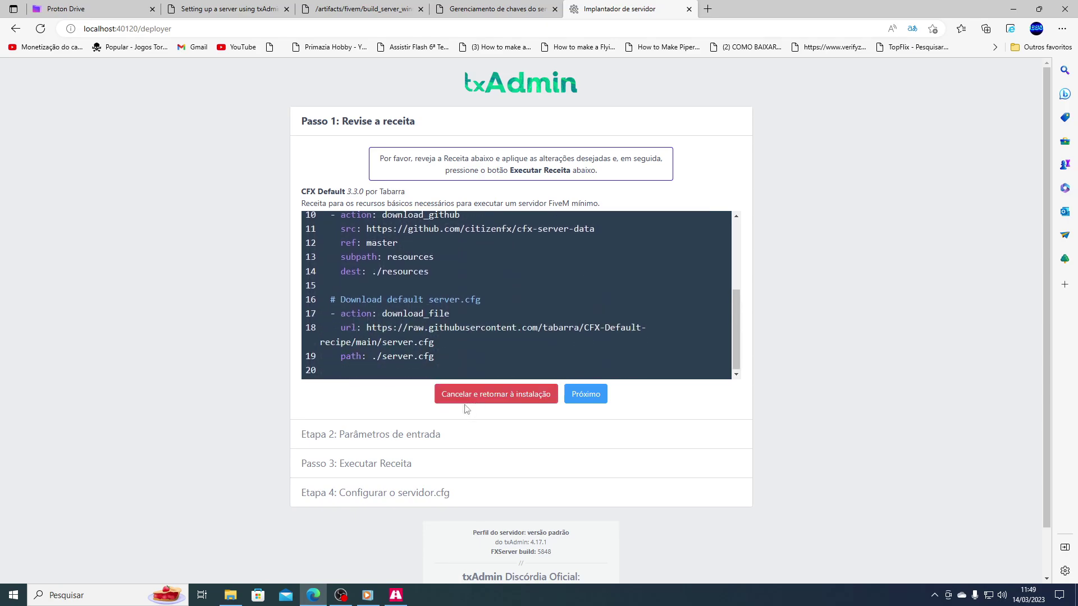
click(584, 394)
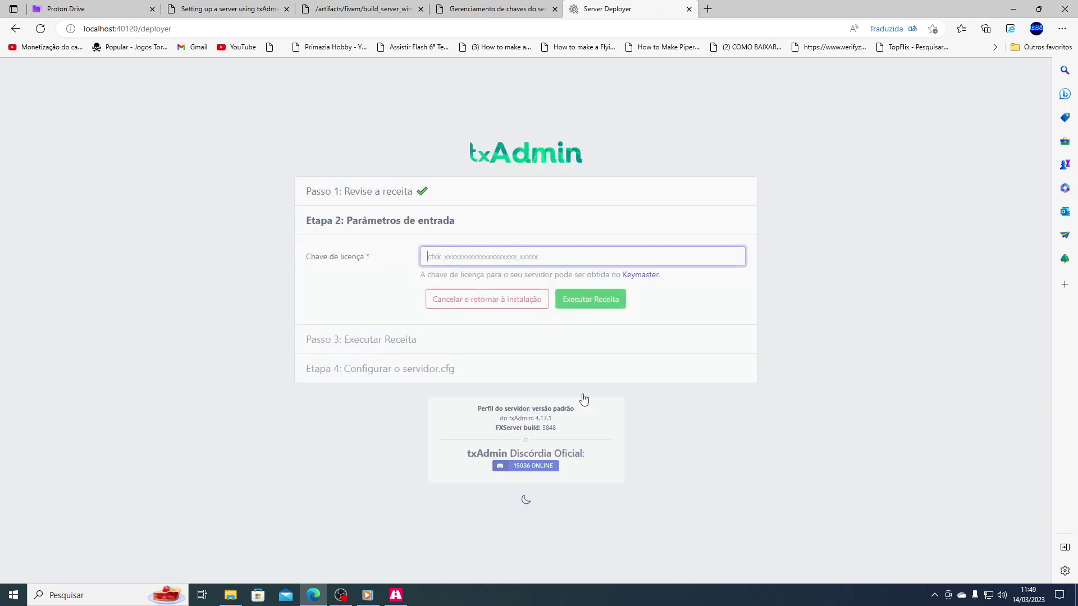
click(461, 17)
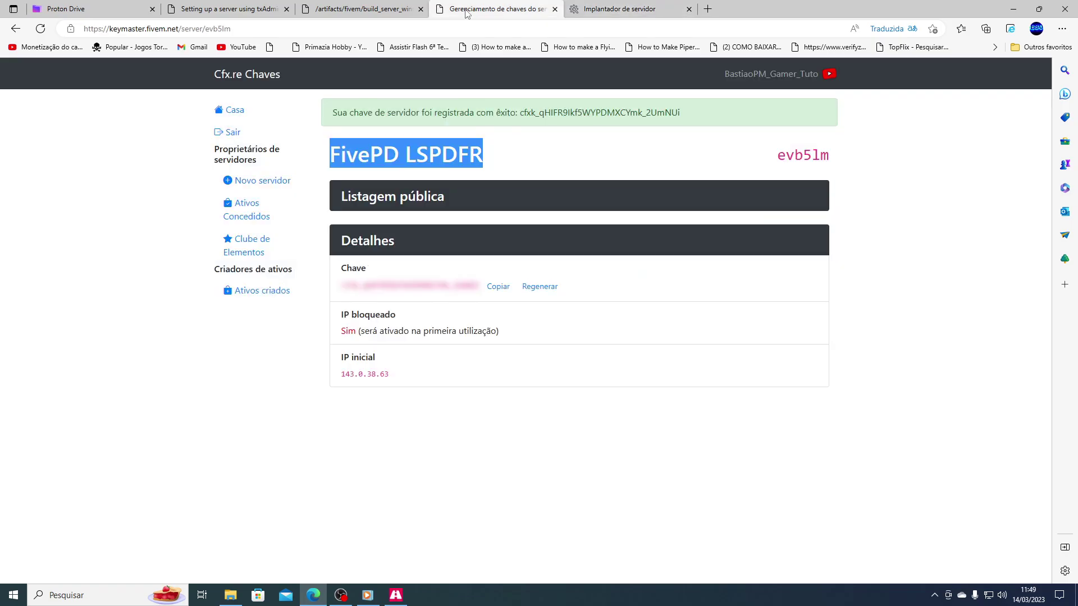
click(502, 287)
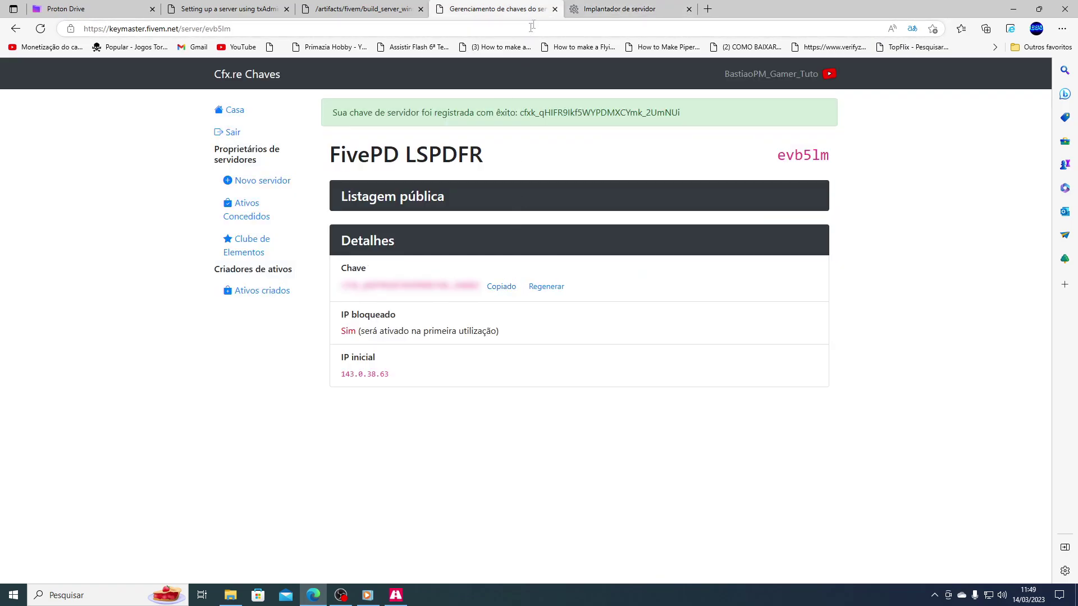
click(619, 8)
key(ctrl+v)
key(Return)
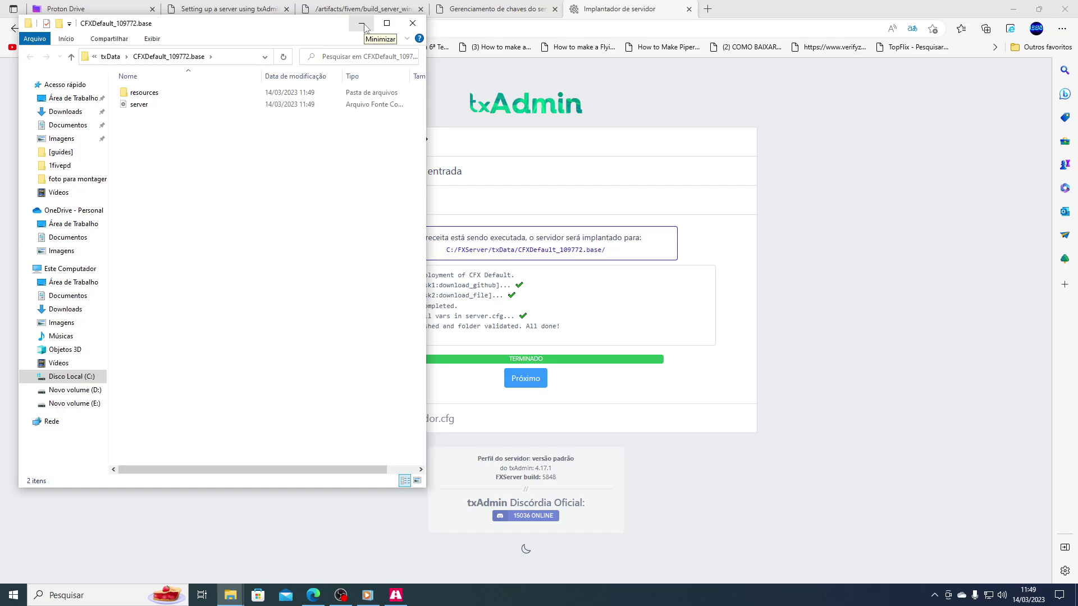
- Clear the desktop so that only the CFXDefault_109772.base folder window stays open, moved clear of the other windows
drag(364, 27, 749, 38)
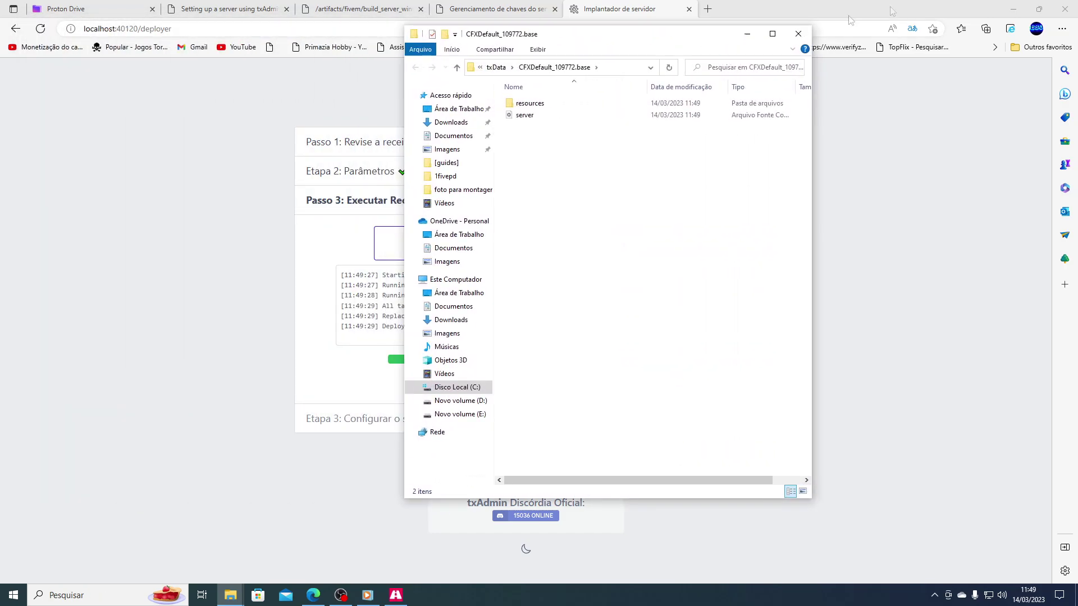
click(1021, 7)
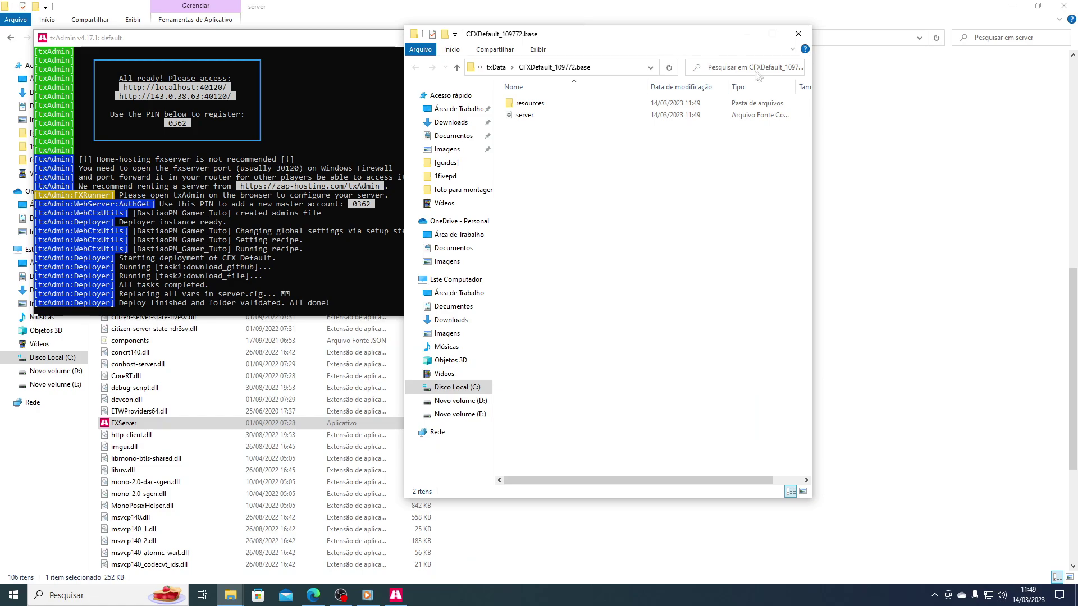
click(1038, 6)
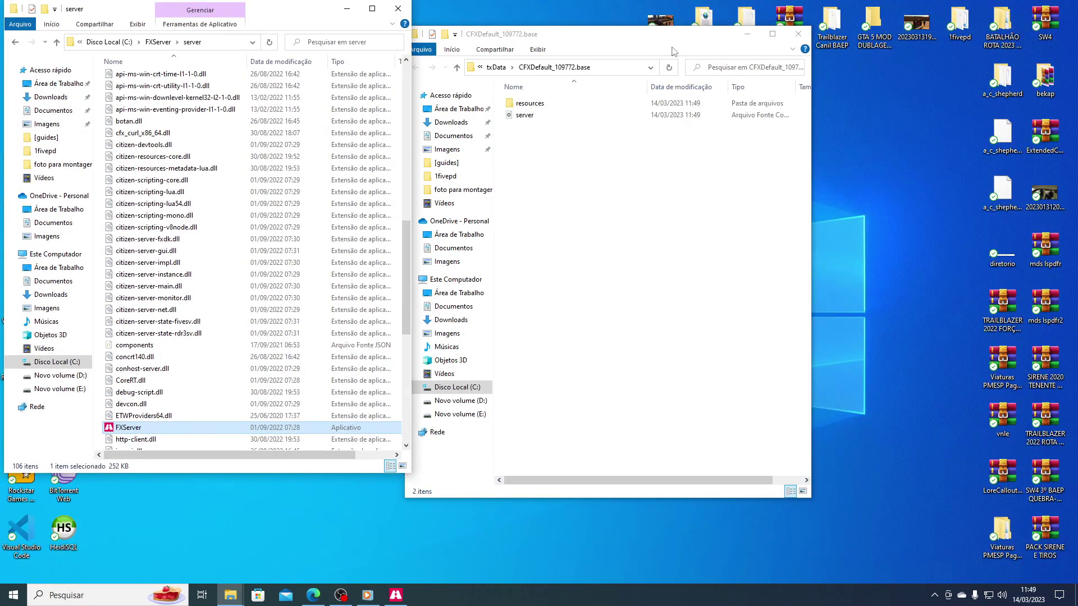
drag(666, 43, 913, 40)
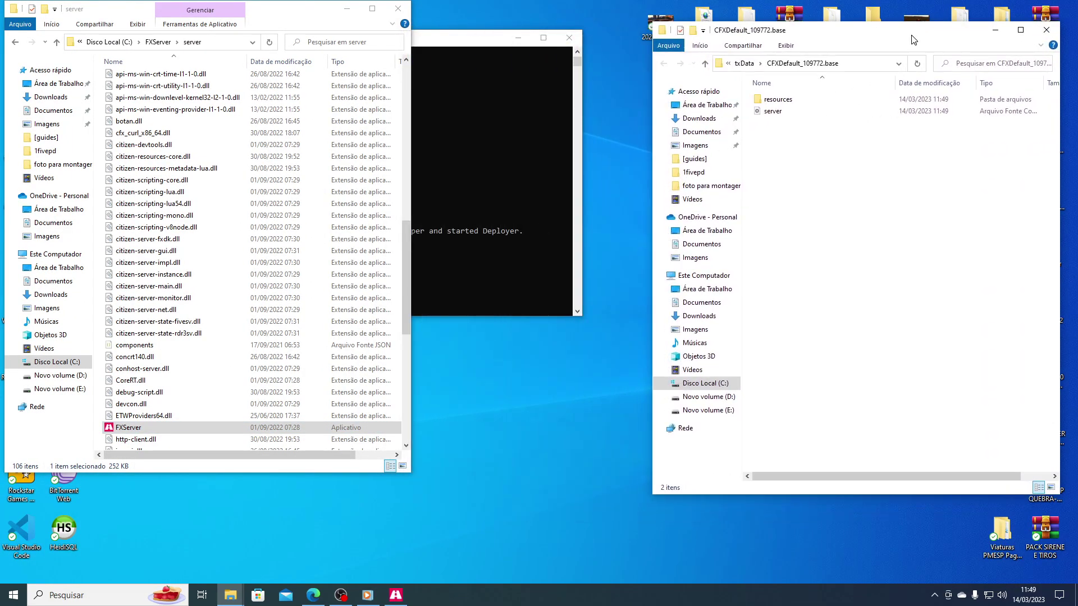
click(518, 38)
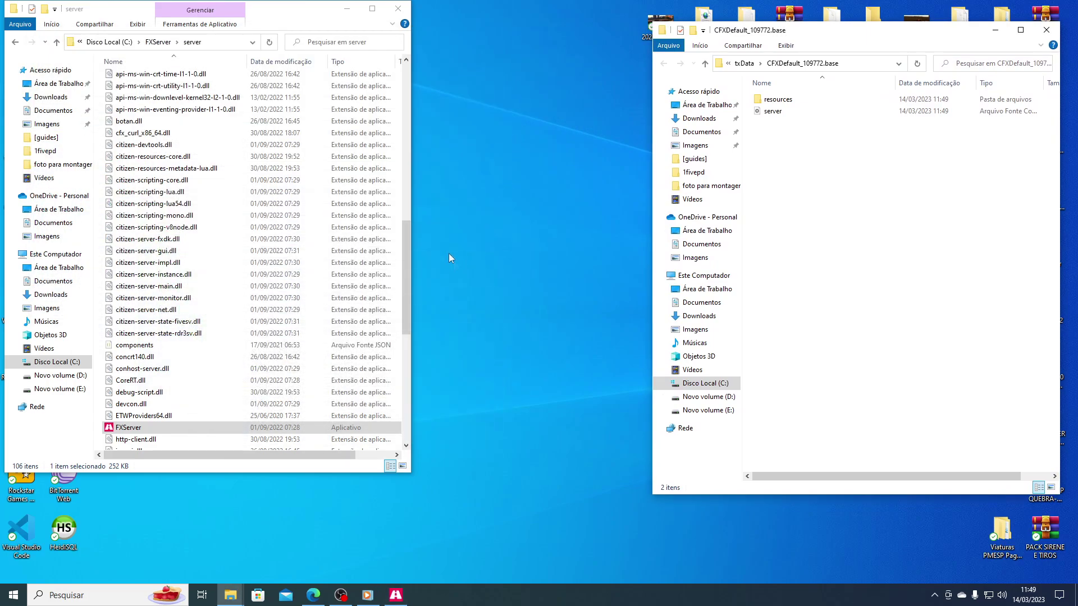
drag(323, 12, 426, 29)
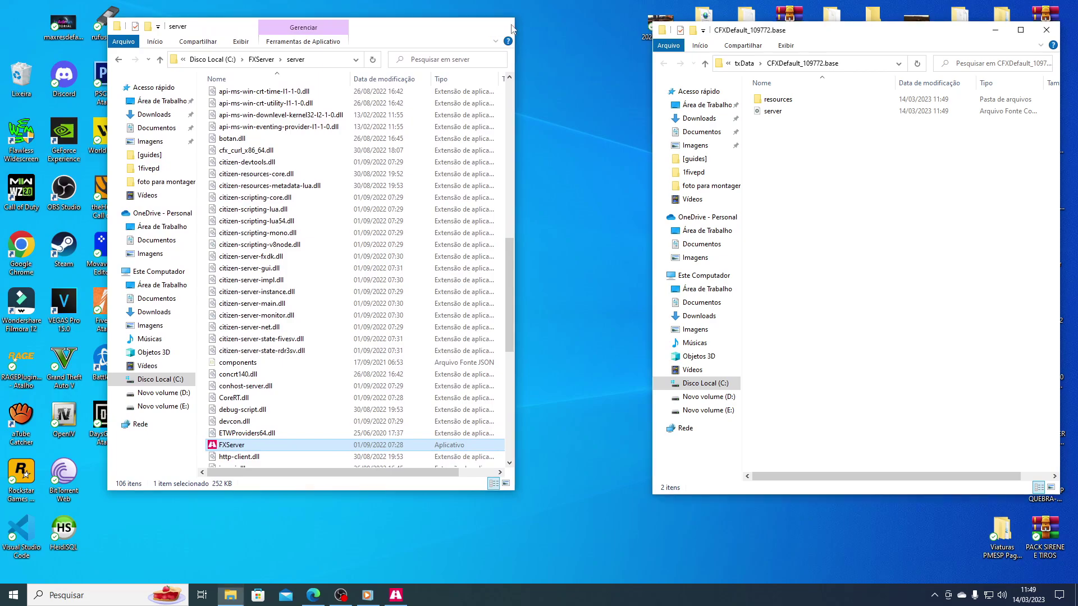
click(510, 26)
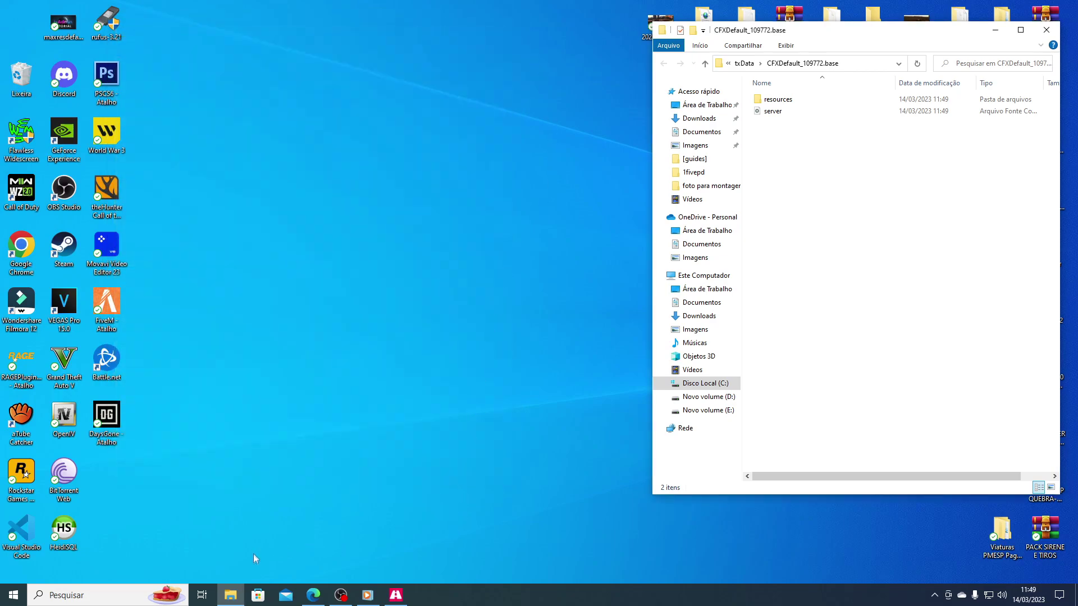
- Download FivePD v1.5.2.zip from the shared Proton Drive page in Edge, closing the Proton pricing page
click(313, 595)
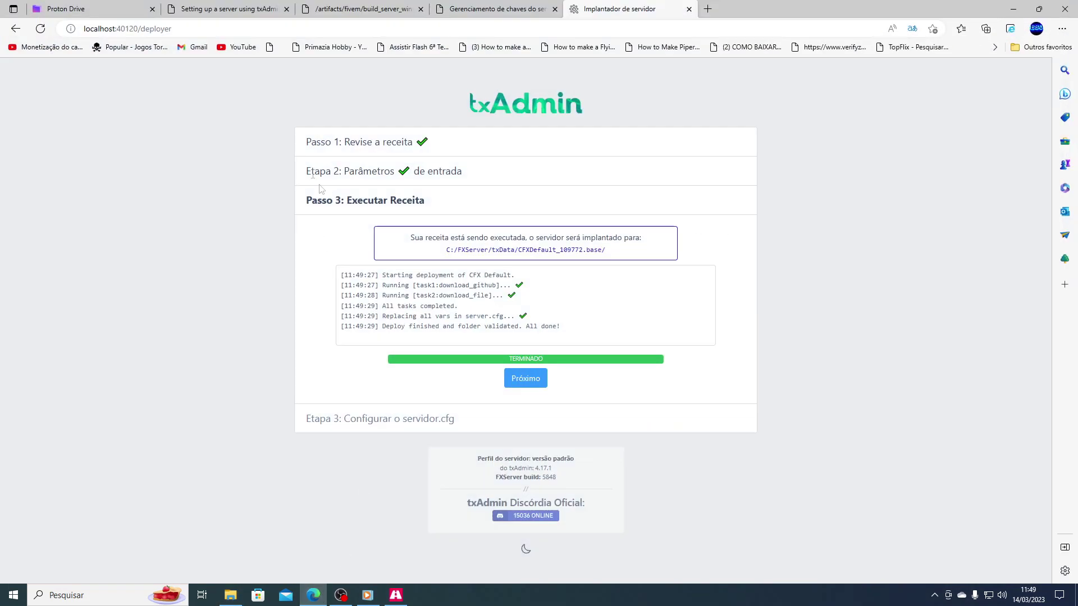
click(102, 11)
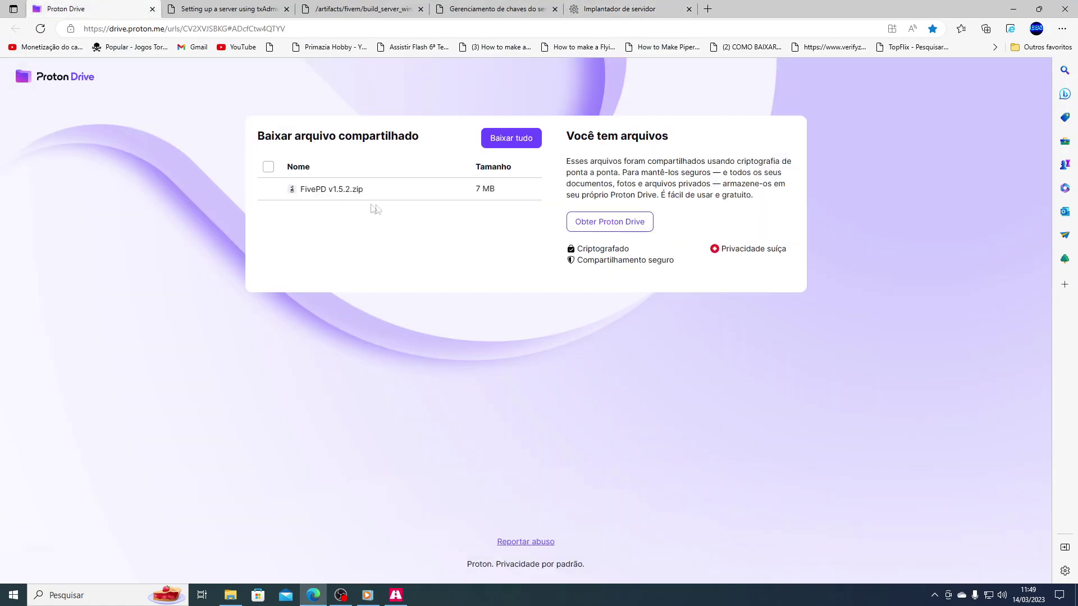
click(327, 193)
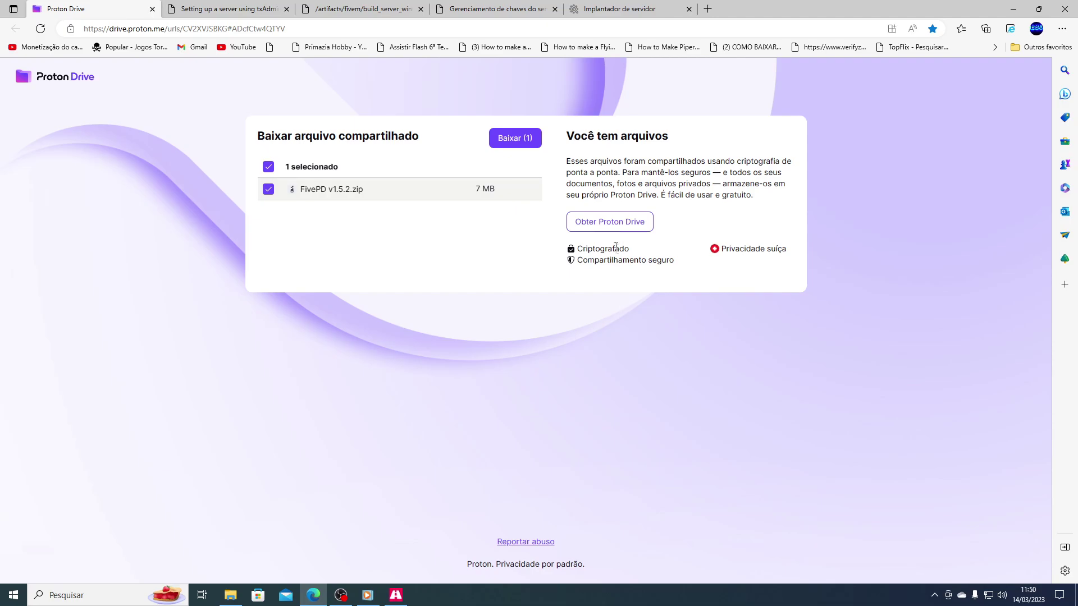
click(616, 229)
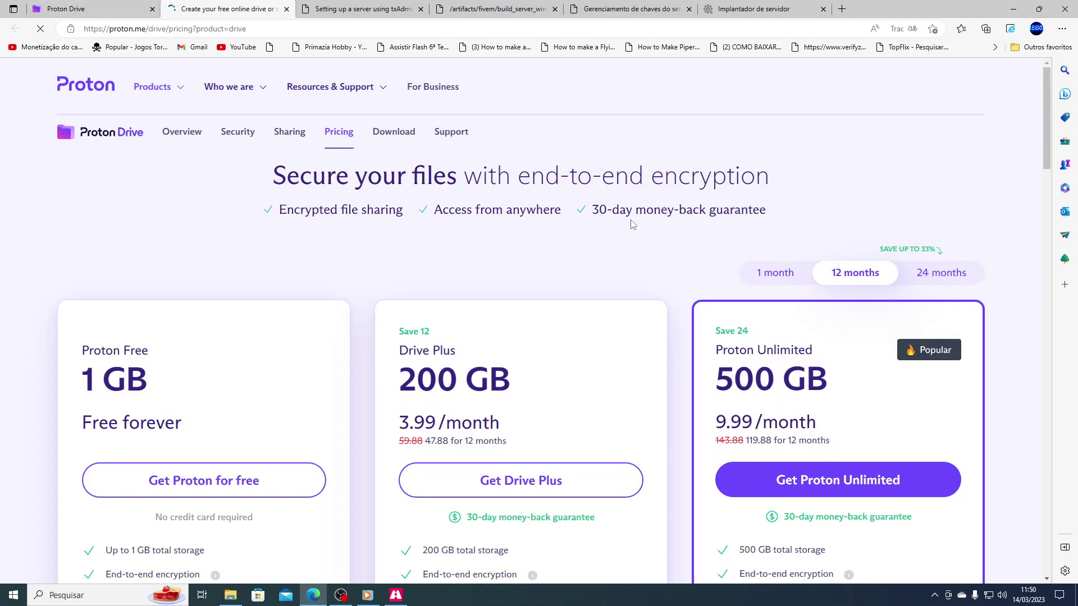
click(93, 9)
click(507, 140)
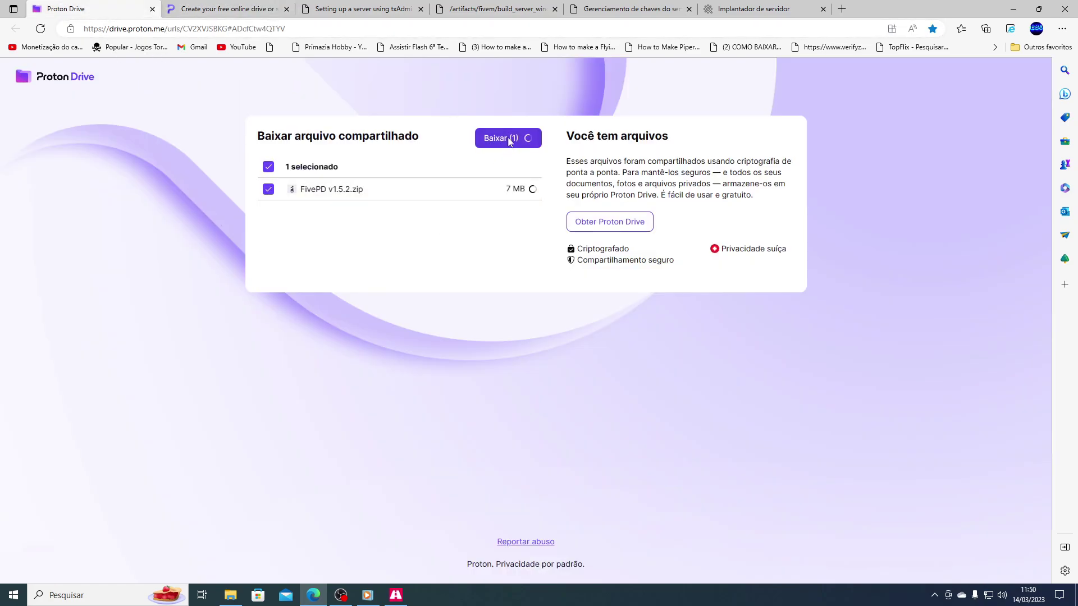
click(286, 9)
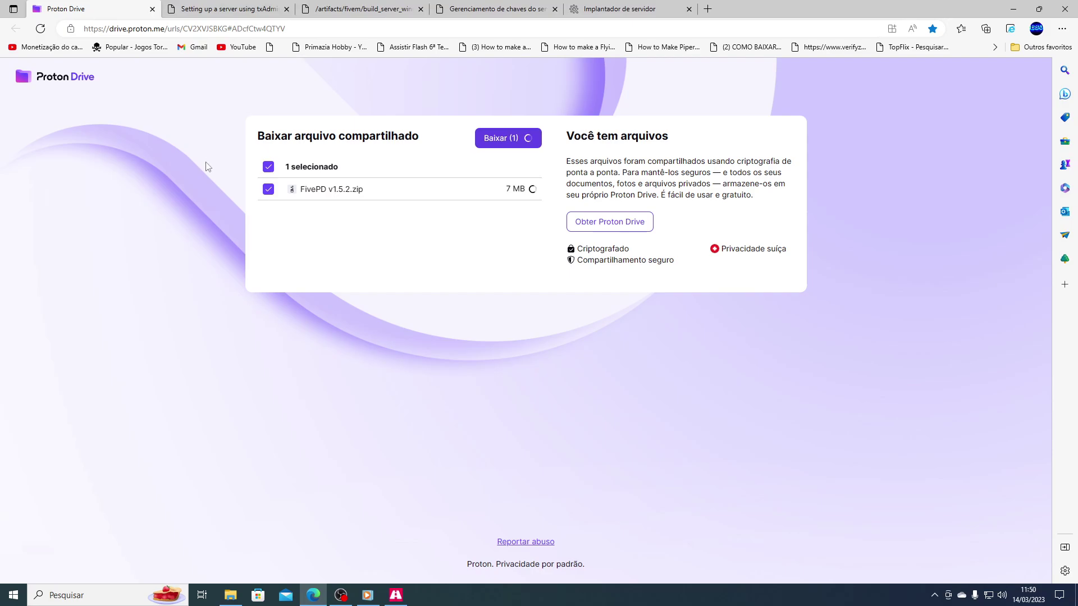
click(208, 12)
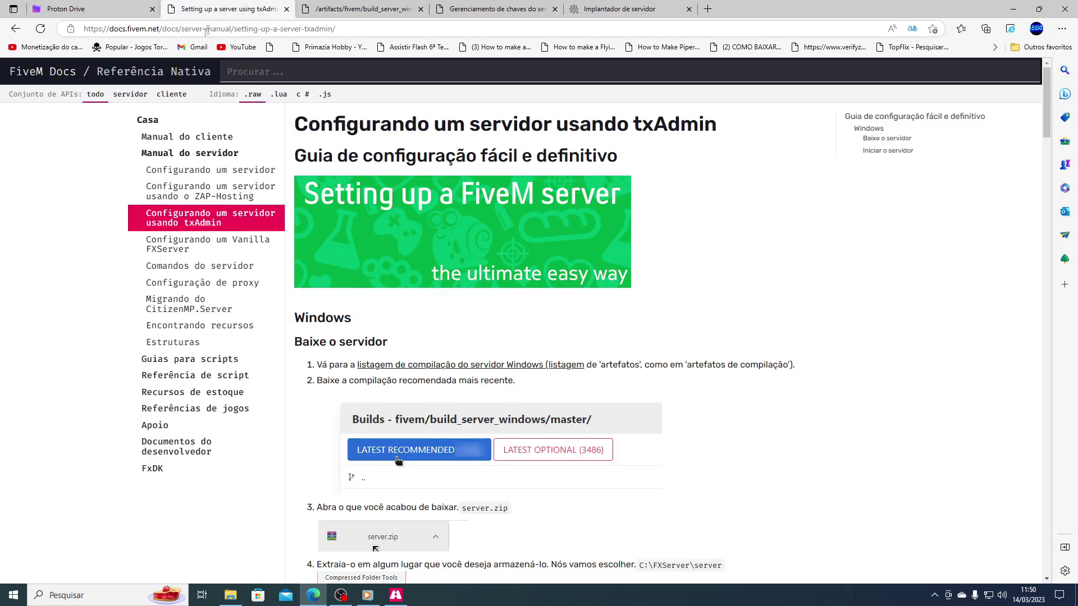
click(90, 14)
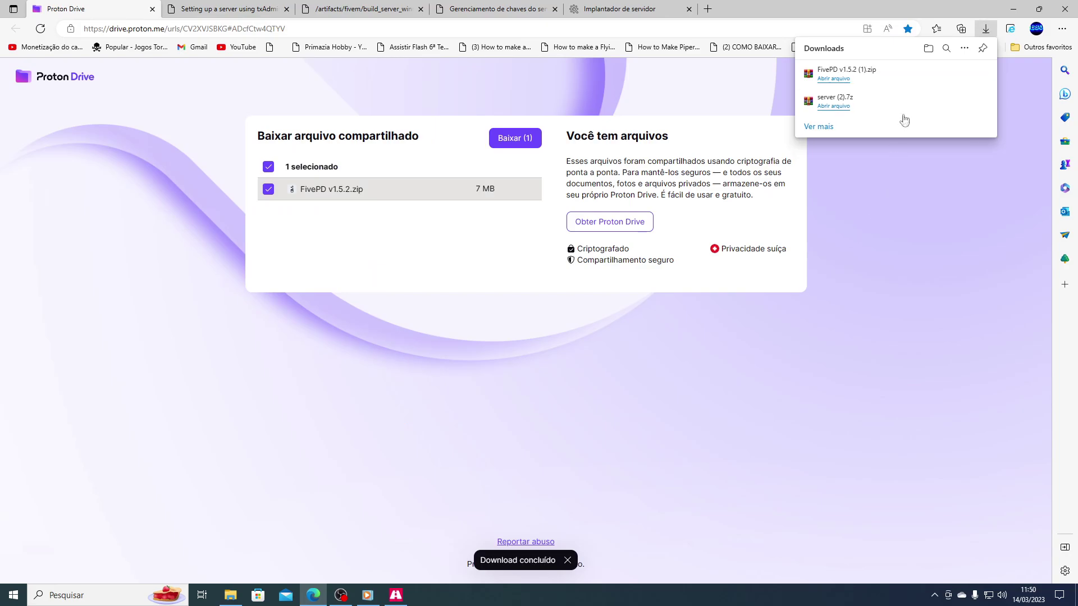
- Extract the fivepd folder from the downloaded archive into the resources folder of CFXDefault_109772.base, and close the archive
click(845, 73)
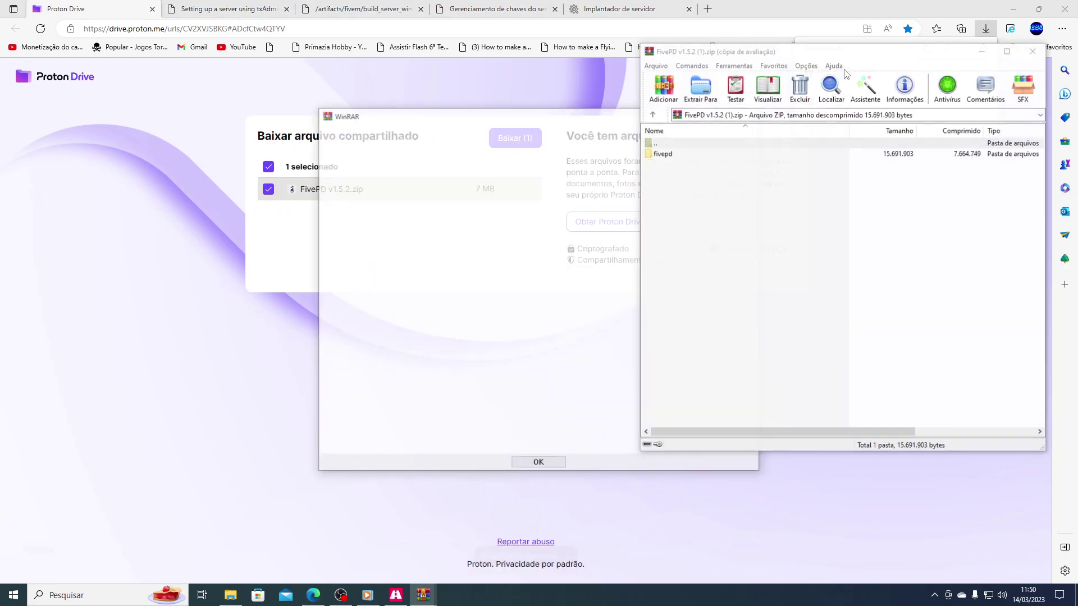
click(749, 113)
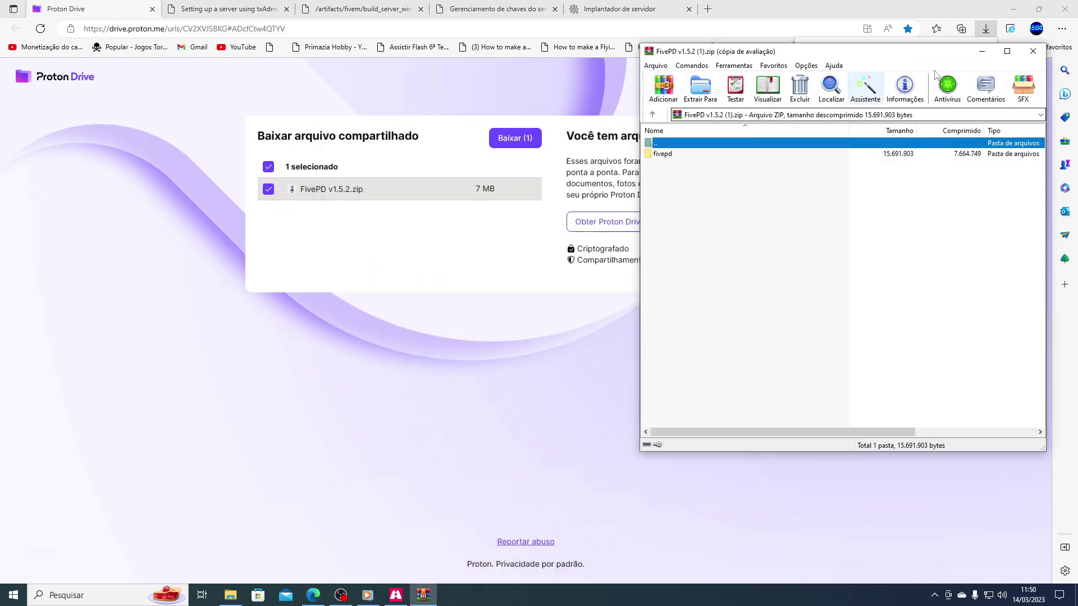
click(1013, 9)
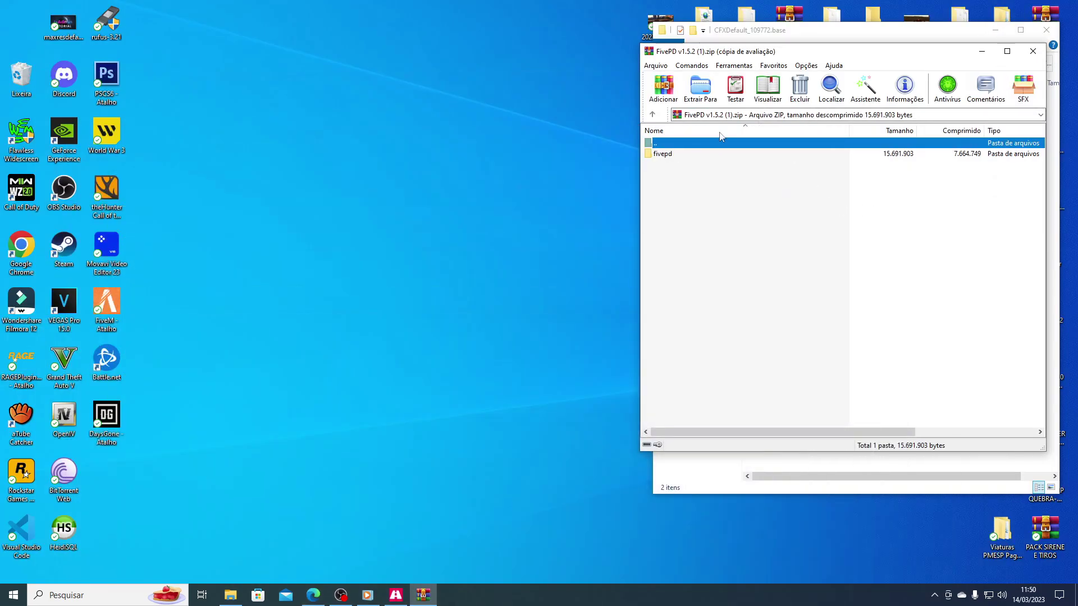
drag(903, 55, 458, 91)
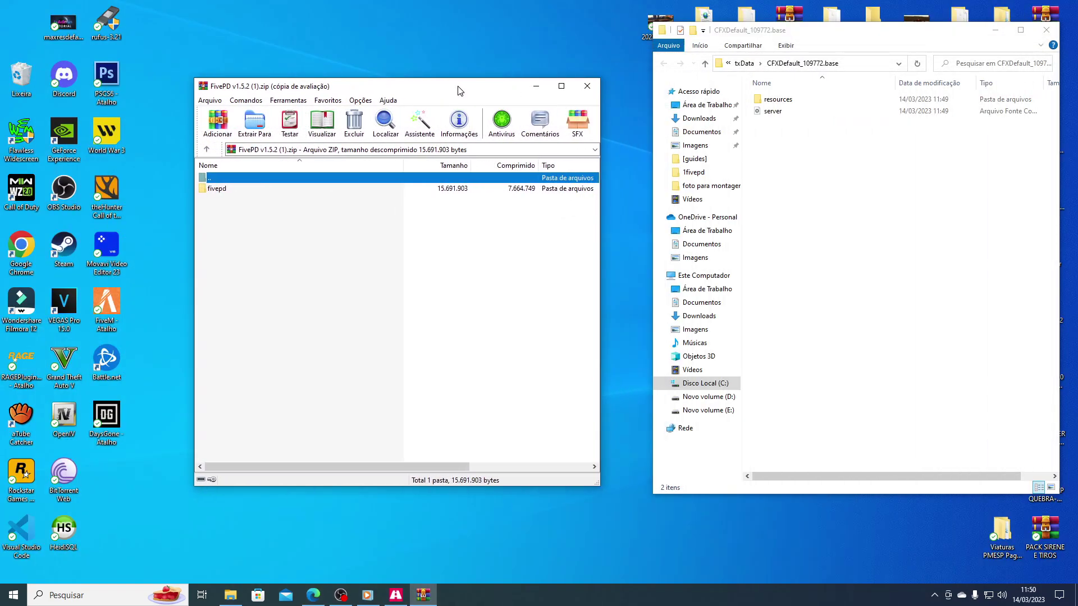
double_click(778, 100)
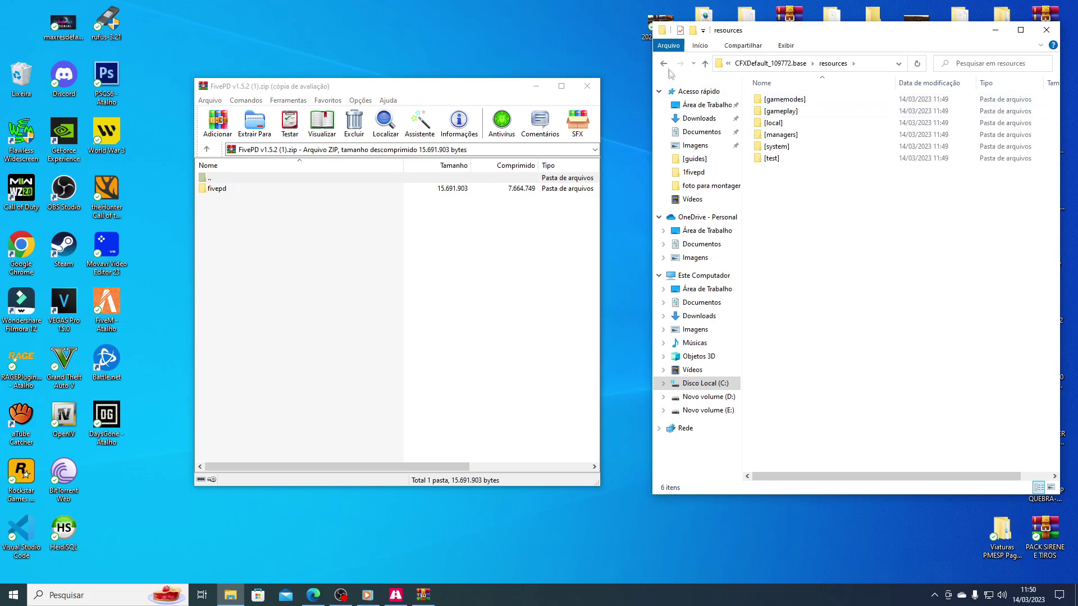
drag(219, 189, 777, 242)
click(587, 86)
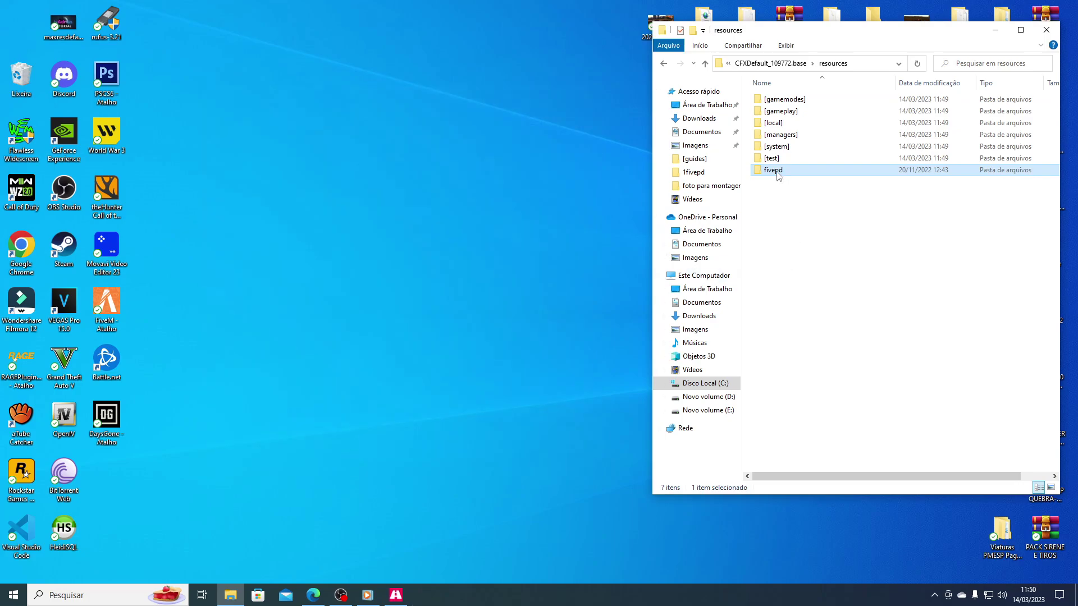
- Copy the name of the fivepd folder in resources without renaming it
click(776, 172)
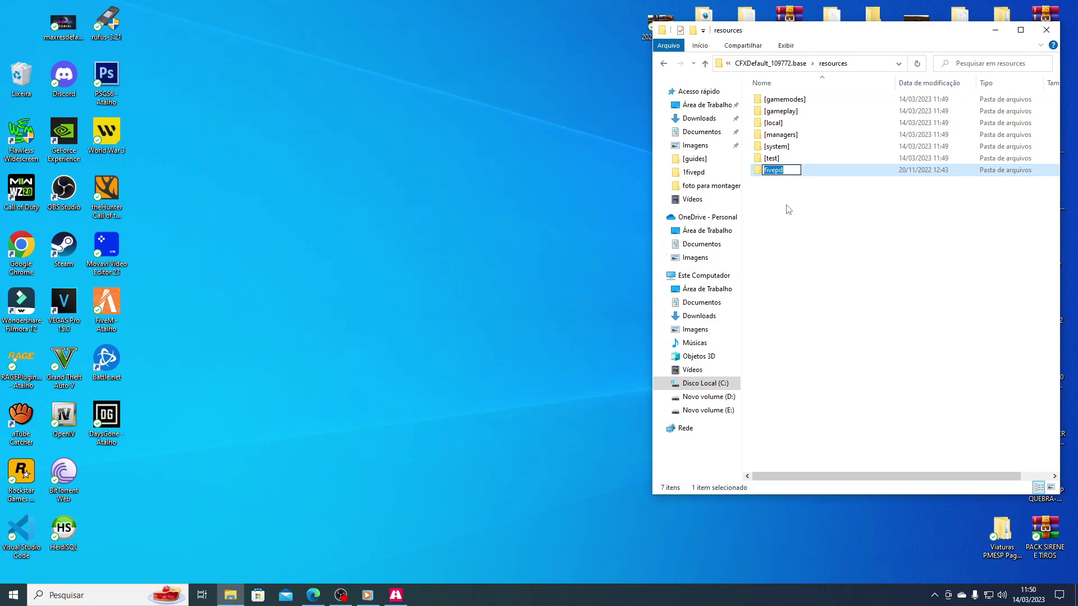
right_click(779, 175)
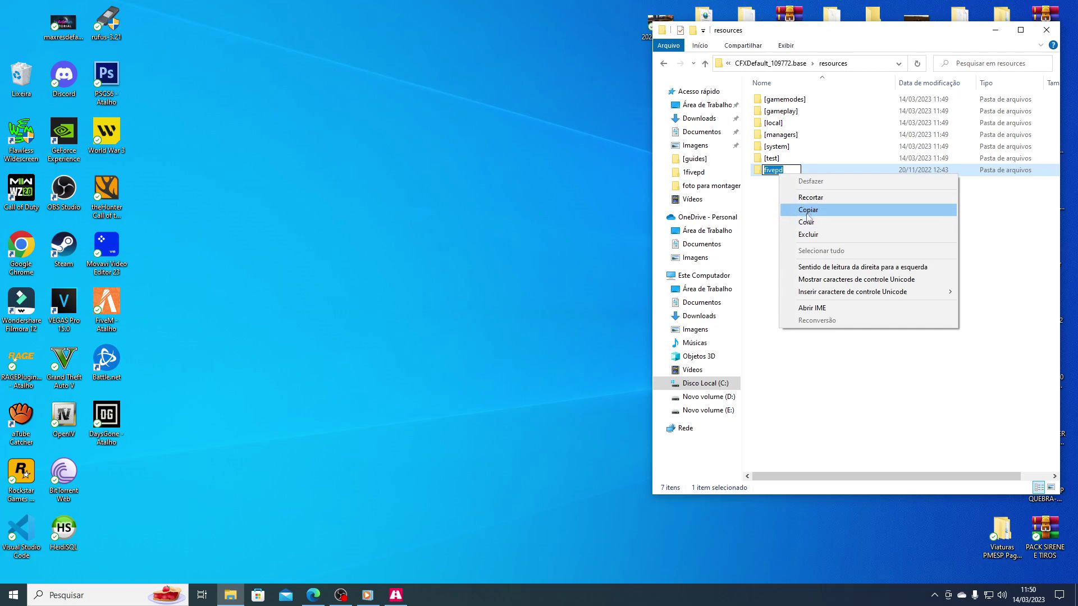
click(808, 211)
click(799, 249)
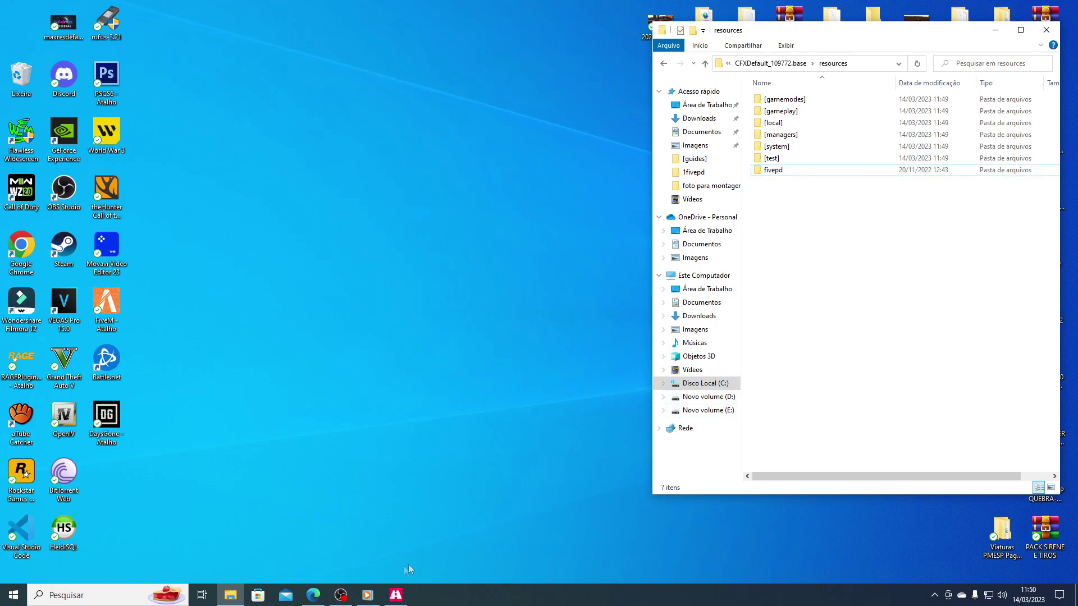
- Return to the txAdmin deployer in Edge and advance from the finished recipe to the server.cfg configuration stage
click(317, 595)
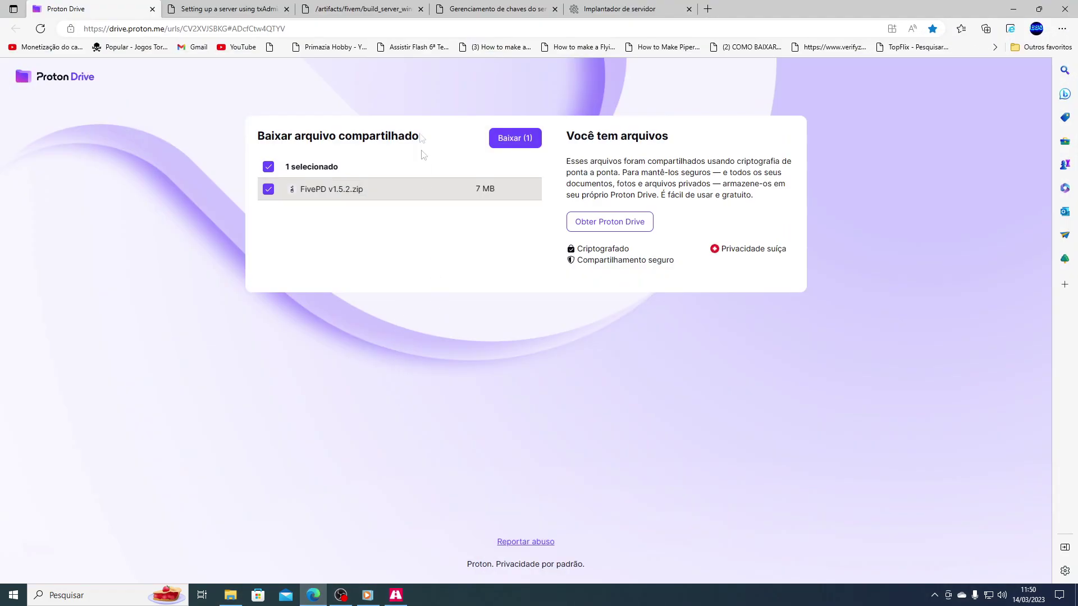
click(620, 10)
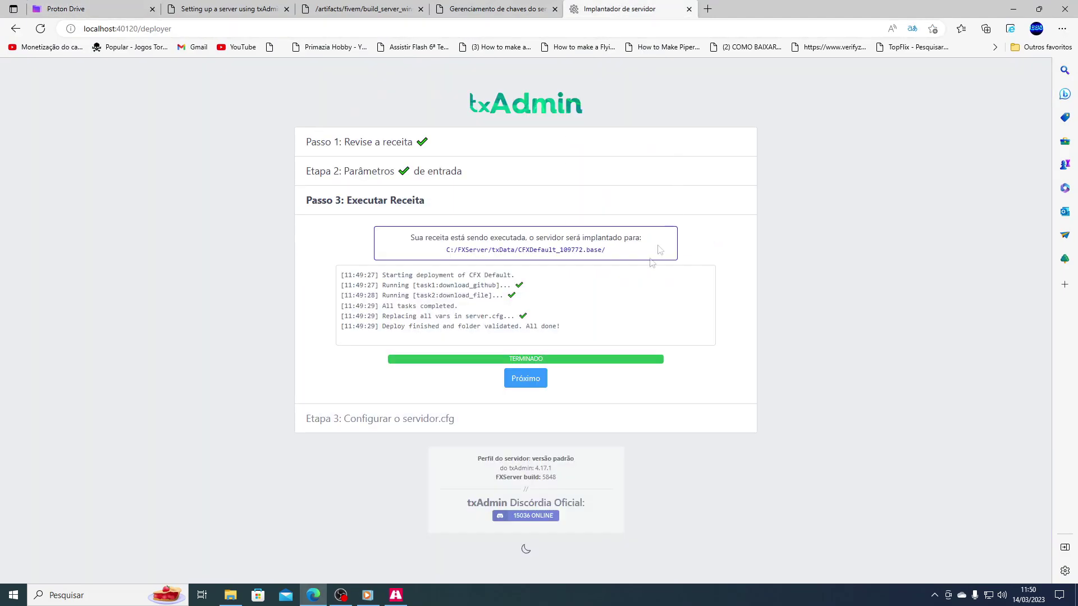
click(508, 8)
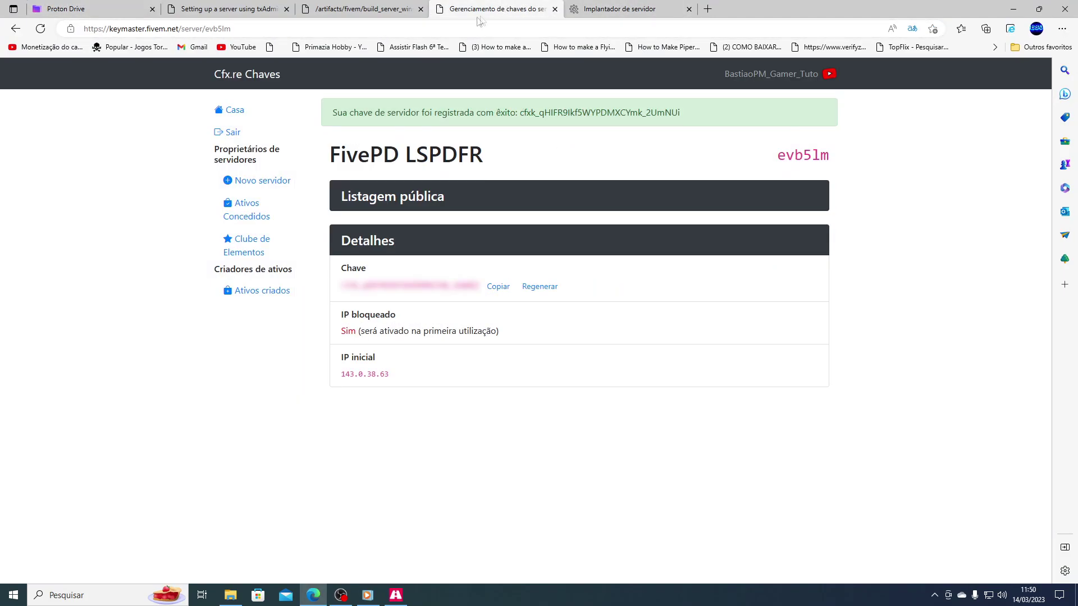
click(617, 8)
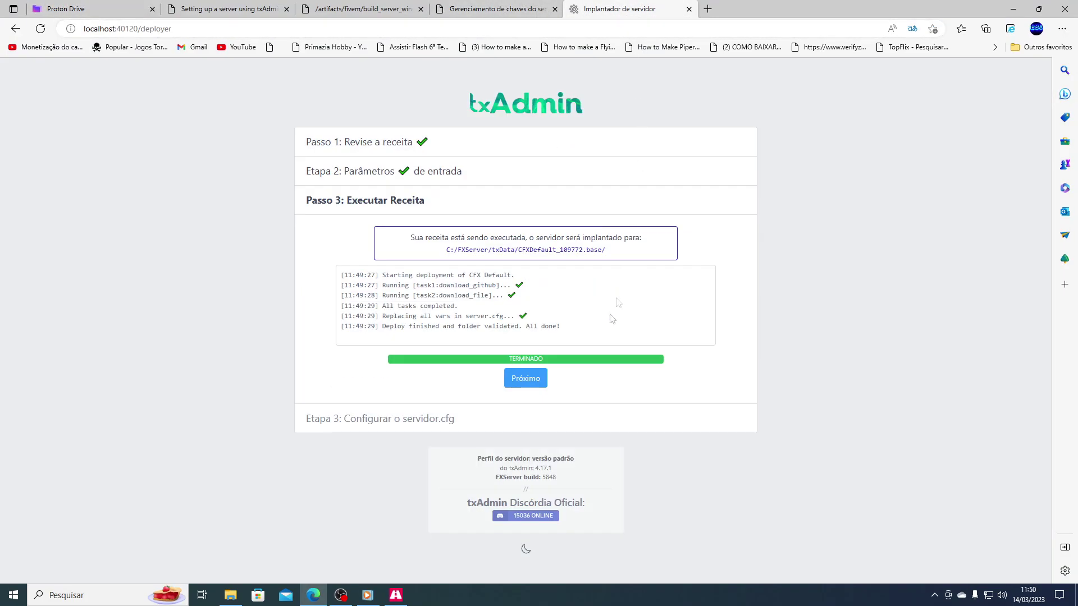
click(530, 381)
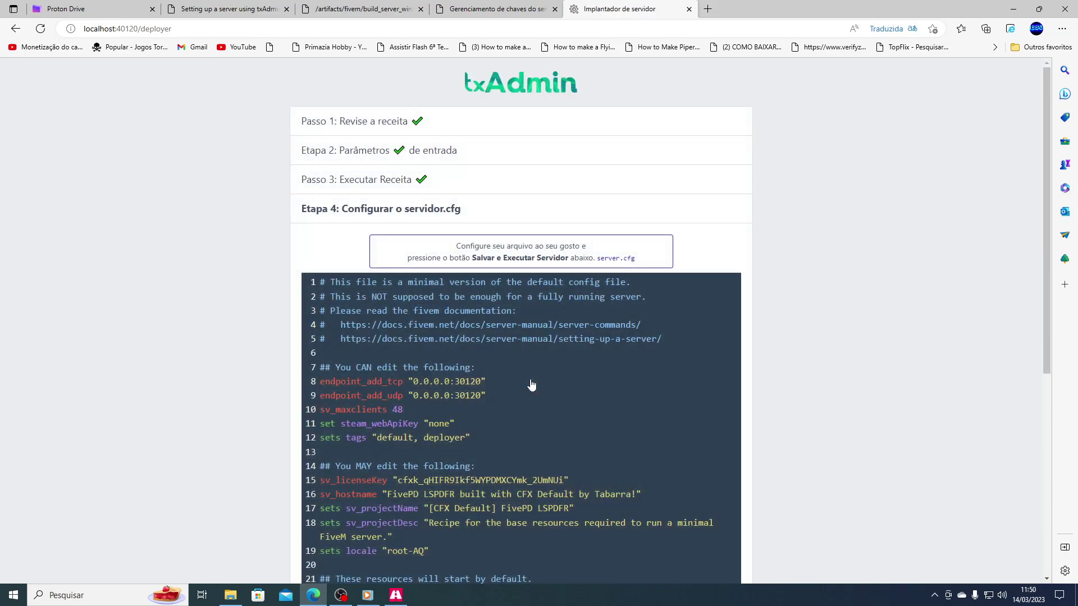
- Add the line "ensure fivepd" below "ensure hardcap" in the default resources section of server.cfg
scroll(531, 384, down, 6)
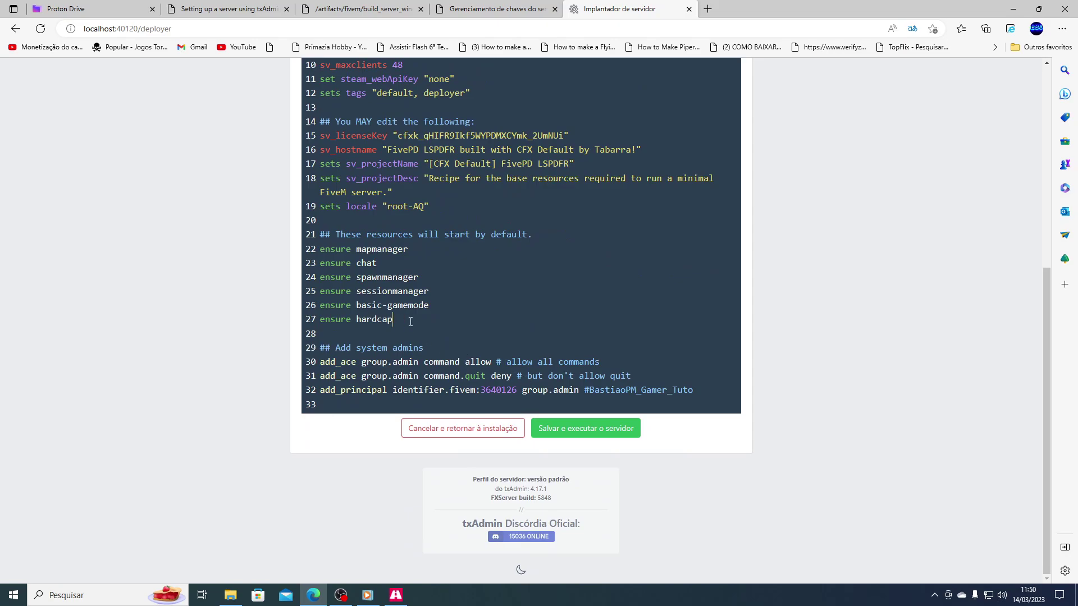
key(Return)
text(ensure fivepd)
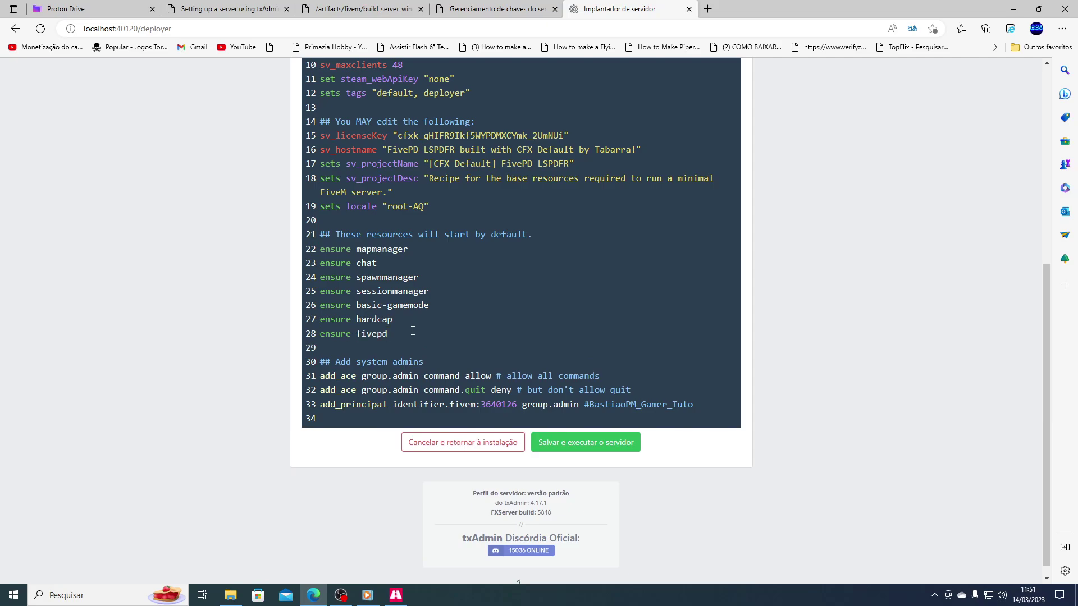
- Search the web for steam_webApiKey in a new browser tab and open the Steam Community API key page
scroll(413, 330, up, 2)
scroll(413, 330, up, 2)
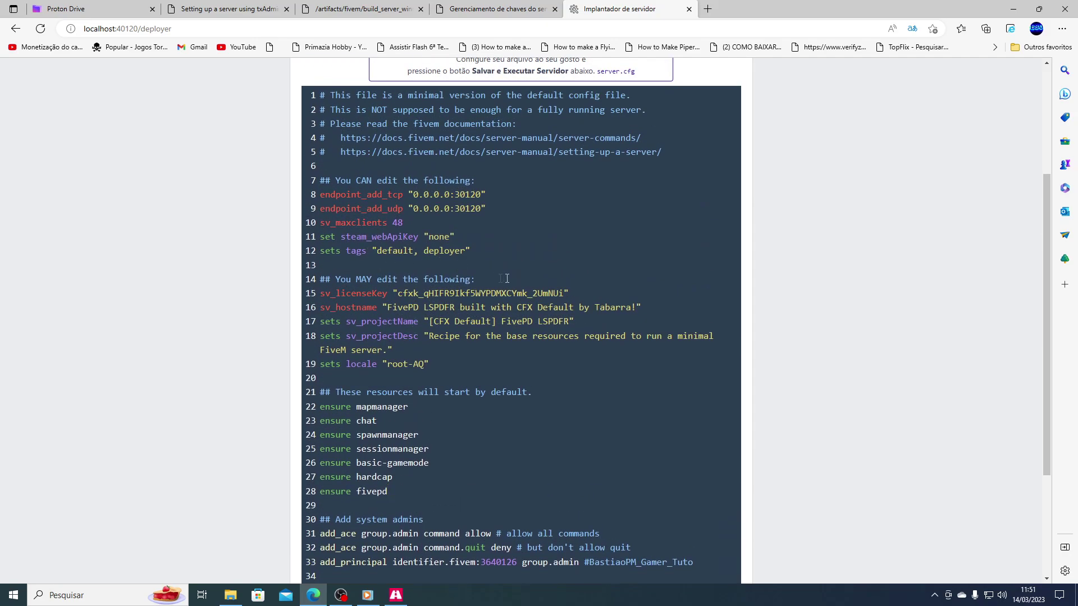
click(707, 9)
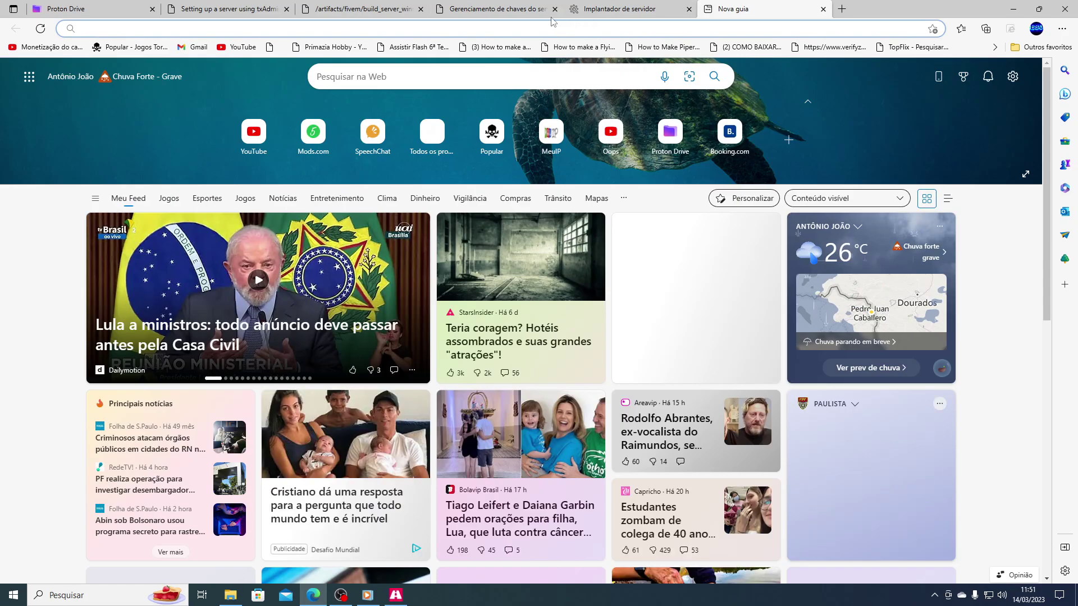
click(578, 10)
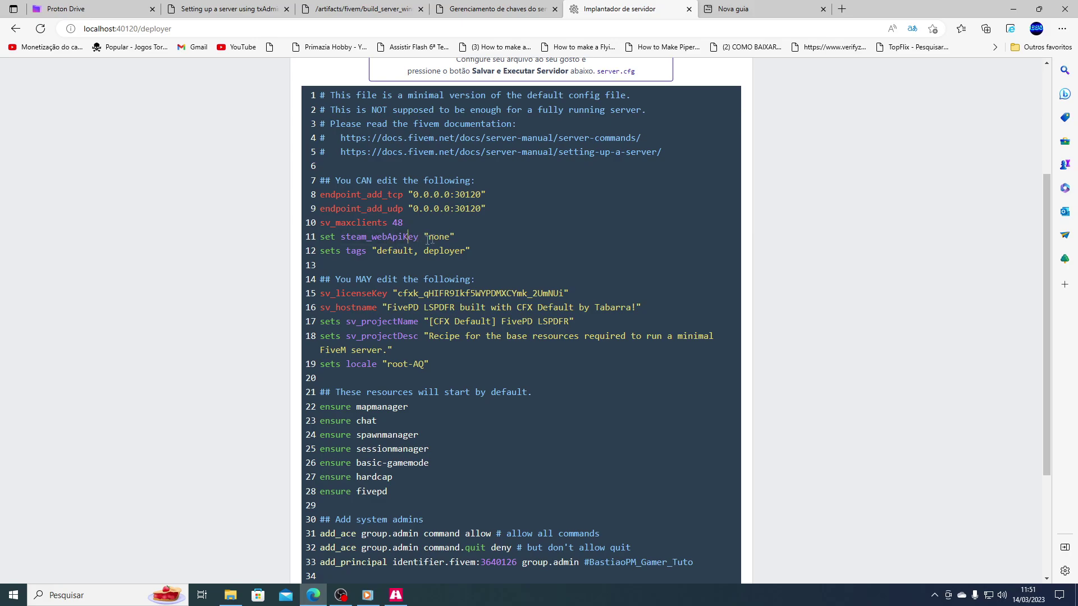
key(ctrl+Tab)
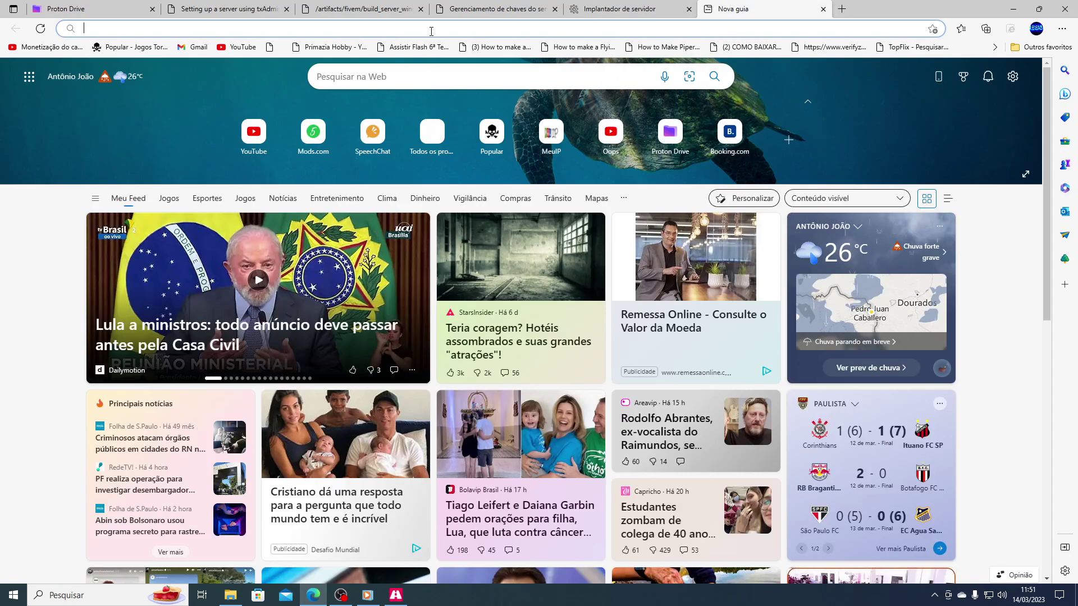
click(432, 31)
text(ste)
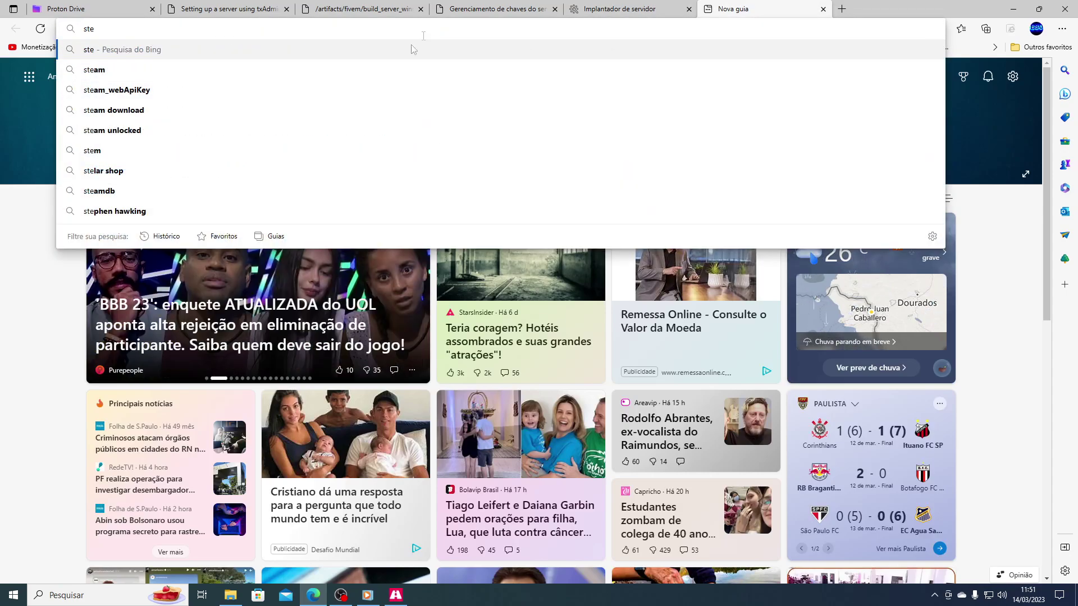
click(158, 91)
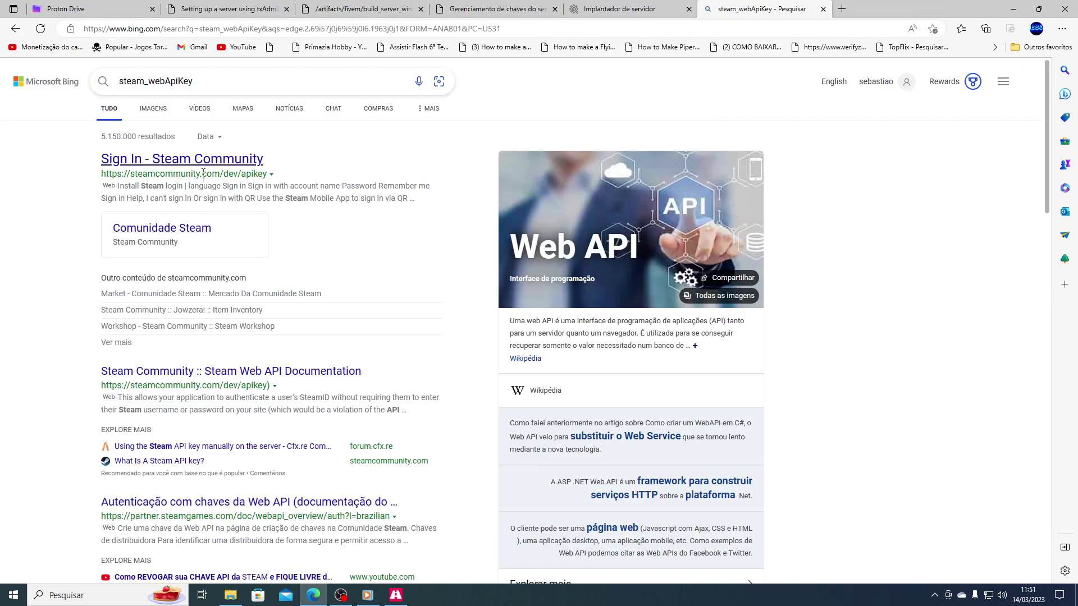
click(206, 162)
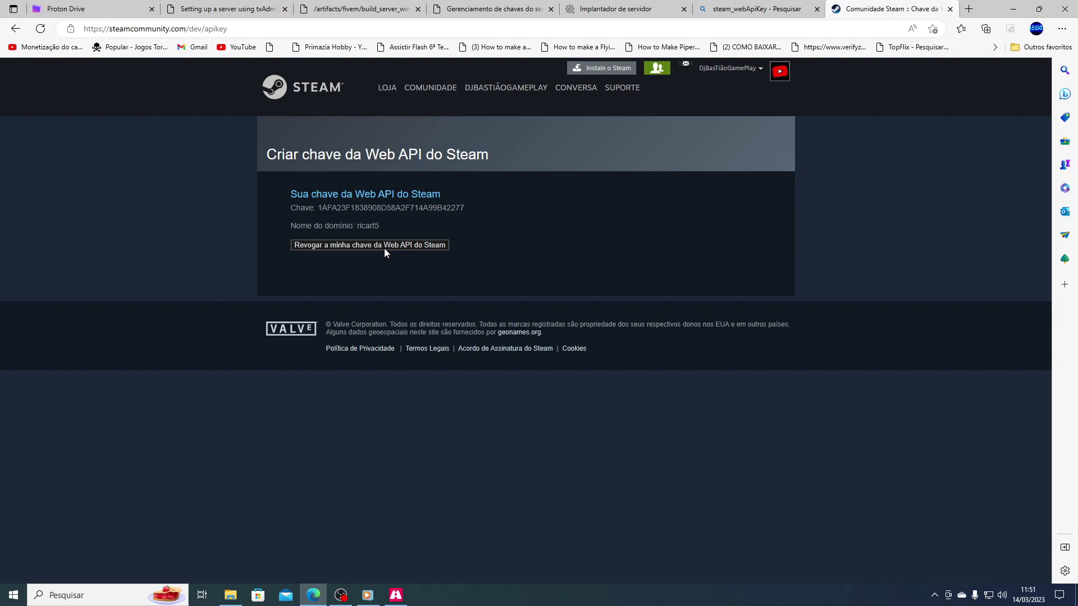
- Copy the Steam Web API key from the Steam page and close the steam_webApiKey search results tab
drag(465, 208, 318, 211)
key(ctrl+c)
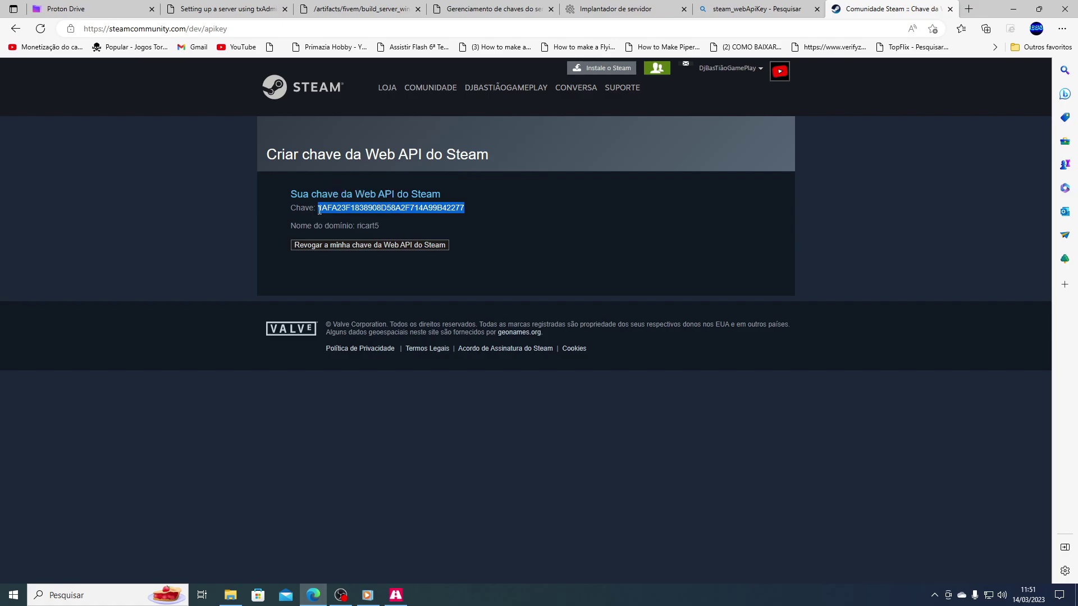
click(342, 271)
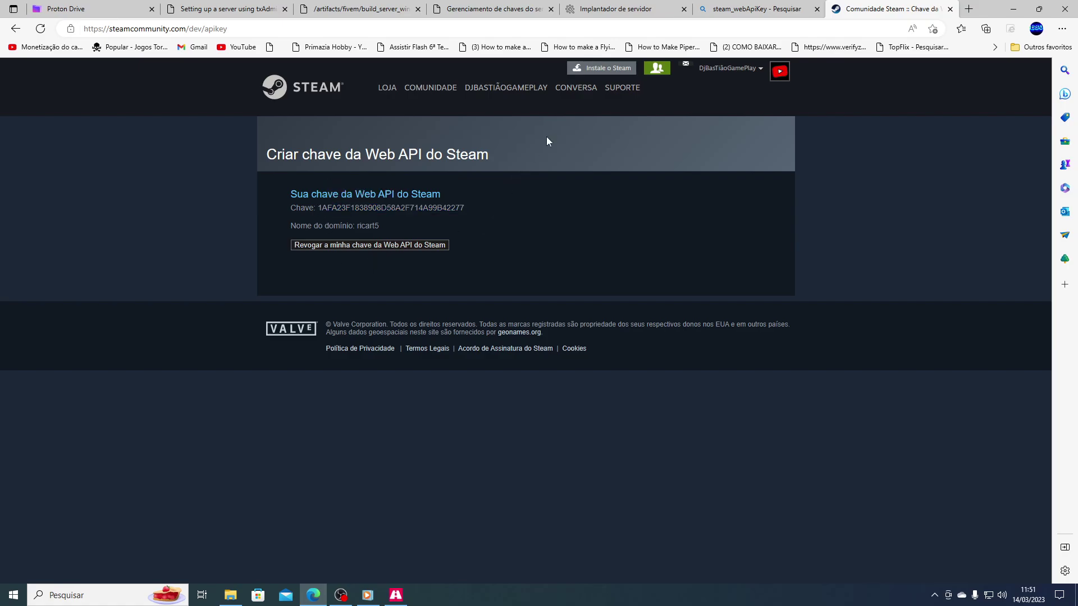
click(786, 10)
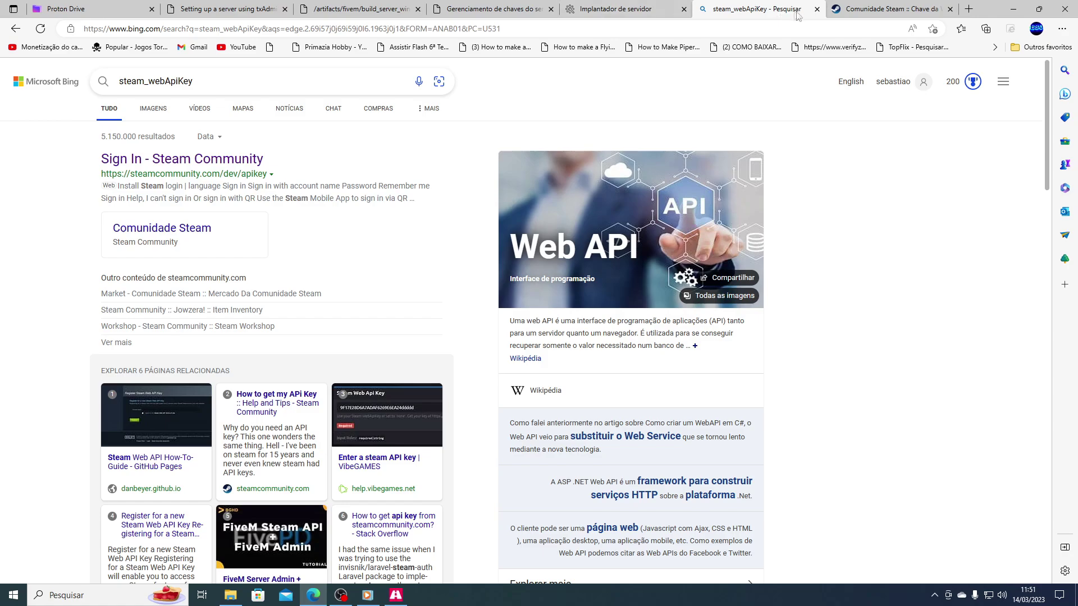
click(817, 9)
- Replace "none" in the steam_webApiKey line of server.cfg with the copied Steam Web API key
click(615, 11)
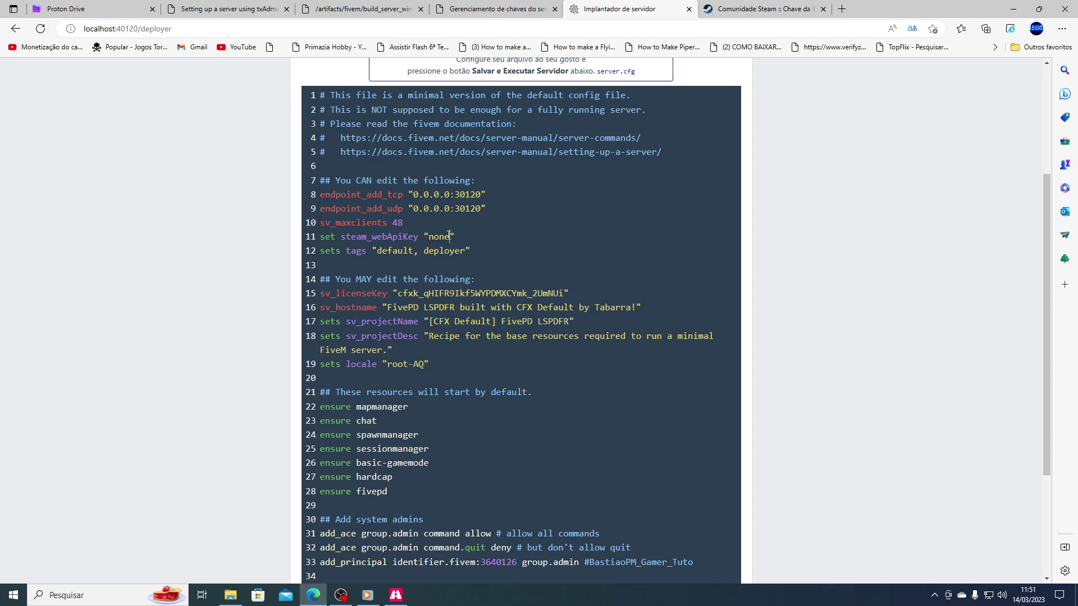
key(BackSpace)
key(BackSpace)
key(BackSpace)
key(ctrl+v)
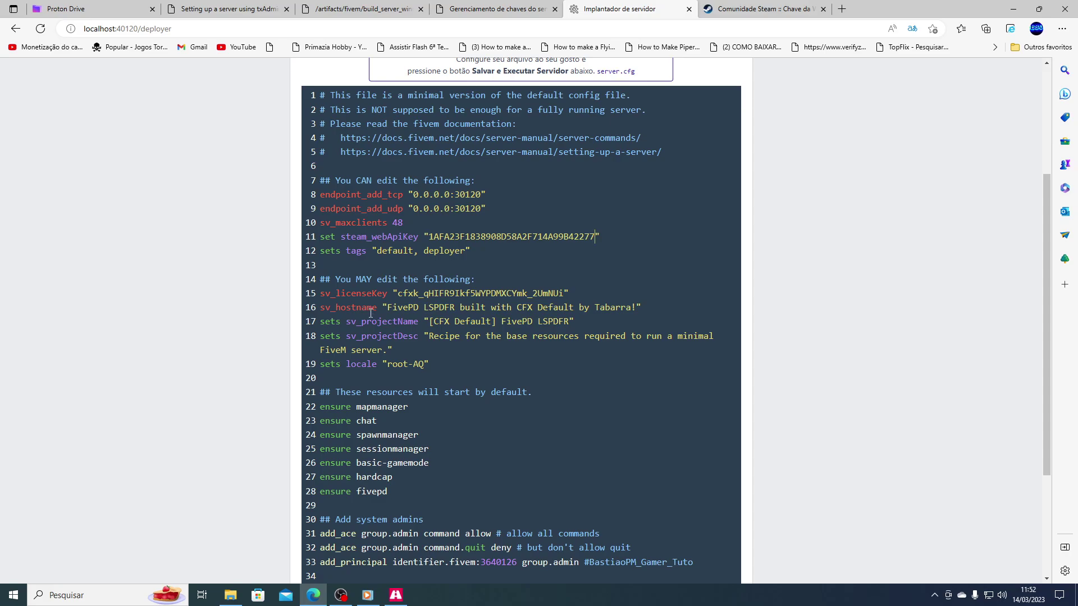
scroll(471, 345, down, 3)
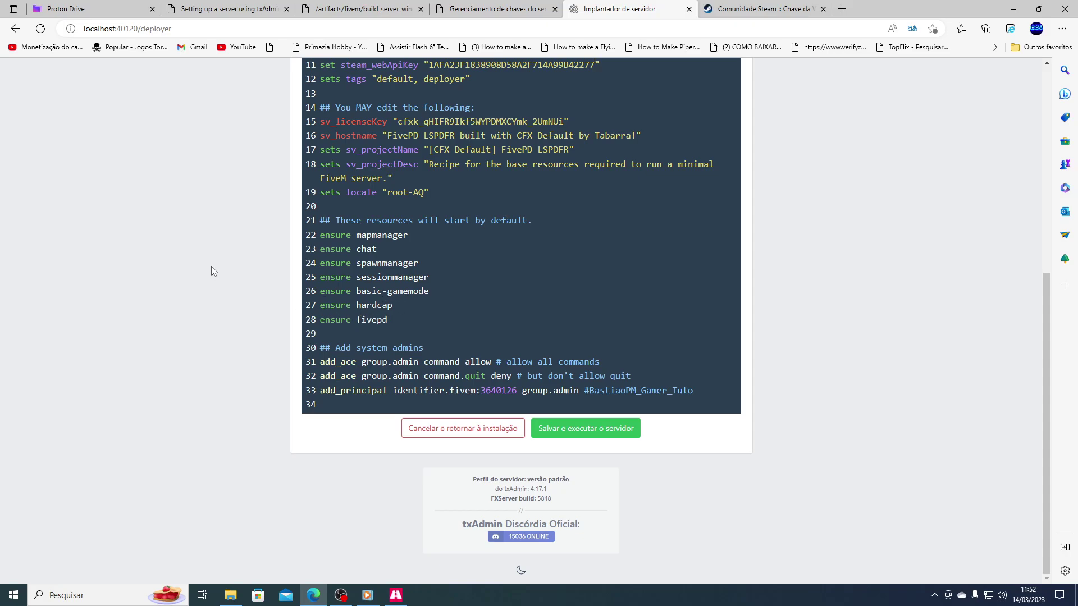
- Minimize the browser and refresh the desktop
click(1013, 10)
right_click(492, 197)
click(519, 228)
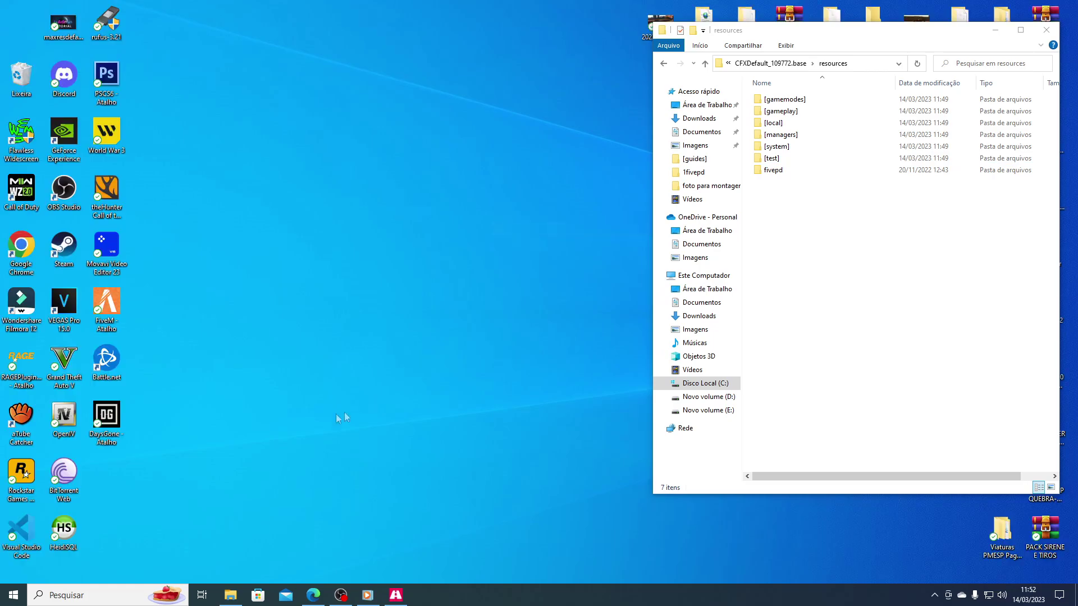
- Check that XAMPP Control Panel and HeidiSQL are installed by opening each one and closing it again
click(82, 595)
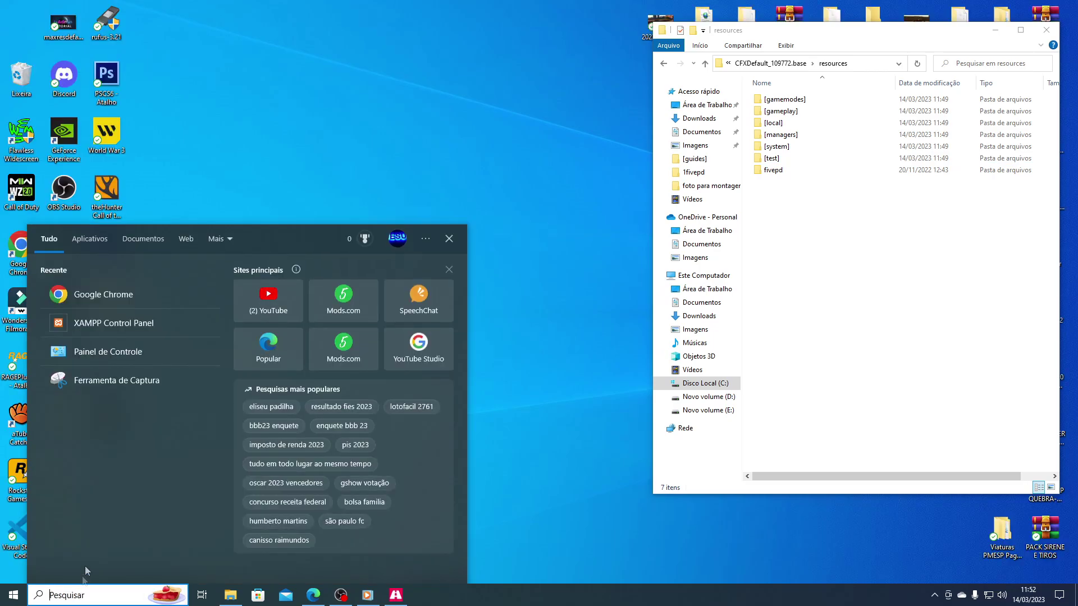
click(110, 325)
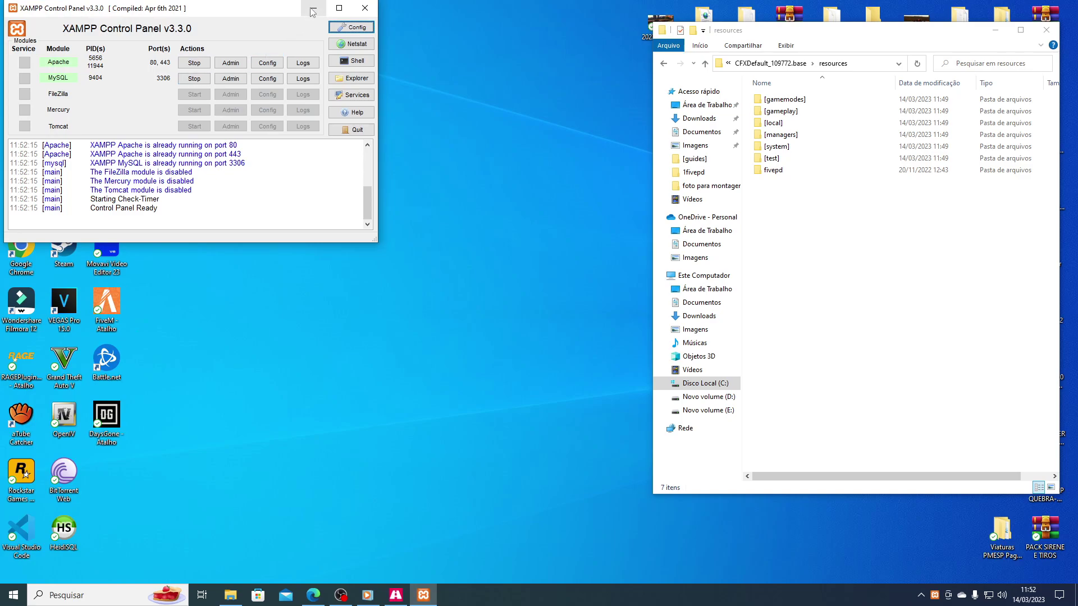
click(365, 7)
double_click(72, 529)
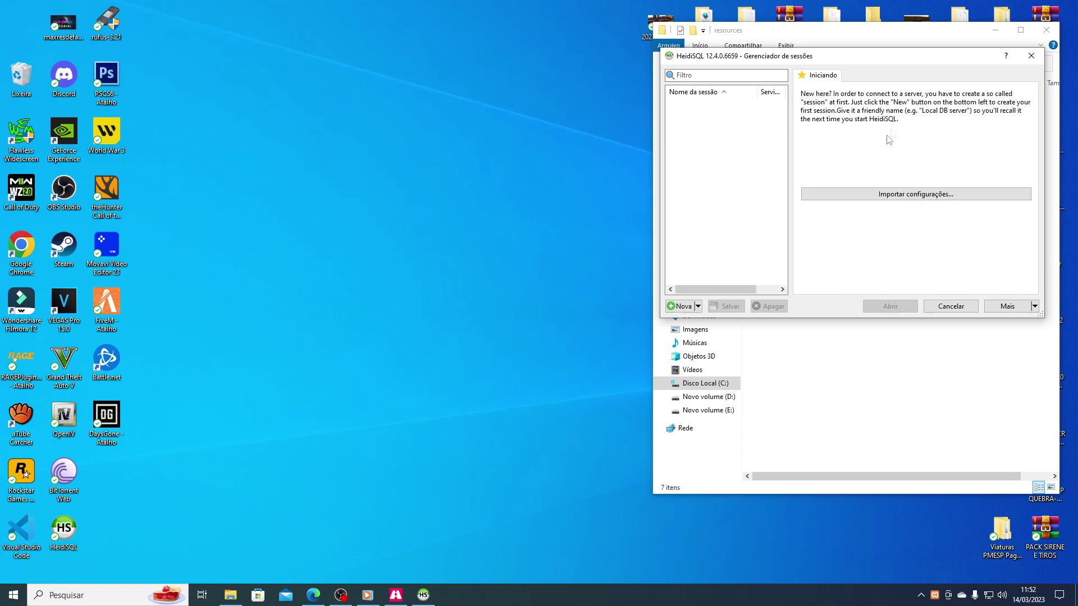
drag(925, 59, 574, 66)
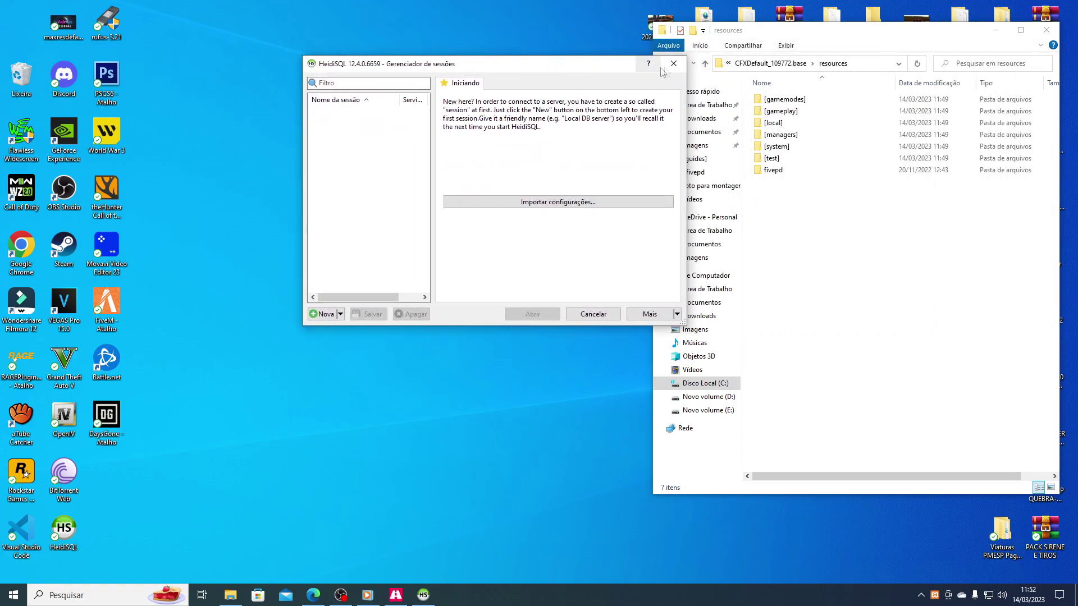
click(679, 63)
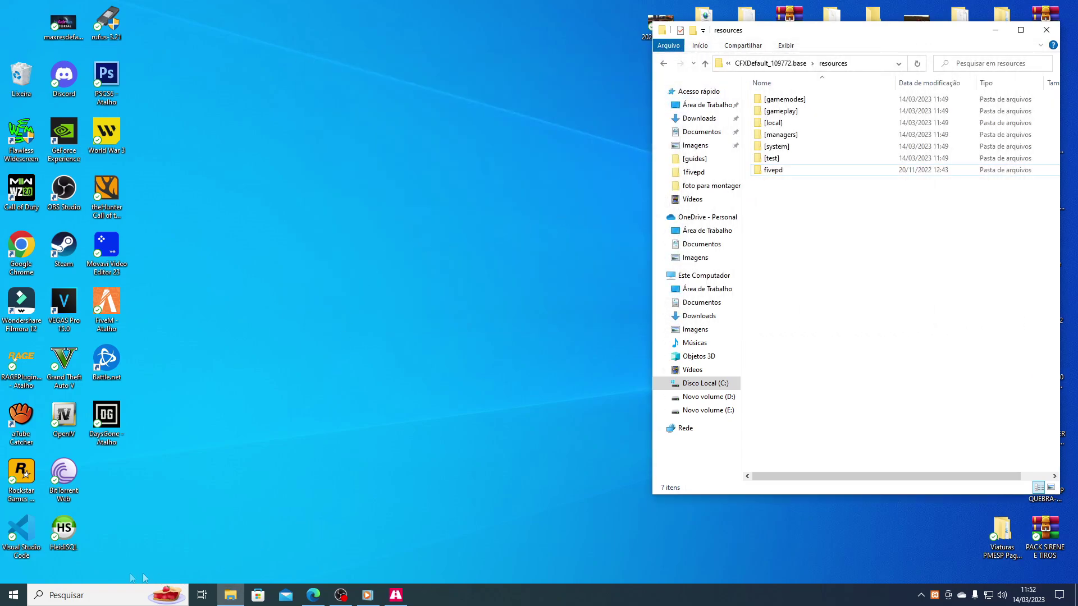
- Open XAMPP Control Panel, launch phpMyAdmin from its MySQL module, and minimize the browser
click(81, 595)
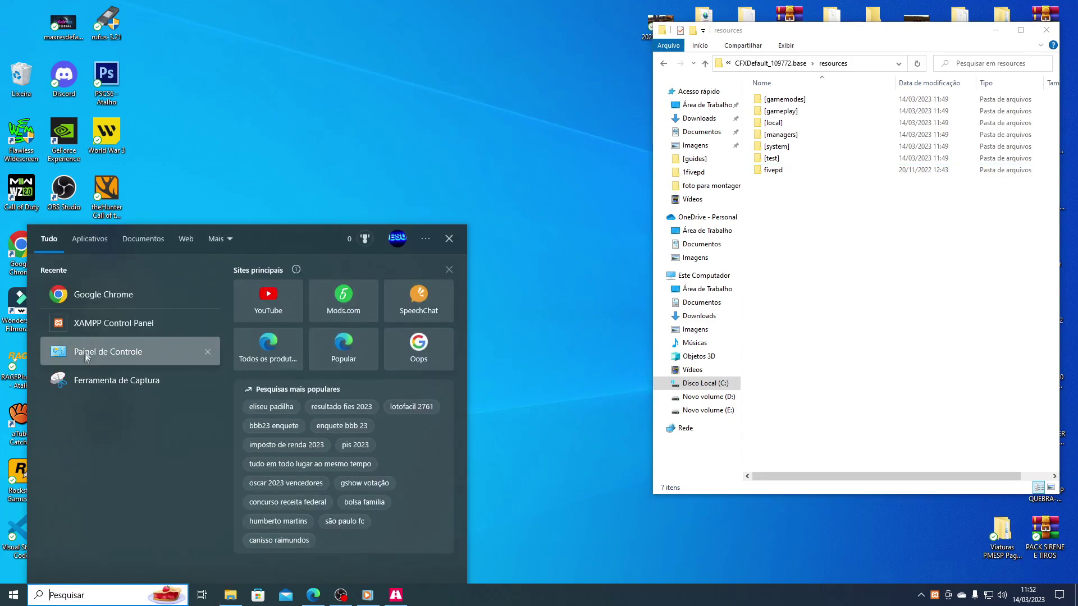
click(103, 327)
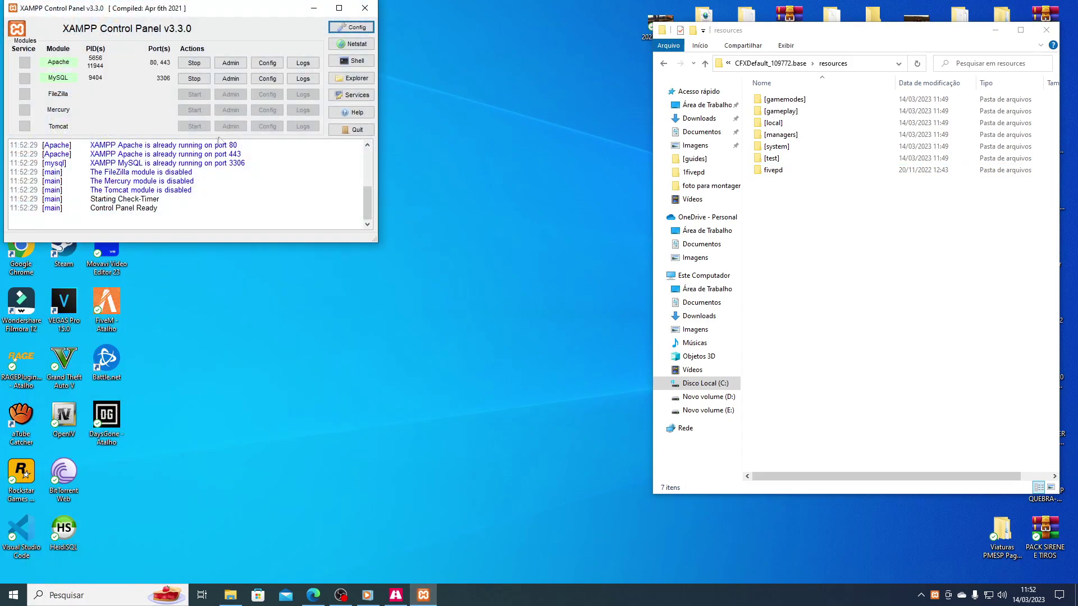
click(231, 79)
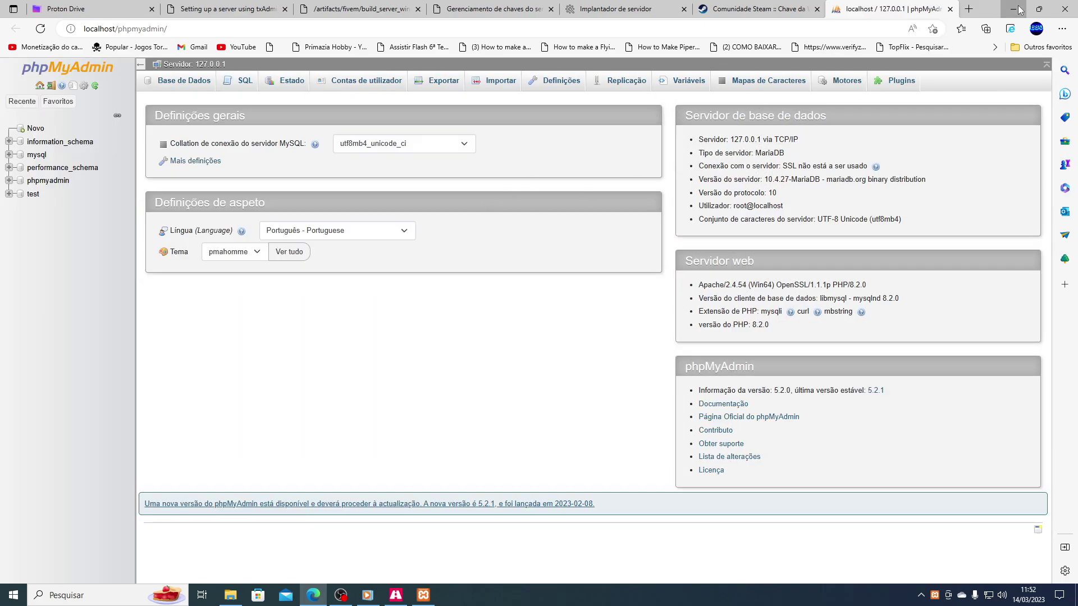
click(1013, 9)
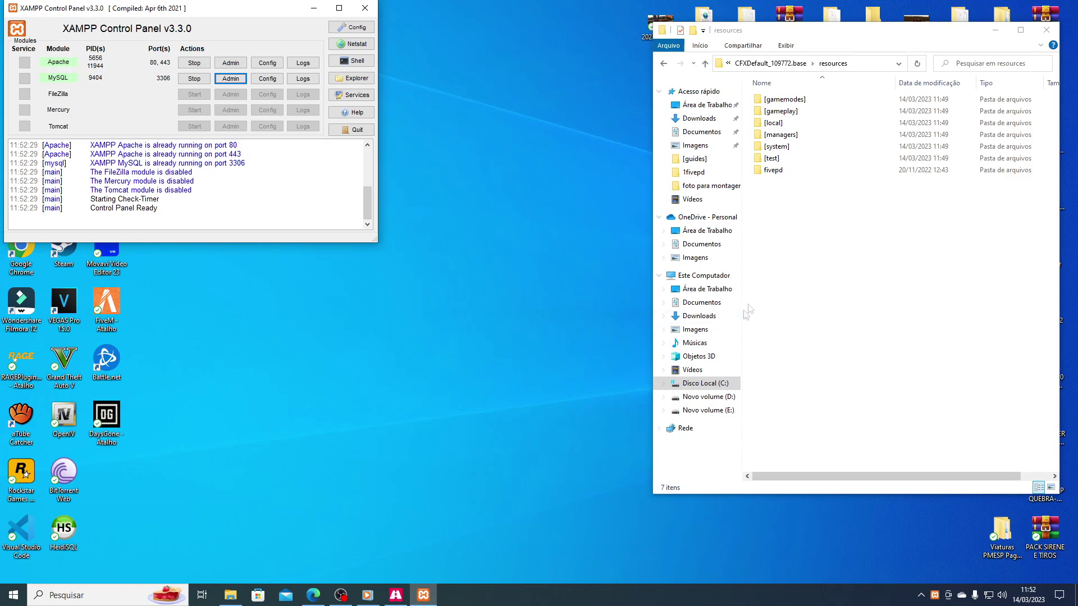
- Open config.json from the fivepd resource folder in Notepad++, examine its db setting in a smaller window, and minimize the editor
double_click(774, 171)
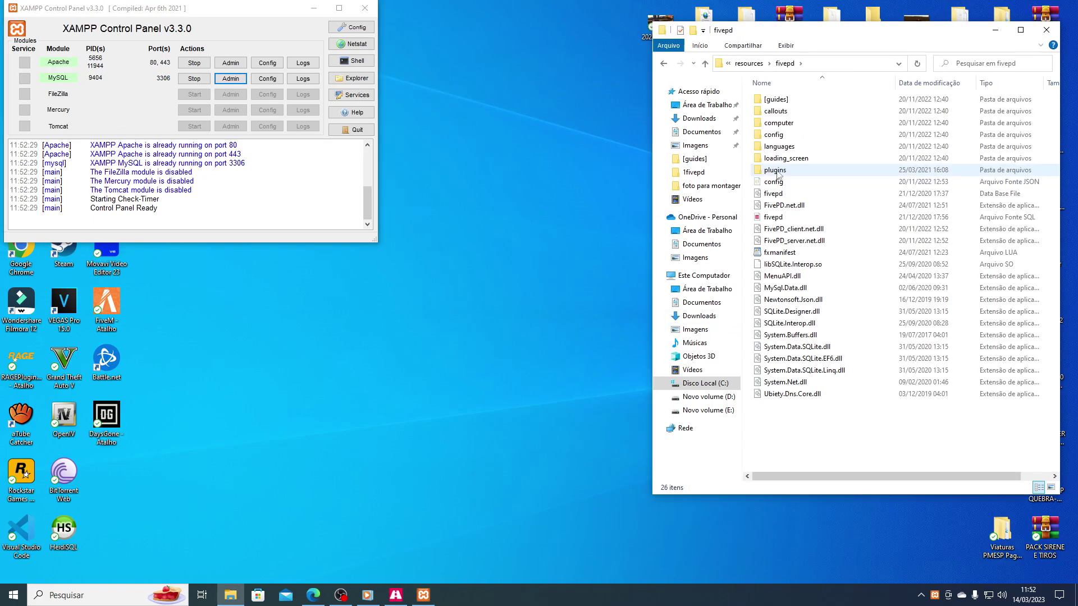
right_click(778, 181)
click(802, 214)
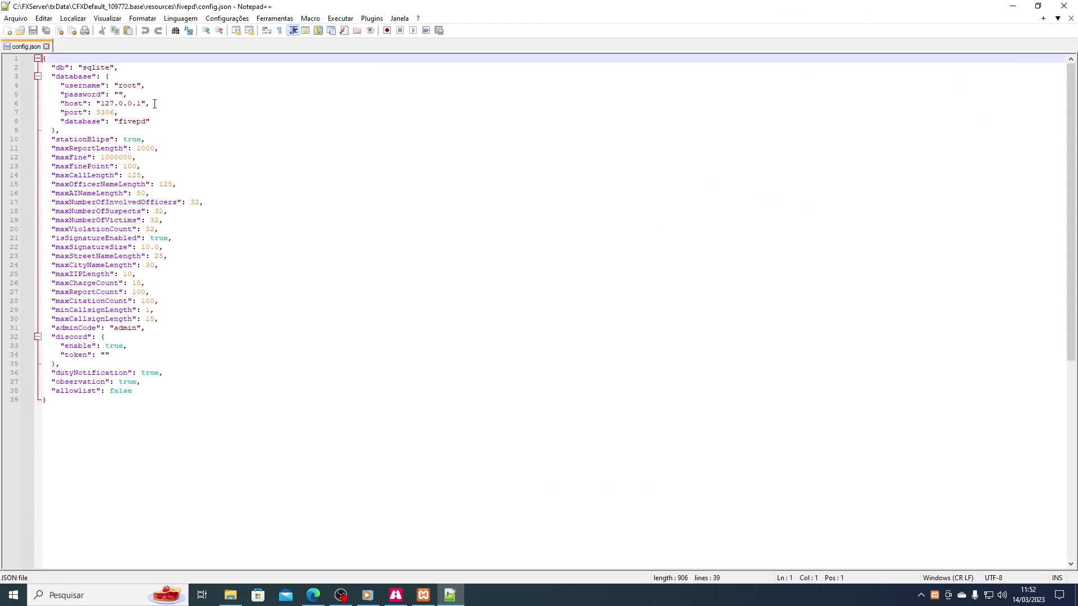
click(1038, 7)
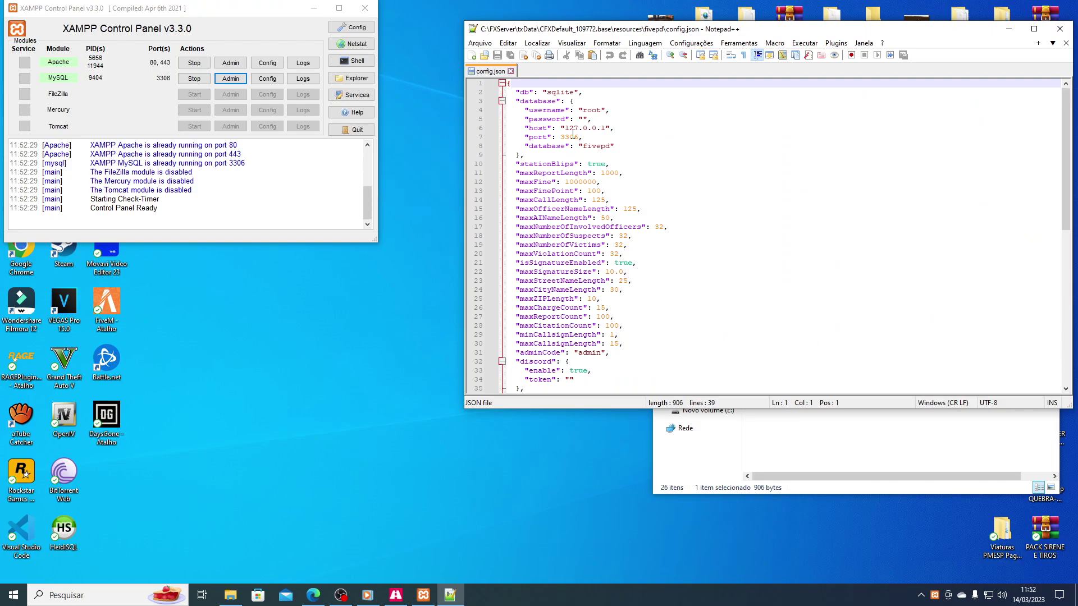
double_click(566, 92)
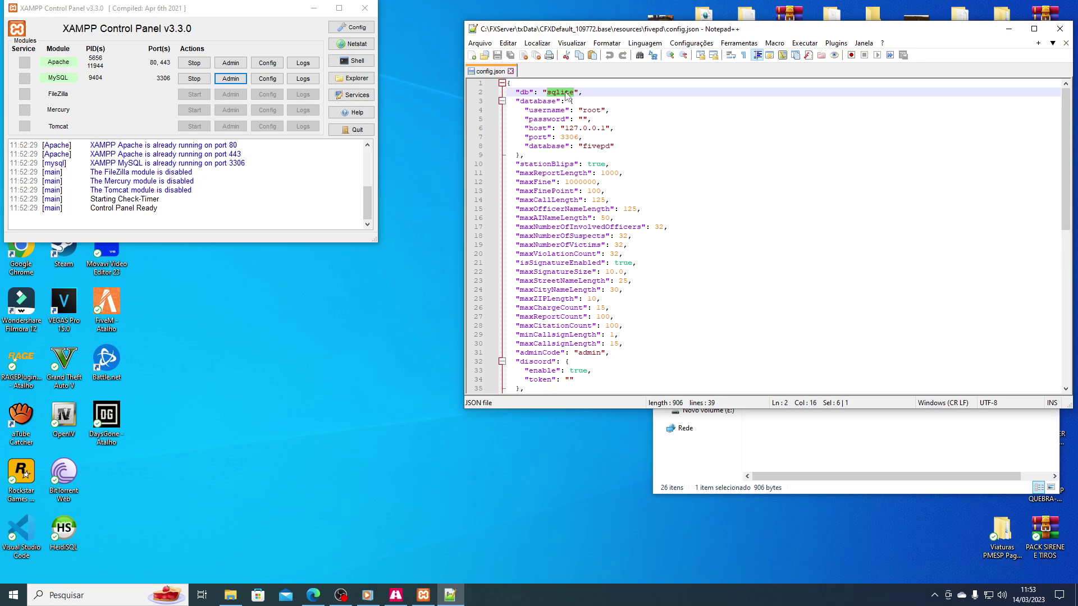
click(1009, 29)
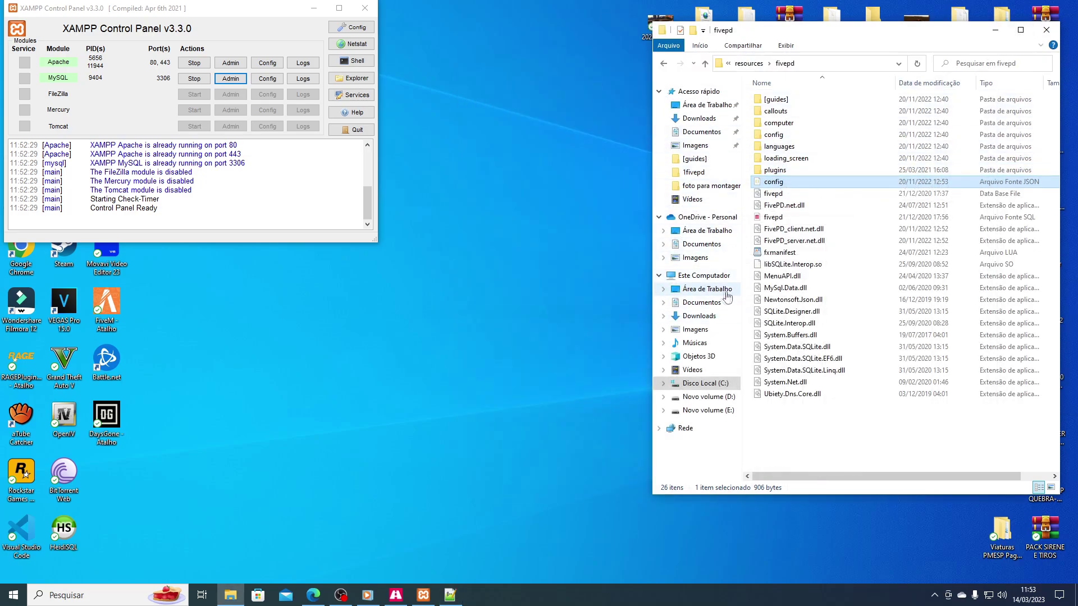
- Open config.json from the fivepd resource folder of the other server, C:\1FXServer\txData\CFXDefault_FBAAE1.base, in Notepad++
click(705, 277)
double_click(808, 361)
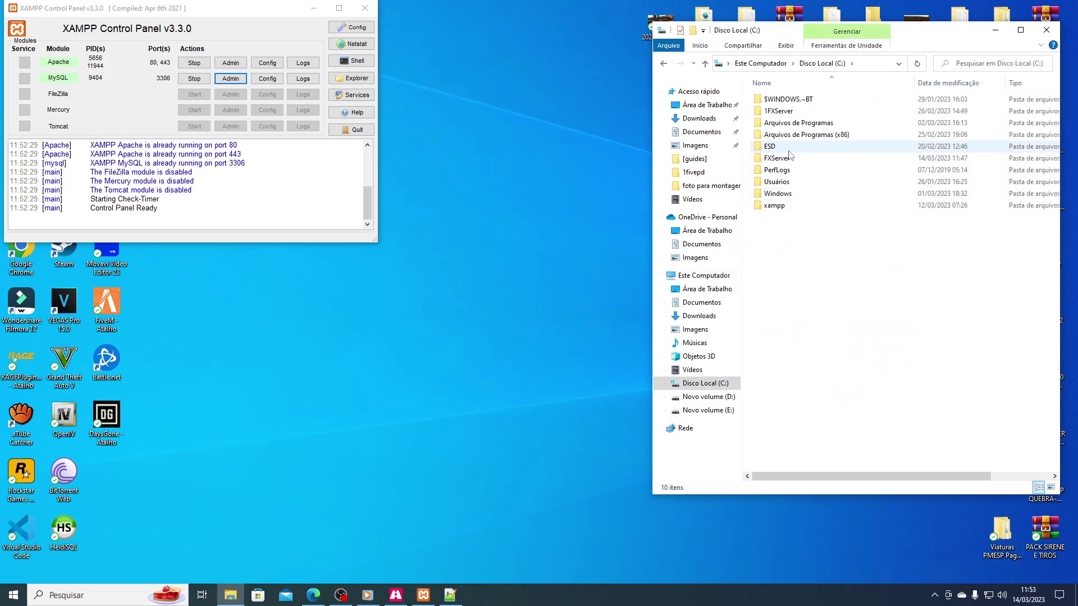
double_click(780, 111)
double_click(780, 100)
double_click(775, 123)
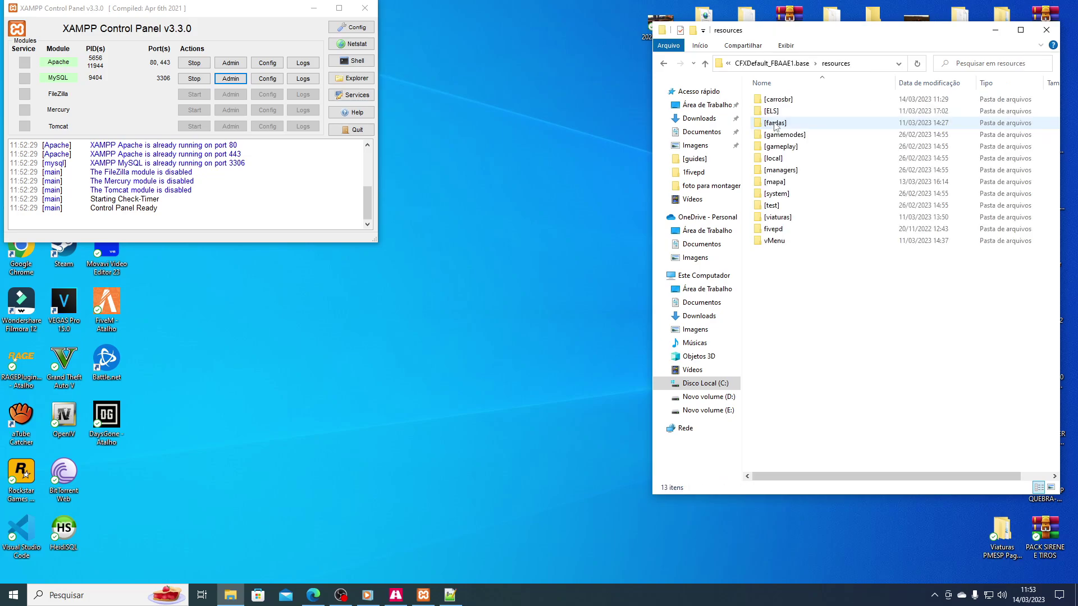
double_click(780, 231)
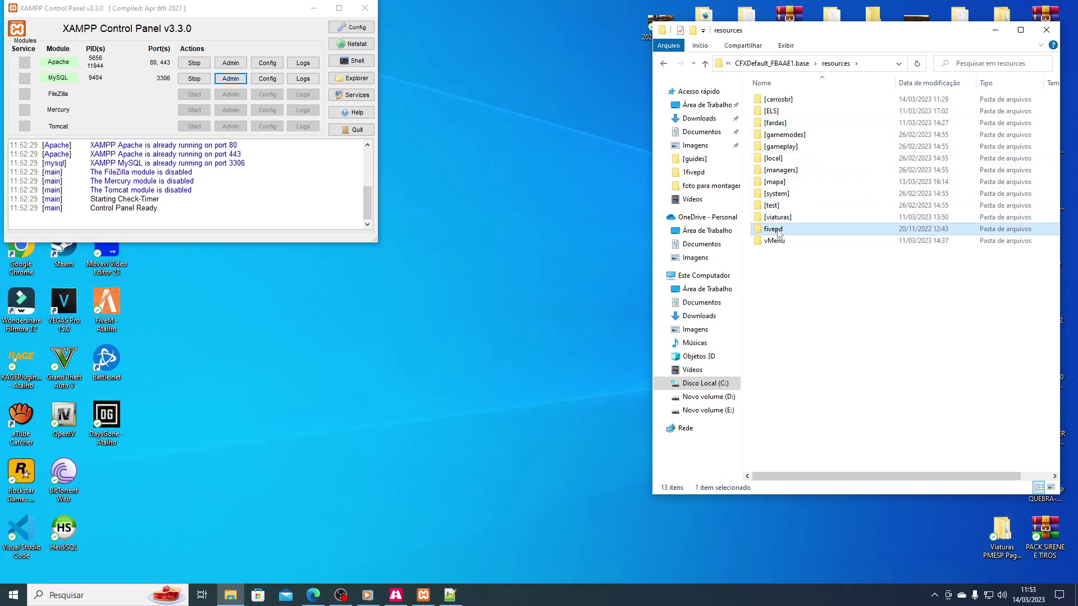
click(778, 184)
right_click(778, 184)
click(794, 214)
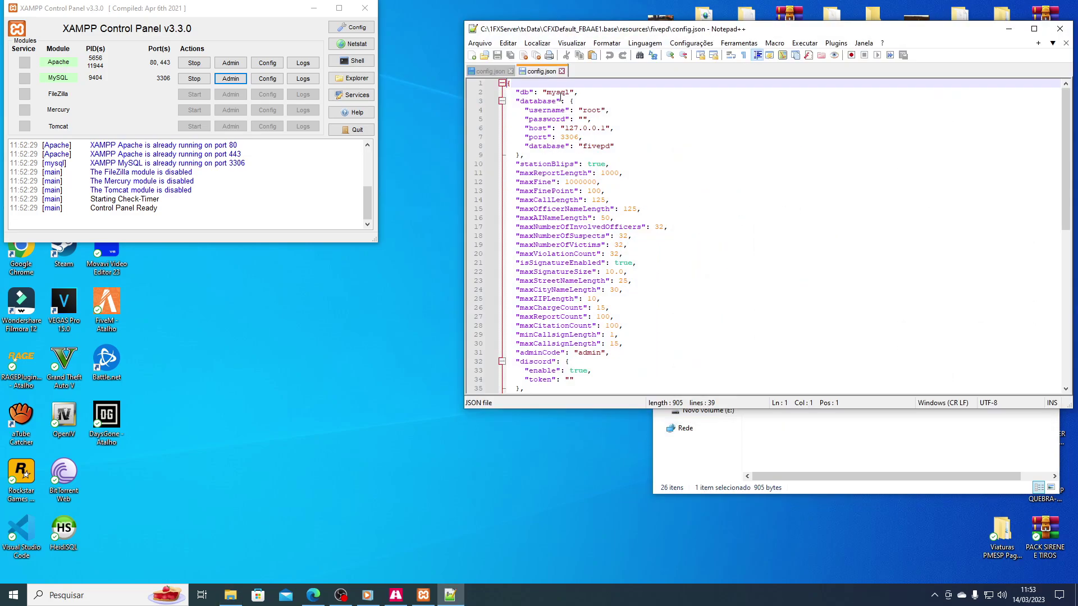
- Copy the "mysql" value of the db setting from the 1FXServer config.json and close that file
double_click(558, 93)
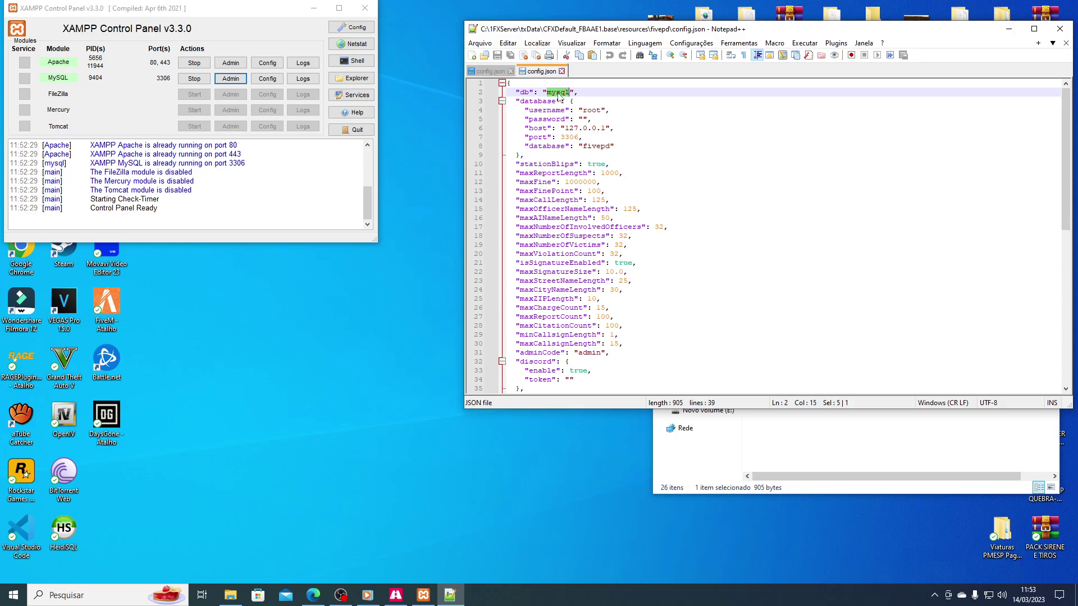
right_click(558, 95)
click(589, 111)
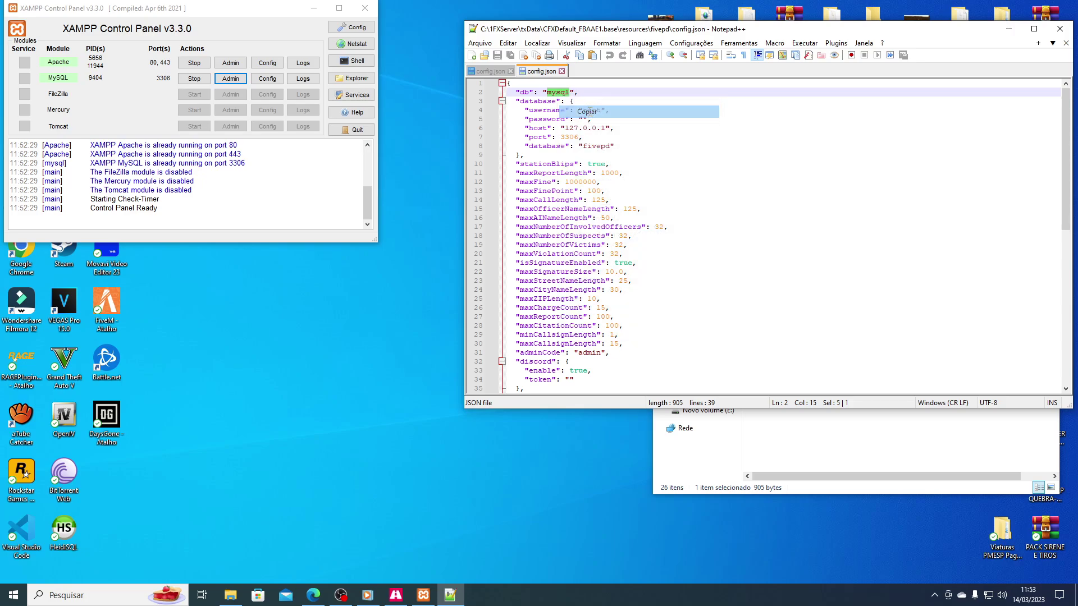
click(561, 71)
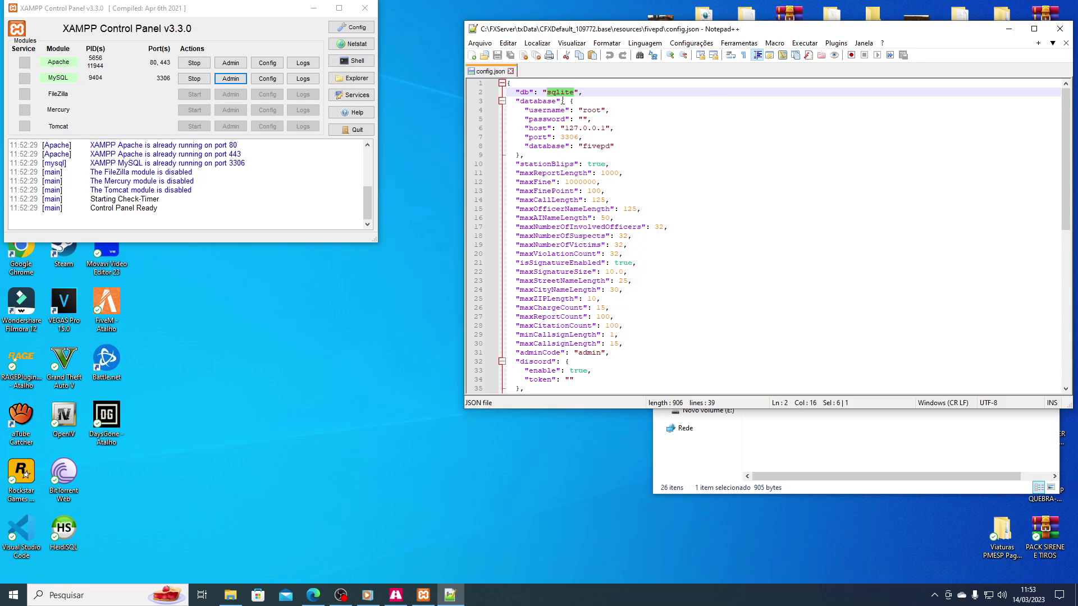
- Replace the db value in the FXServer config.json with "mysql", save the file, and close it and the editor
right_click(560, 97)
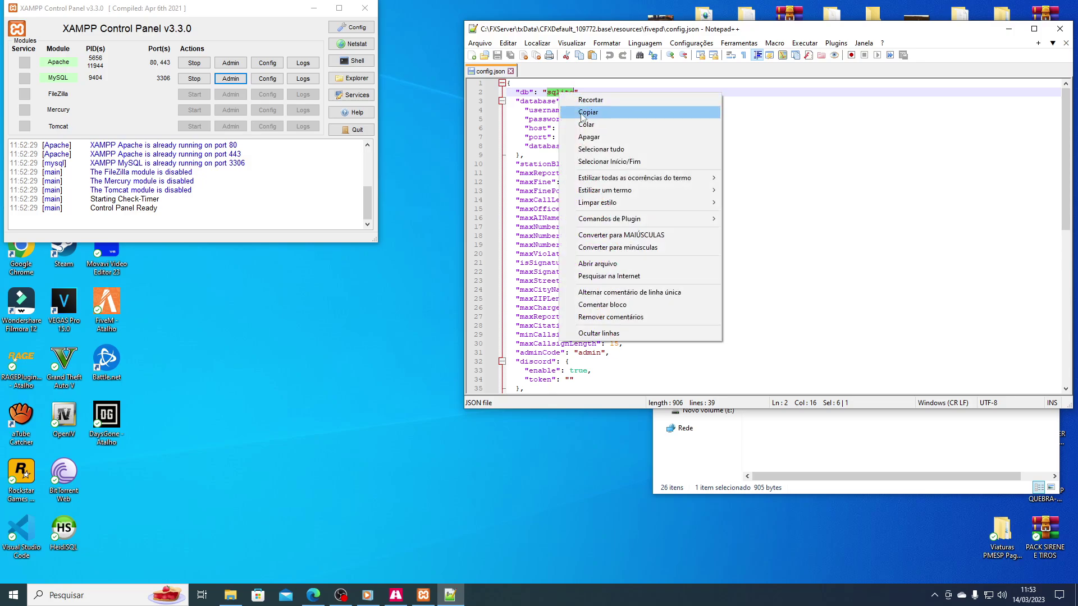
click(584, 120)
click(497, 55)
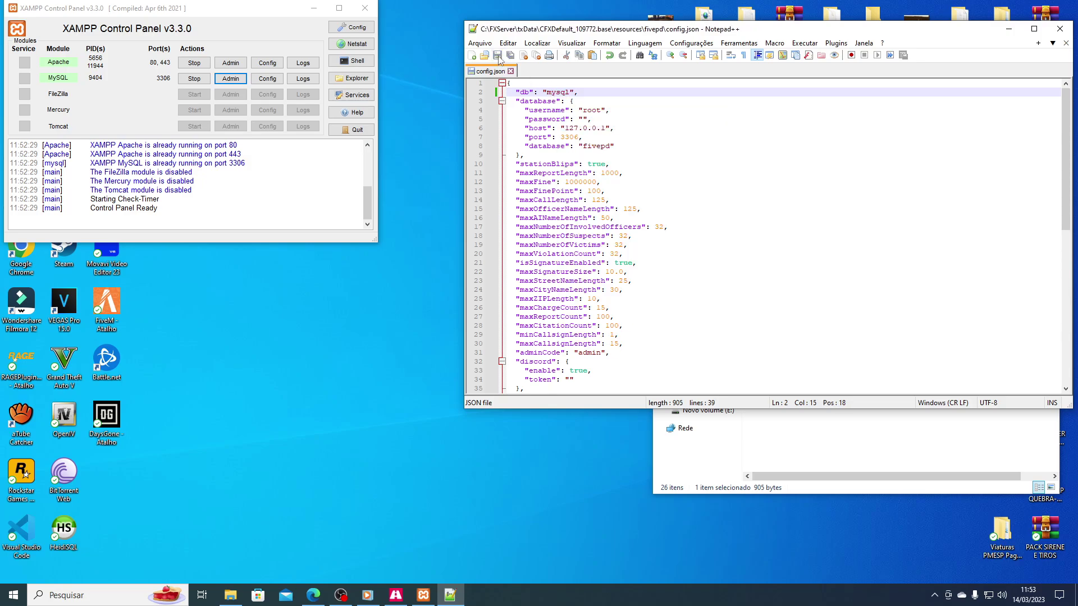
click(1065, 44)
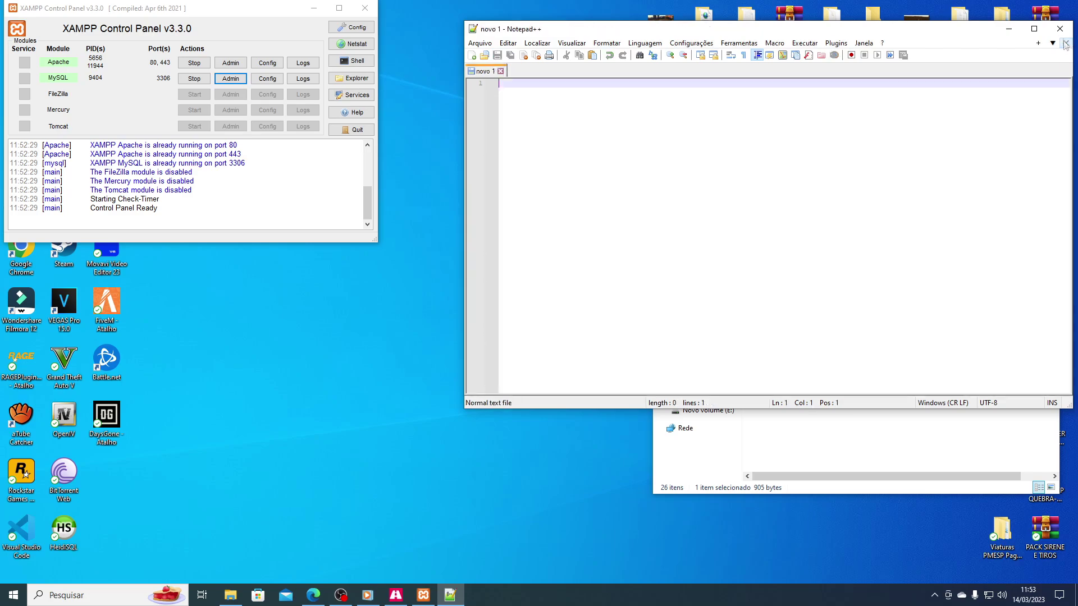
click(1064, 29)
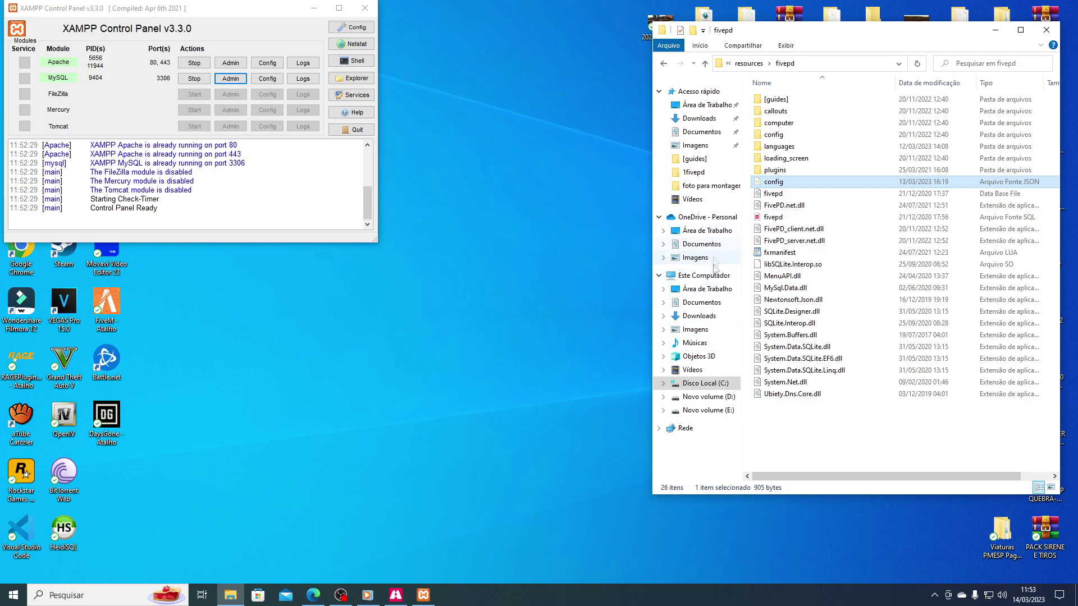
- Browse to the fivepd resource folder at C:\FXServer\txData\CFXDefault_109772.base\resources in File Explorer
click(703, 275)
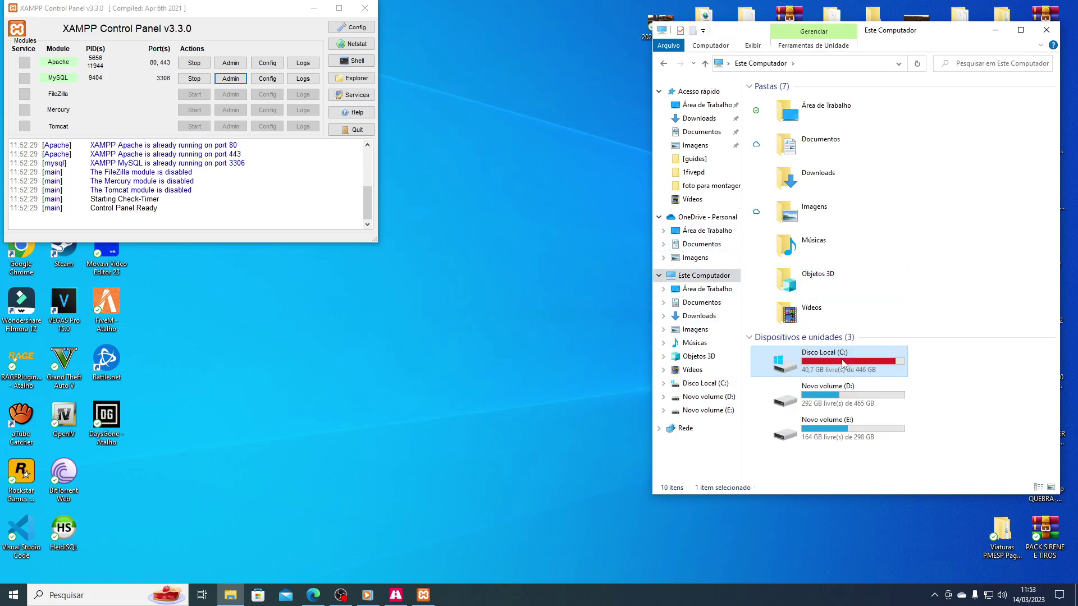
double_click(825, 359)
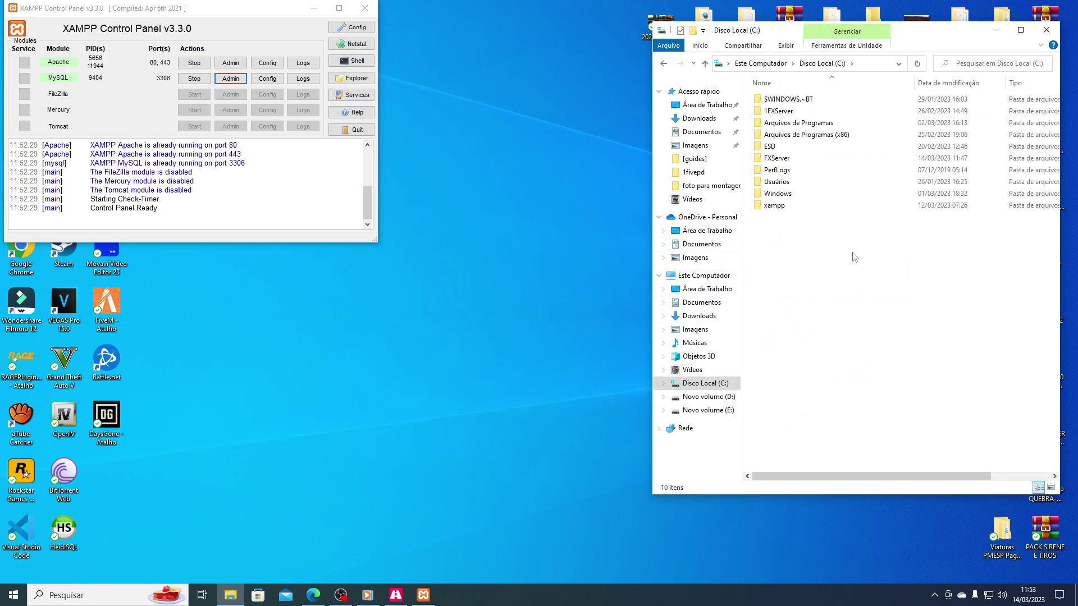
double_click(781, 158)
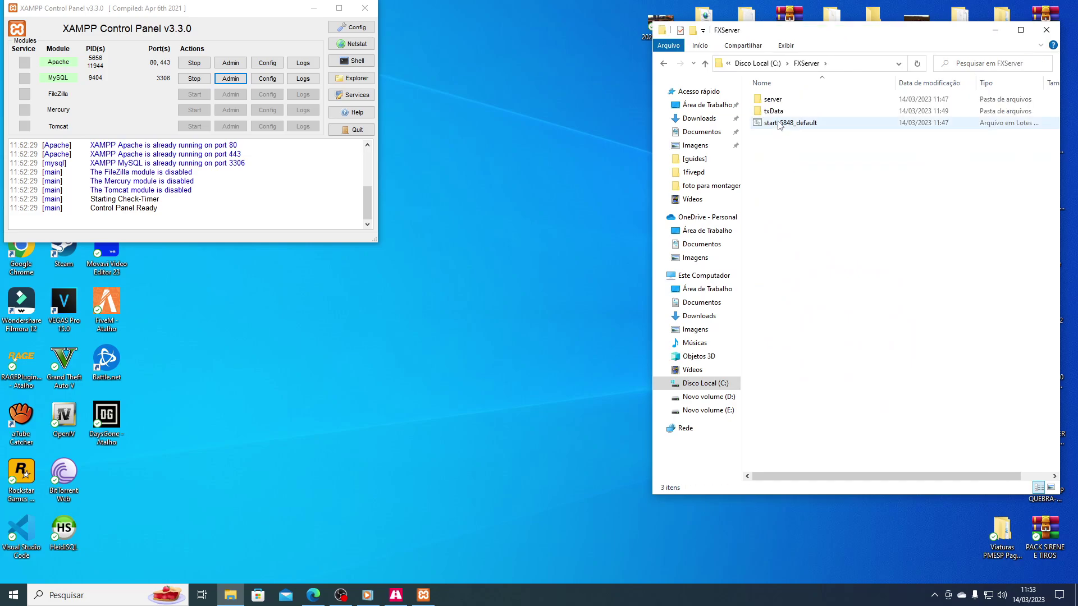
double_click(778, 112)
click(779, 102)
double_click(778, 103)
double_click(779, 102)
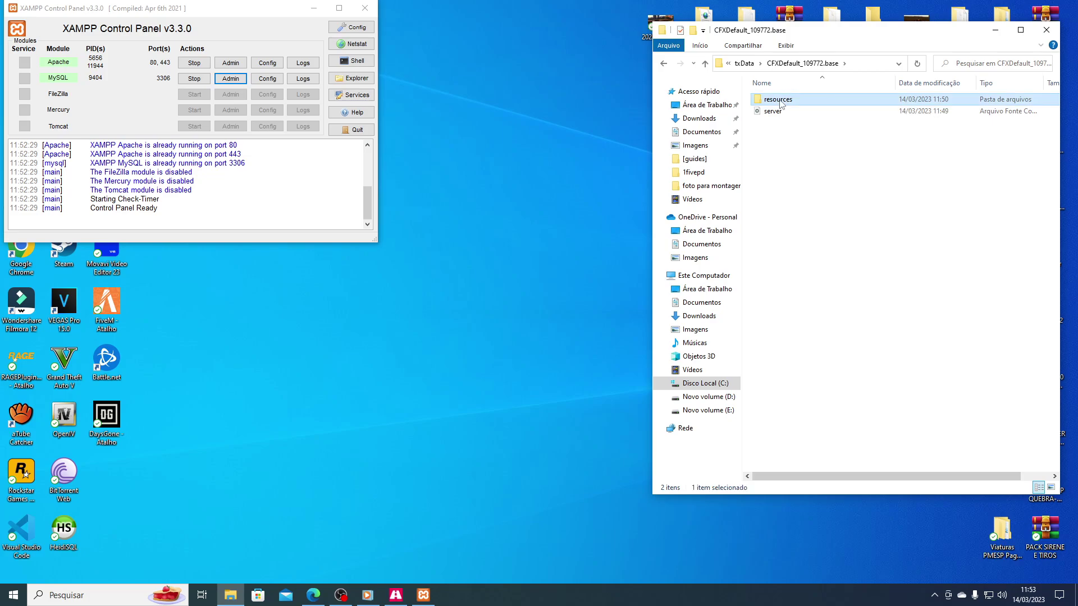
double_click(777, 171)
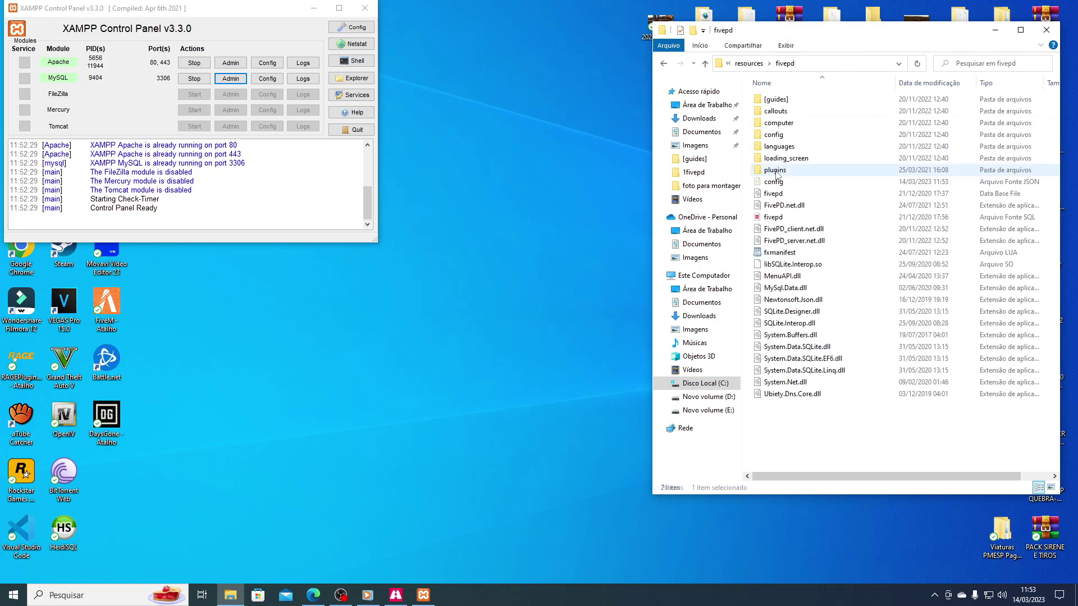
- Copy the name of the fivepd SQL file in the fivepd resource folder
click(773, 217)
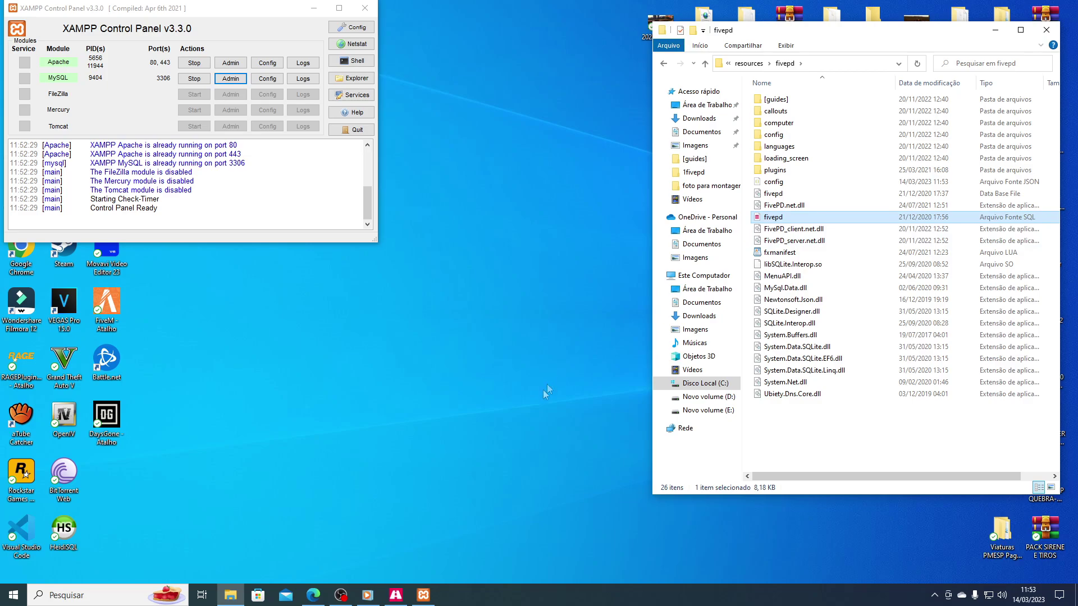
mouse_move(316, 597)
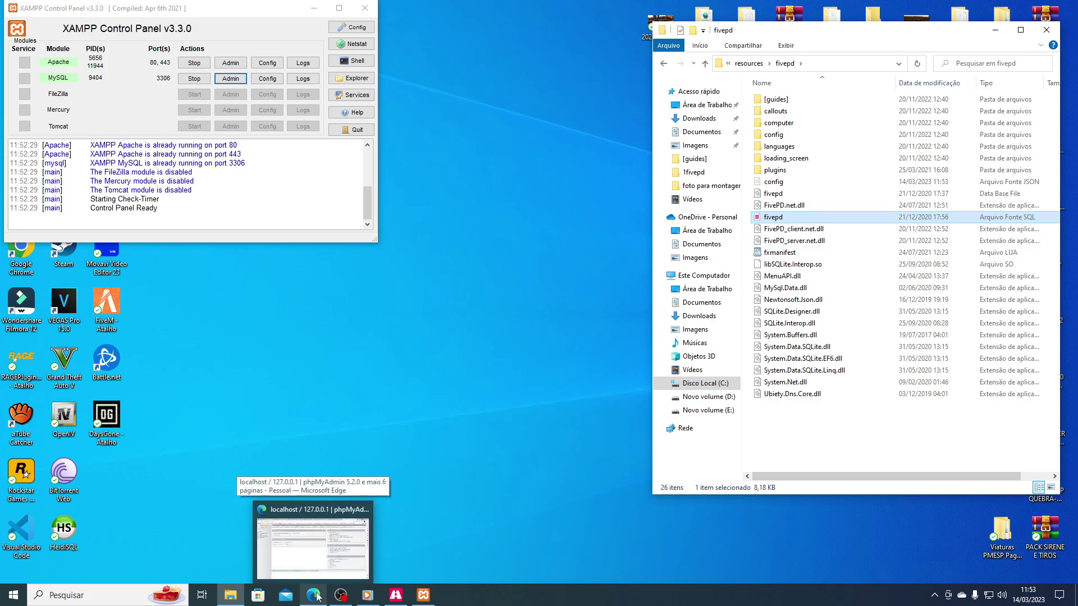
click(772, 221)
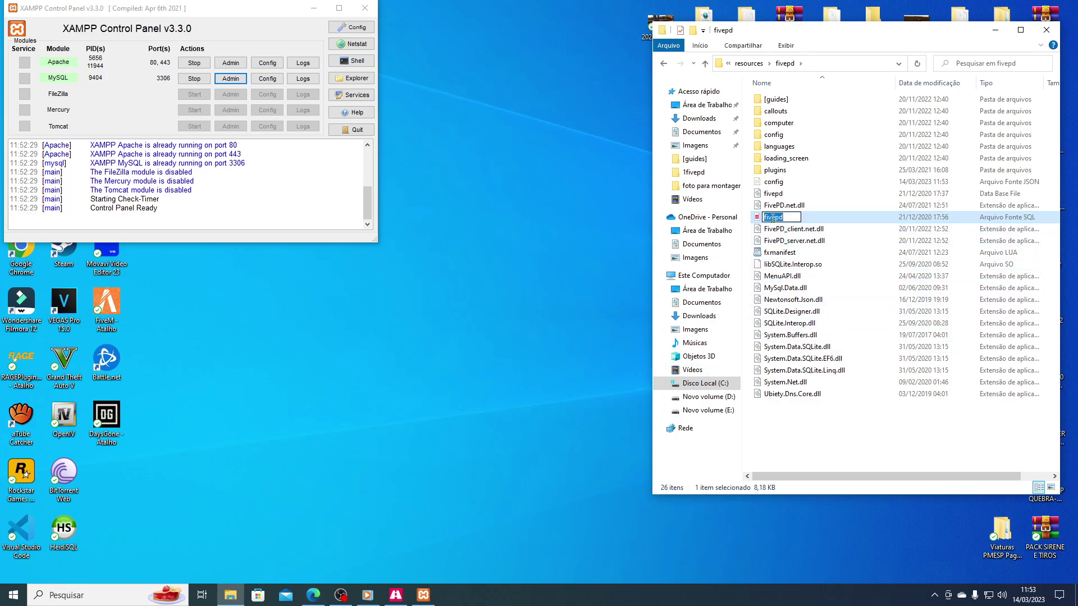
right_click(772, 218)
click(804, 258)
- Switch to phpMyAdmin in the browser and create a database named fivepd with the utf8mb4_general_ci collation
click(314, 595)
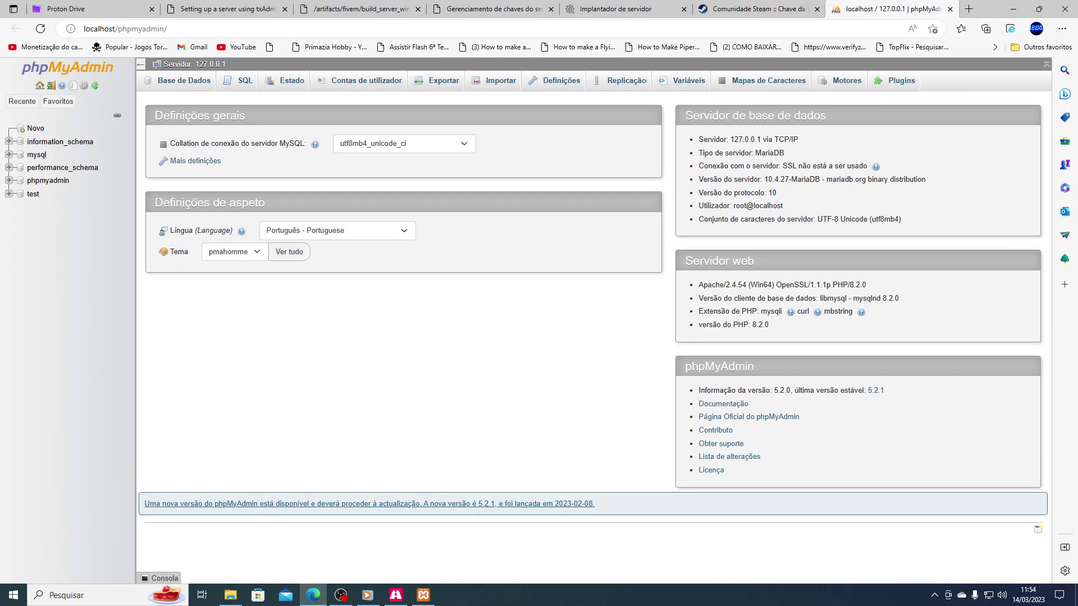
click(35, 129)
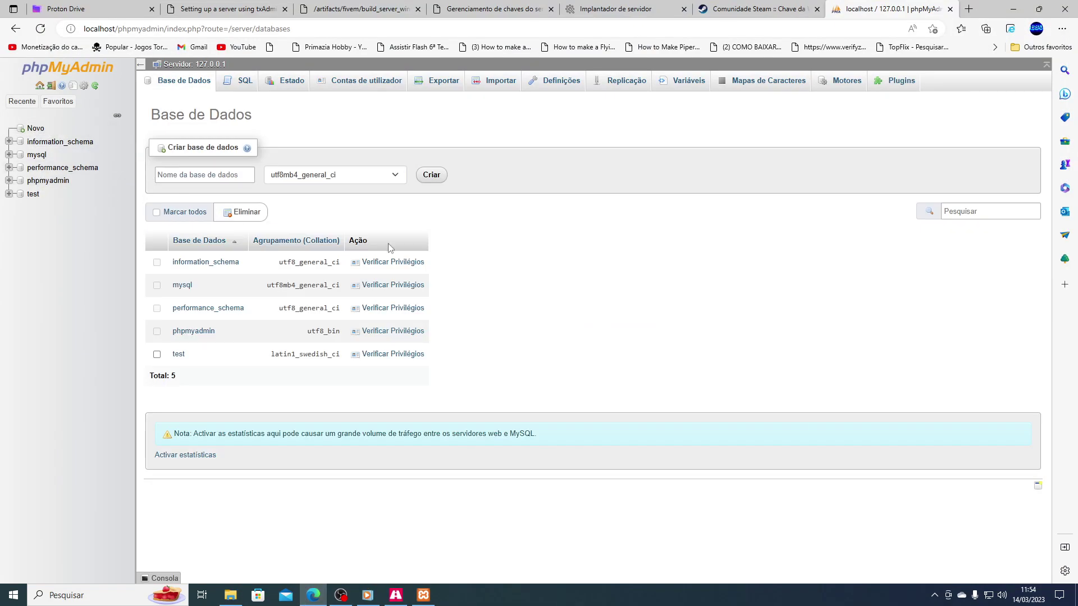
right_click(187, 177)
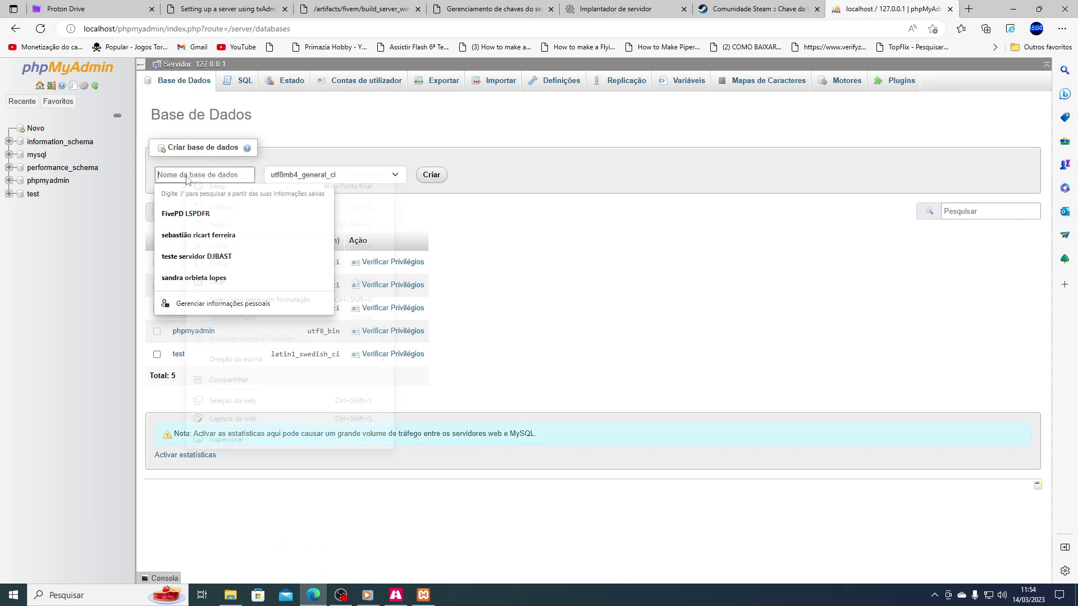
click(218, 279)
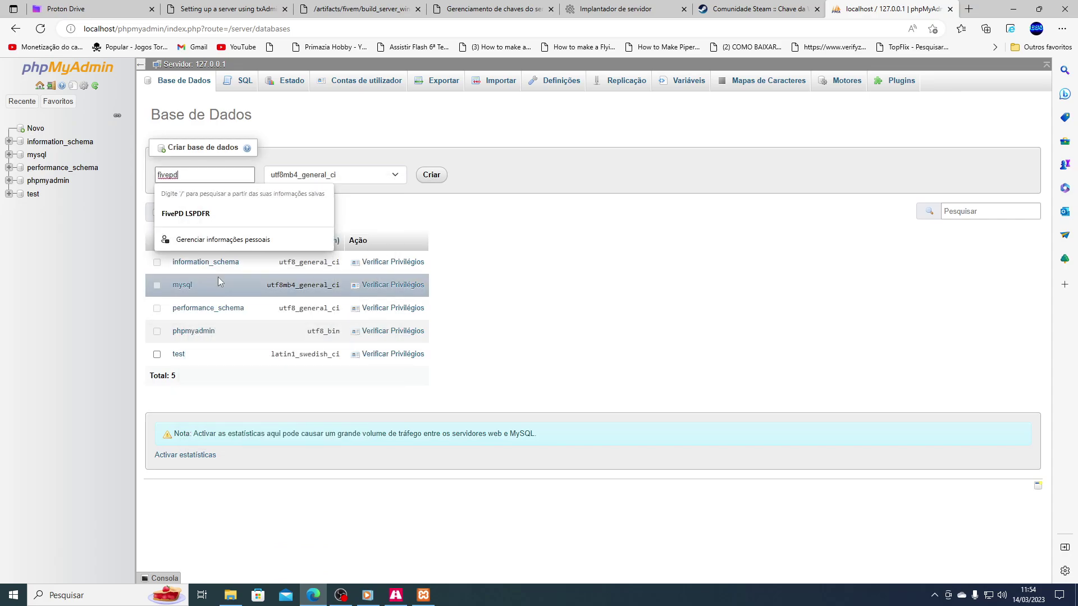
click(429, 174)
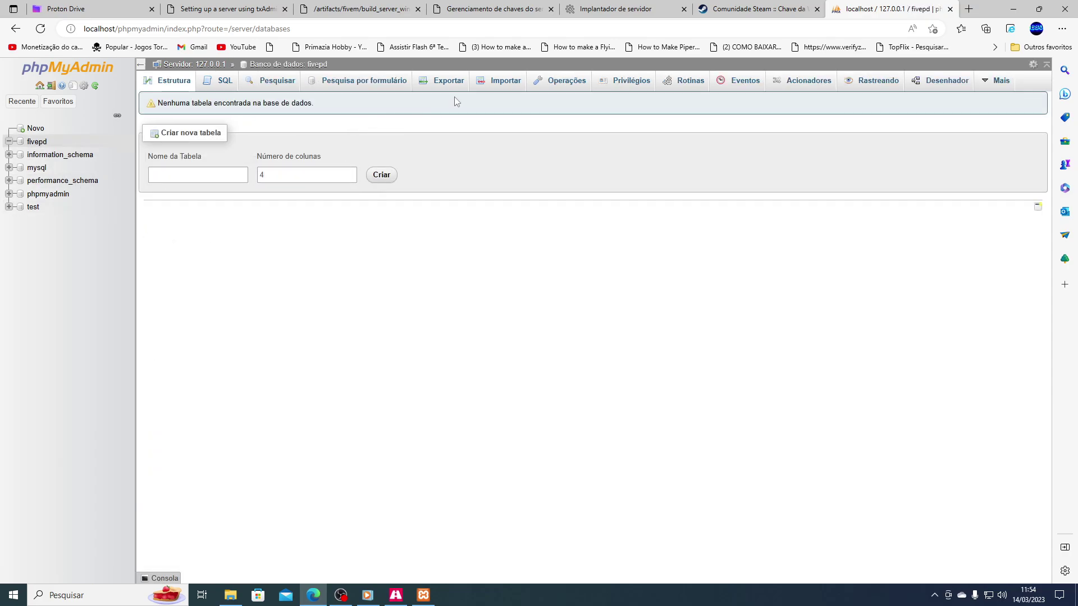
- Begin choosing an import file for the fivepd database and browse to C:\FXServer\txData\CFXDefault_109772.base\resources\fivepd
click(503, 82)
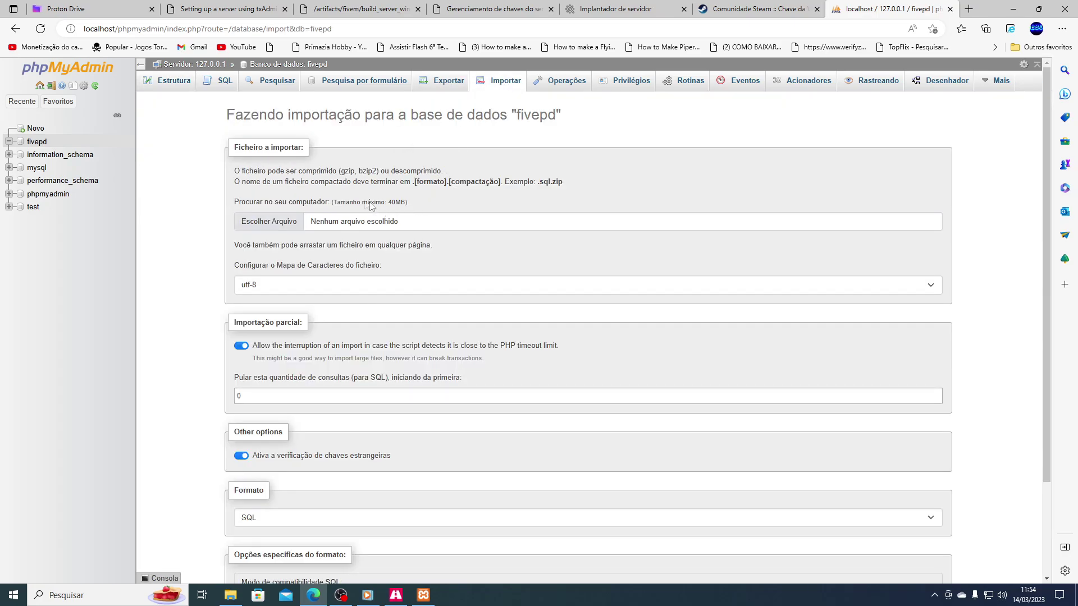
click(268, 222)
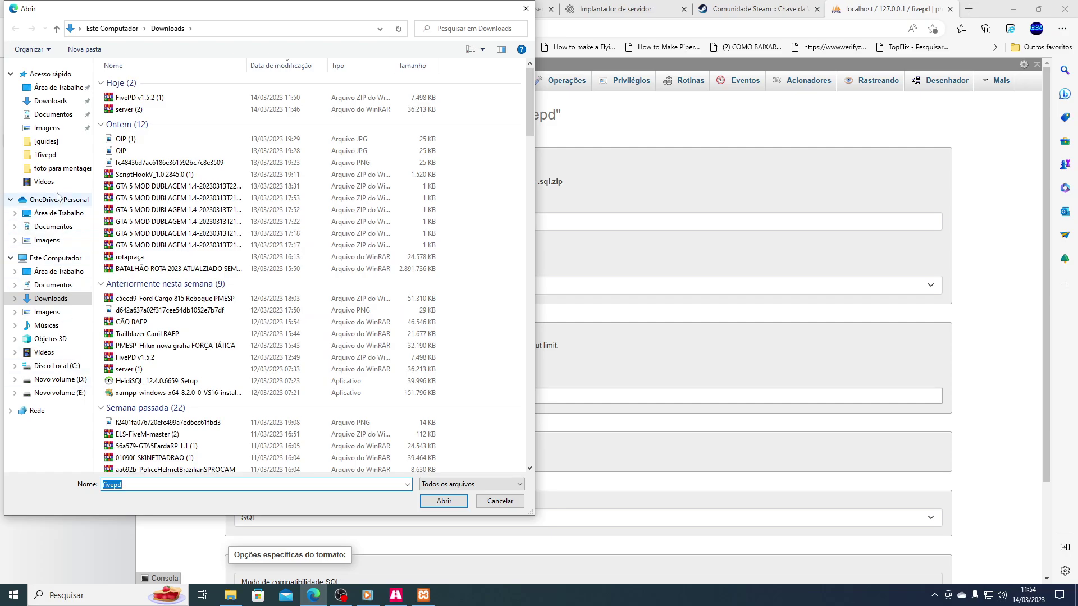
click(55, 258)
double_click(182, 240)
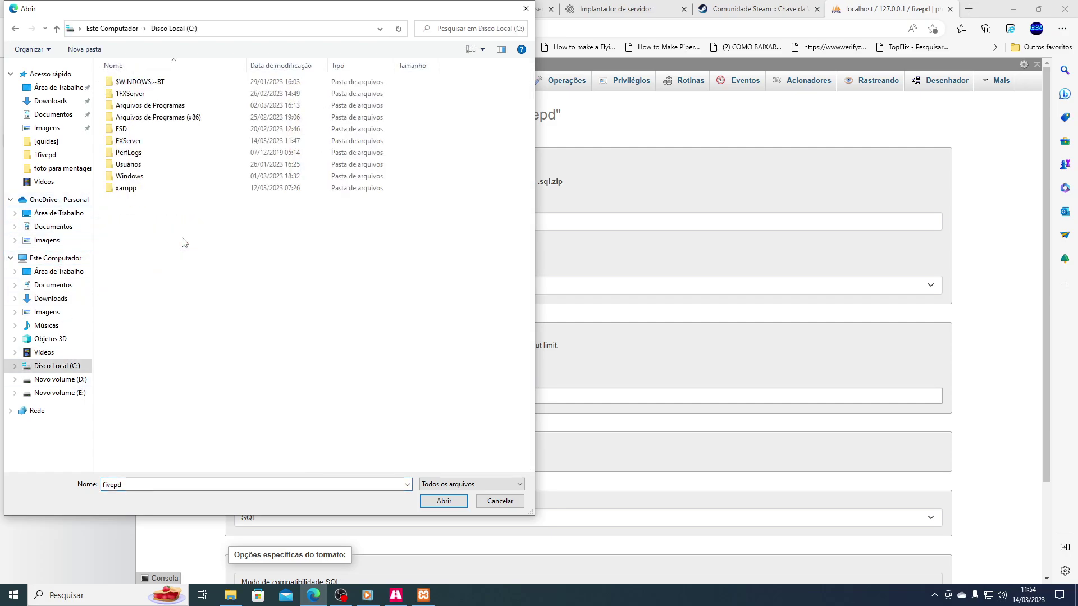
double_click(129, 141)
click(133, 96)
double_click(132, 98)
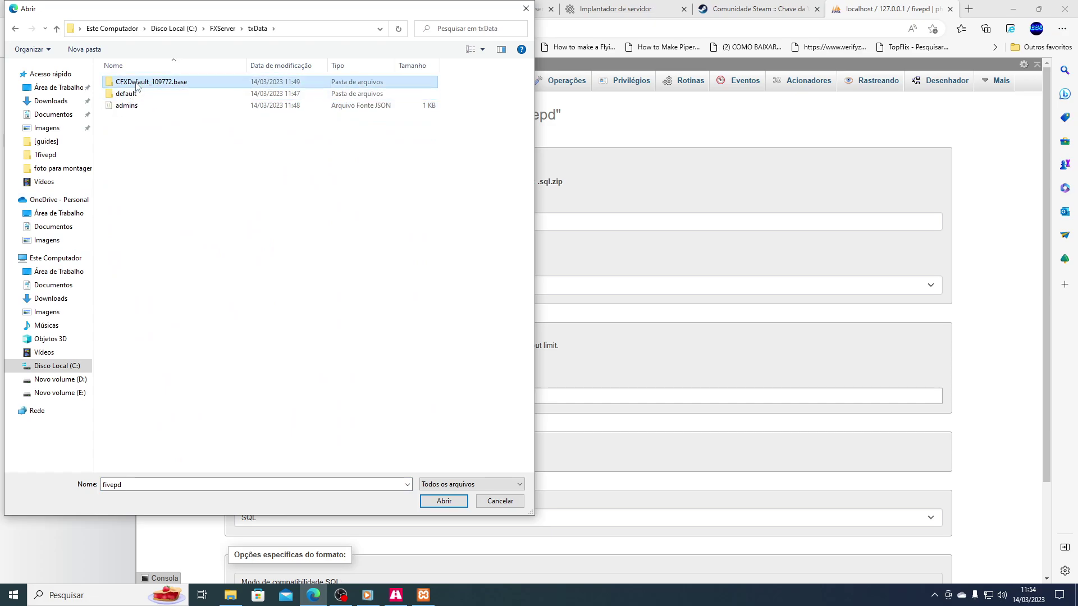
double_click(130, 82)
click(133, 84)
double_click(132, 84)
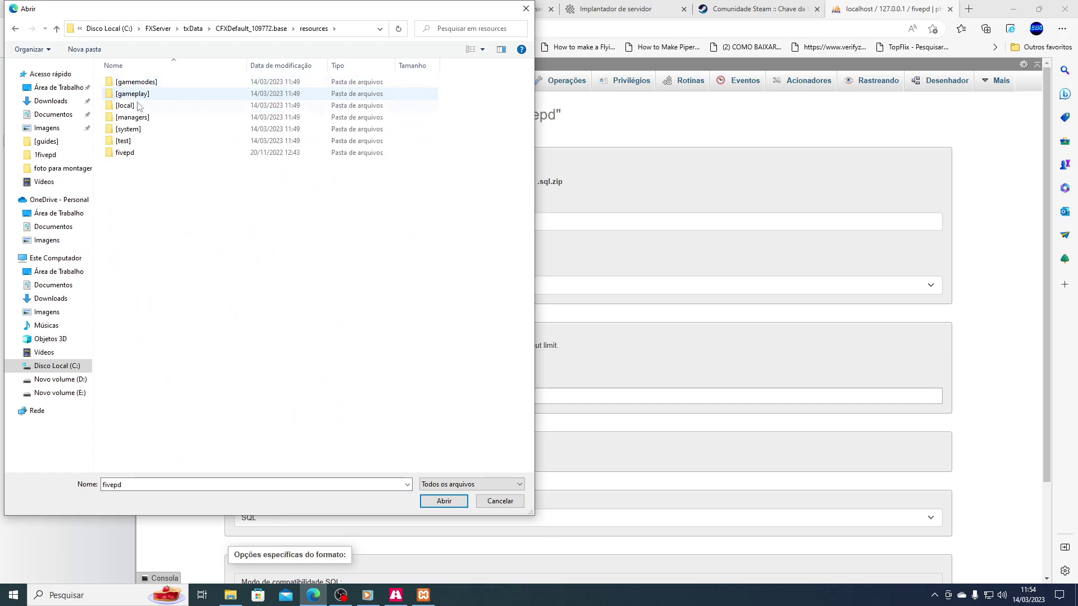
double_click(126, 153)
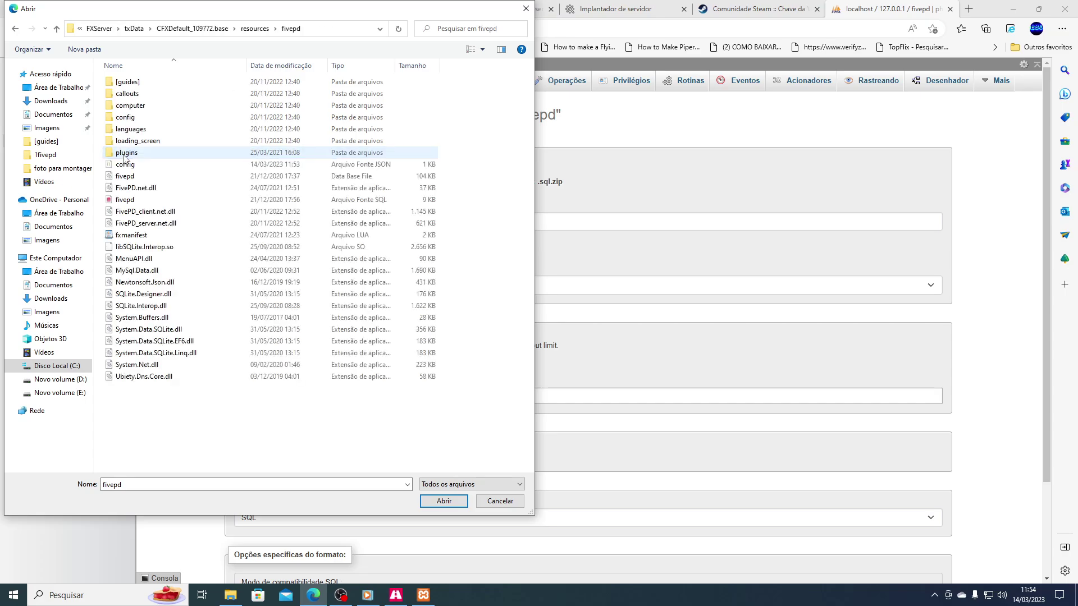
- Choose fivepd.sql as the import file and import it into the fivepd database in SQL format
click(125, 200)
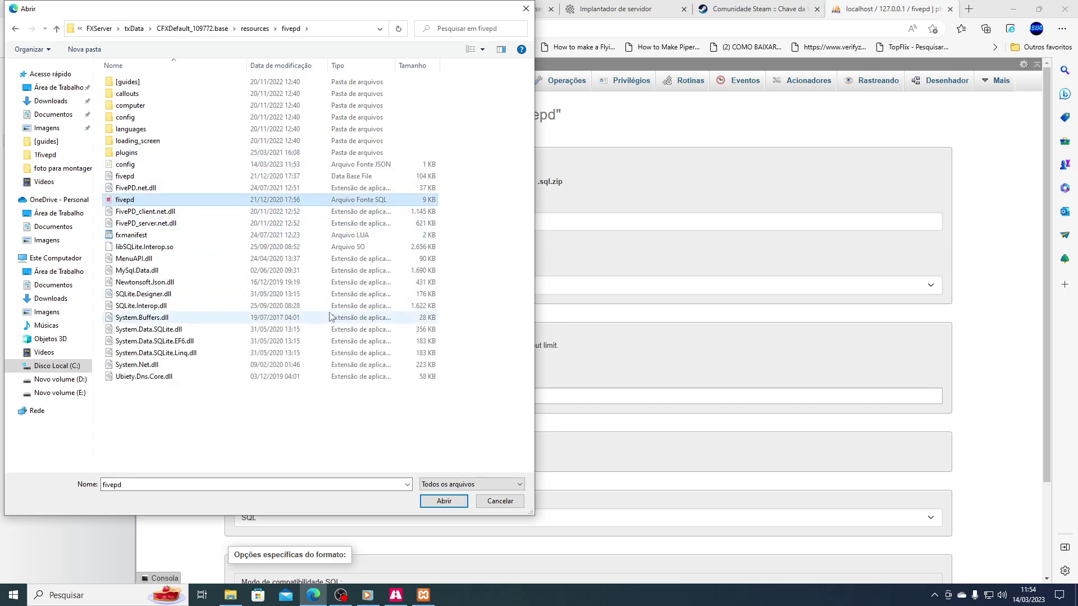
click(437, 499)
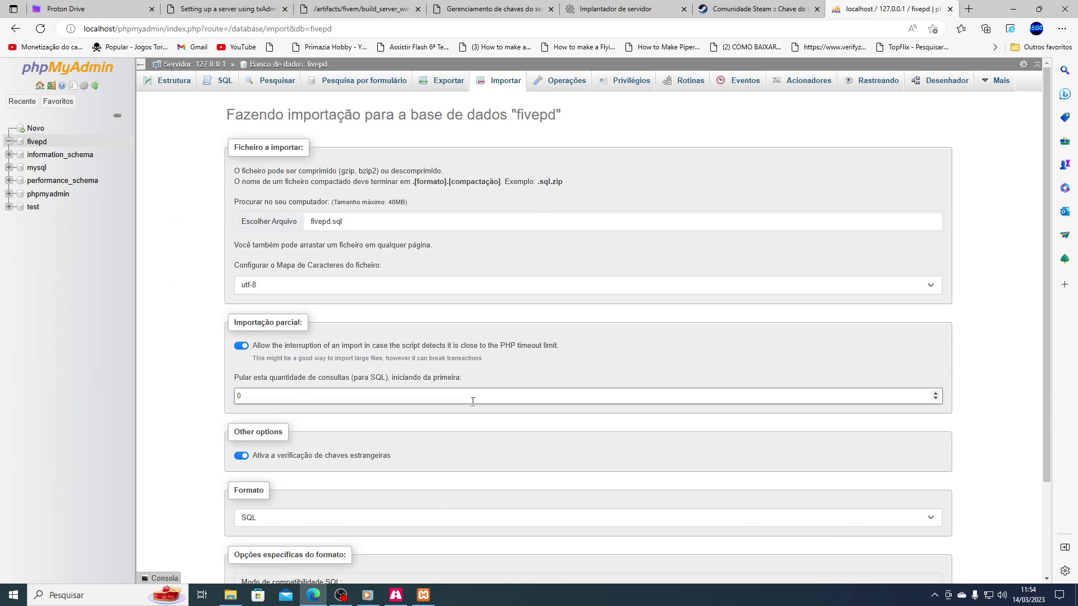
scroll(473, 401, down, 2)
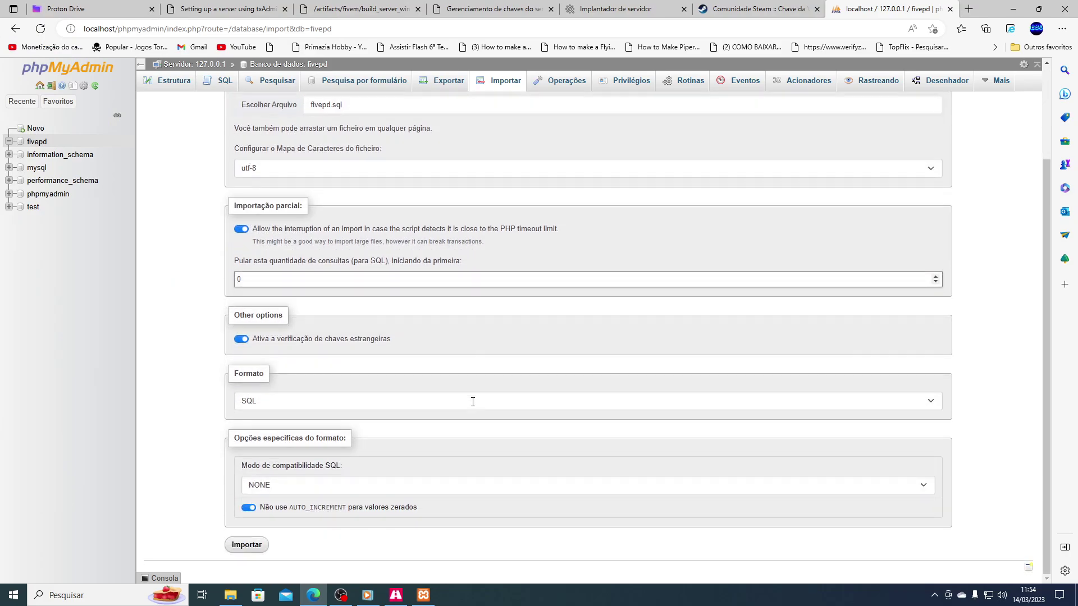
click(250, 545)
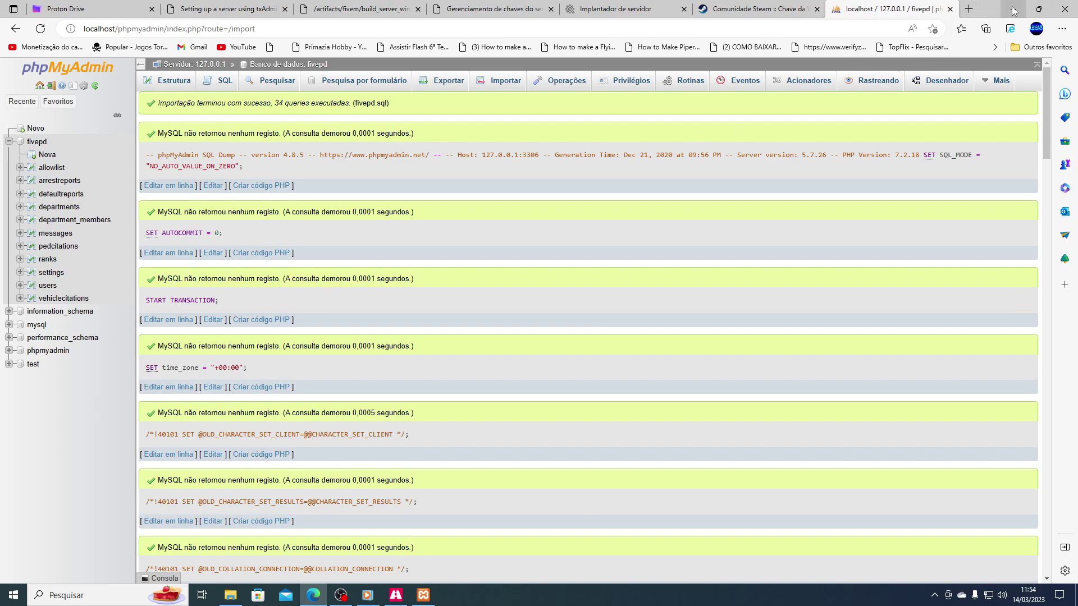
- Close the Steam Web API key page, return to the txAdmin deployer, and save the configuration and run the server
click(699, 13)
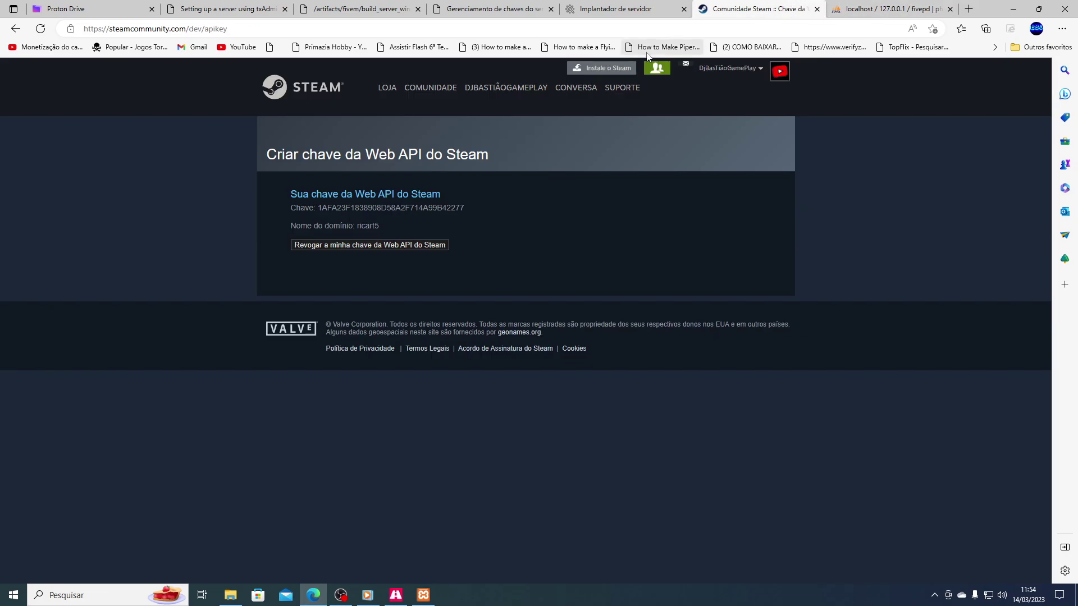
click(817, 9)
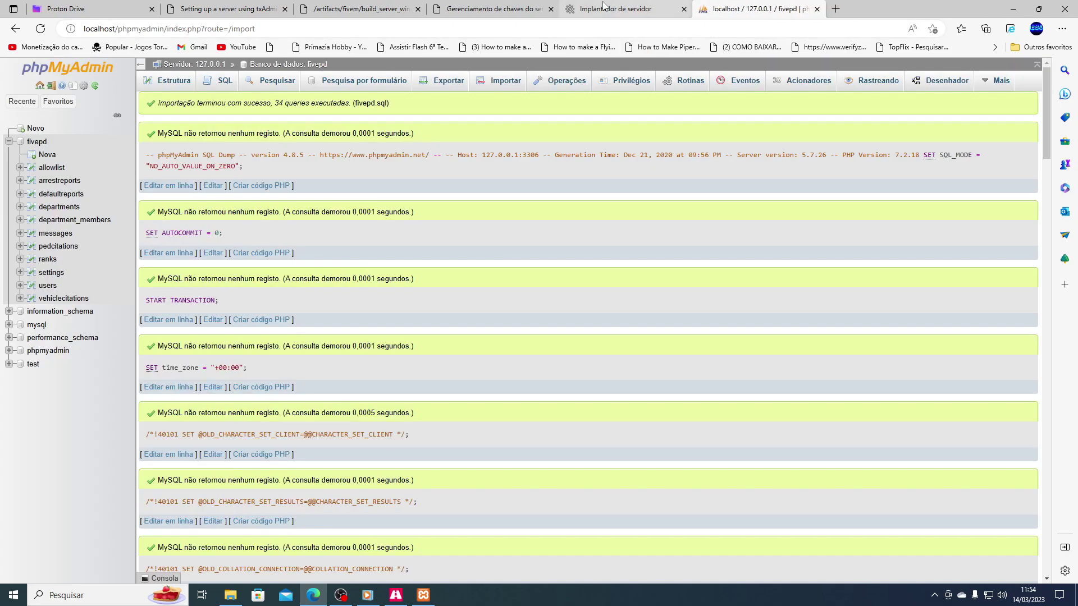
click(606, 9)
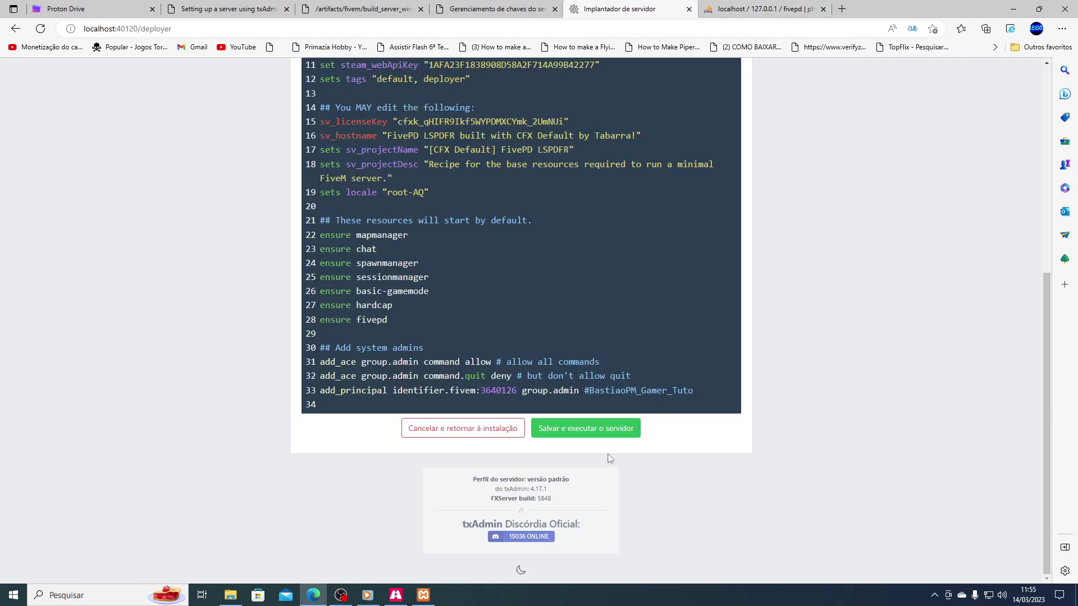
click(1012, 10)
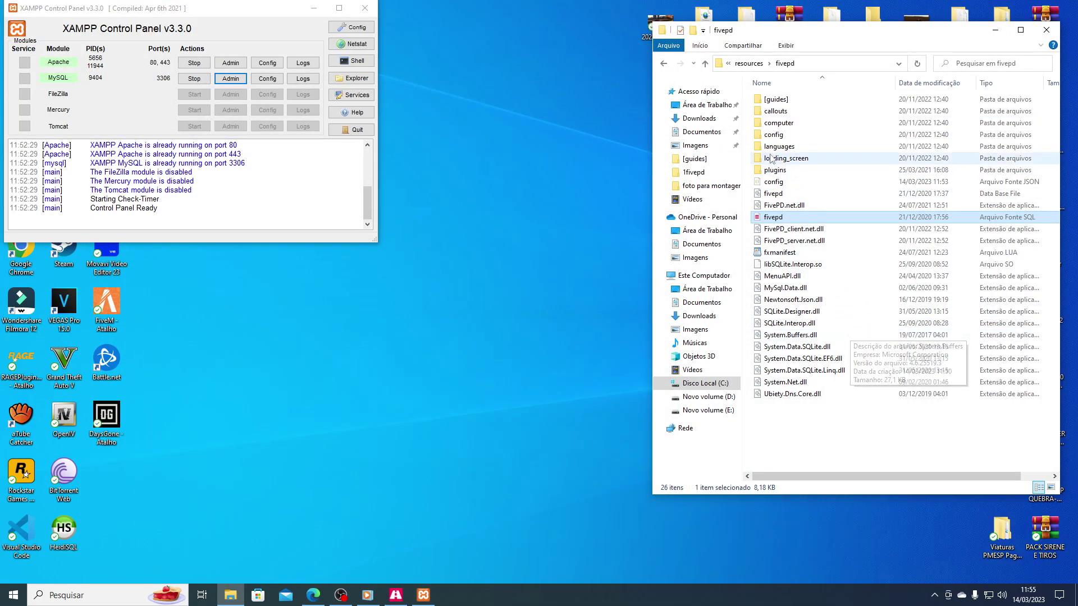
click(314, 595)
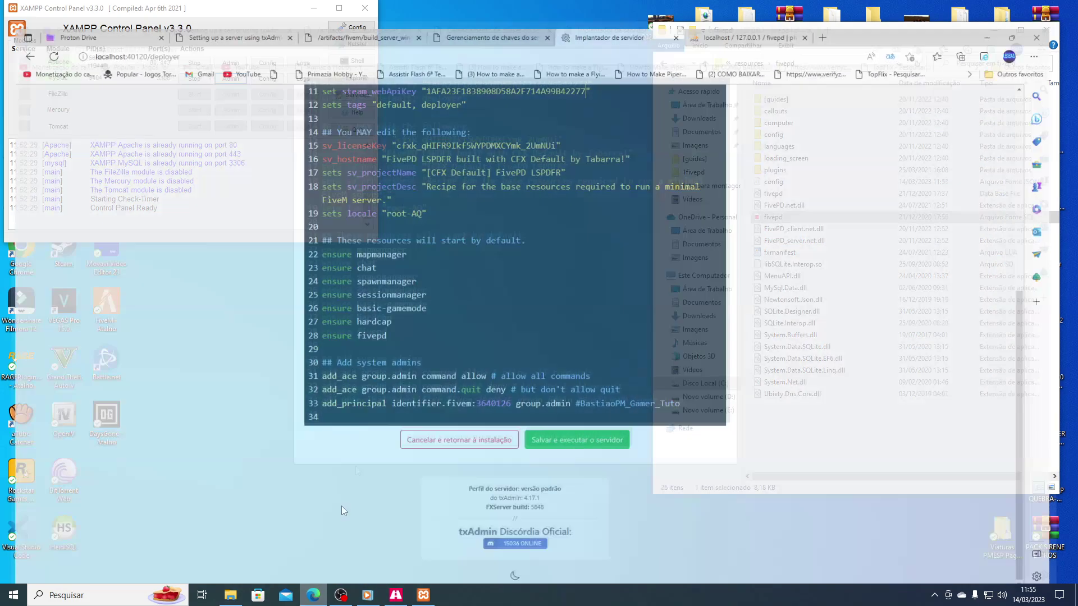
click(575, 436)
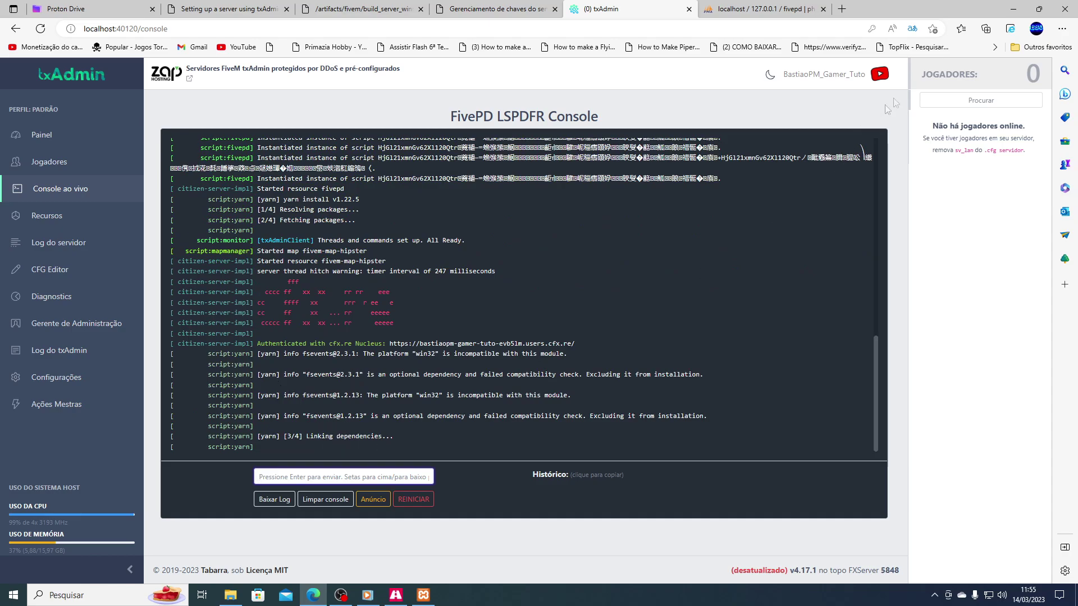
- Close the XAMPP Control Panel and switch to HeidiSQL to create and open a session named FXServer
click(1016, 9)
click(365, 7)
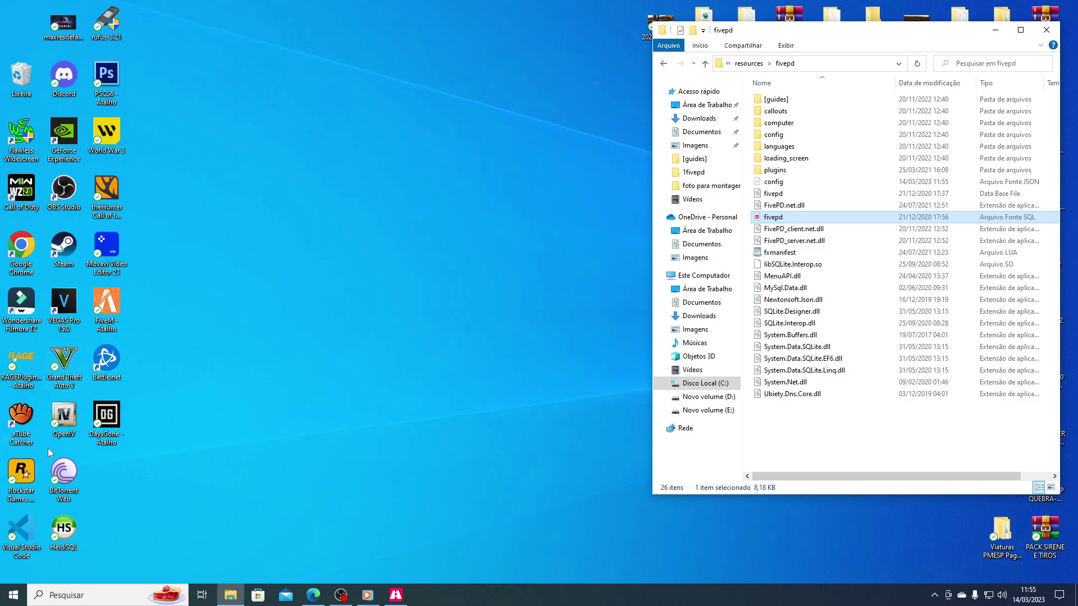
click(66, 532)
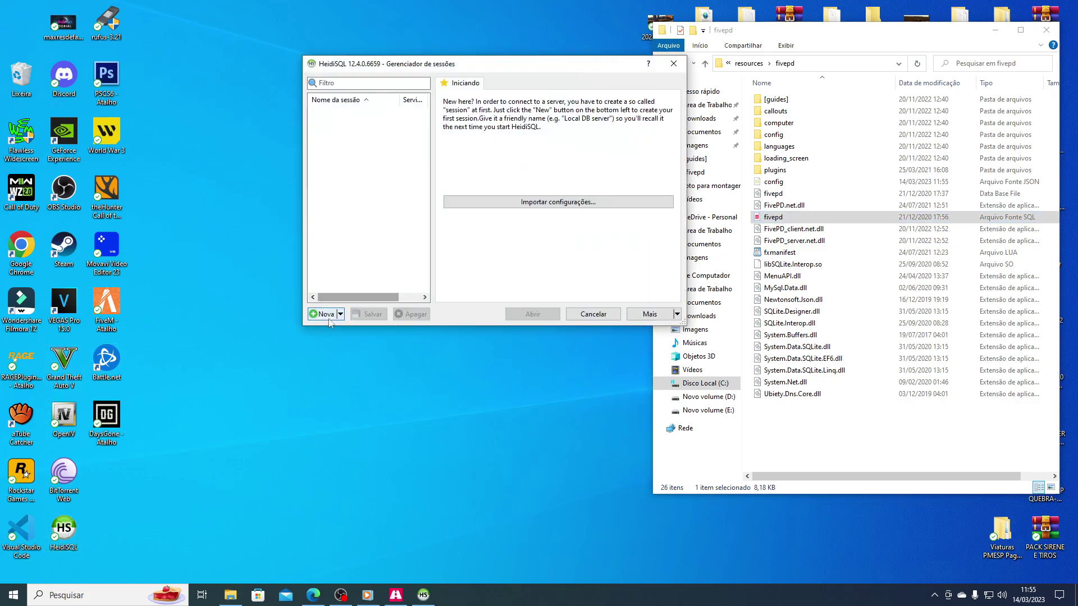
click(325, 315)
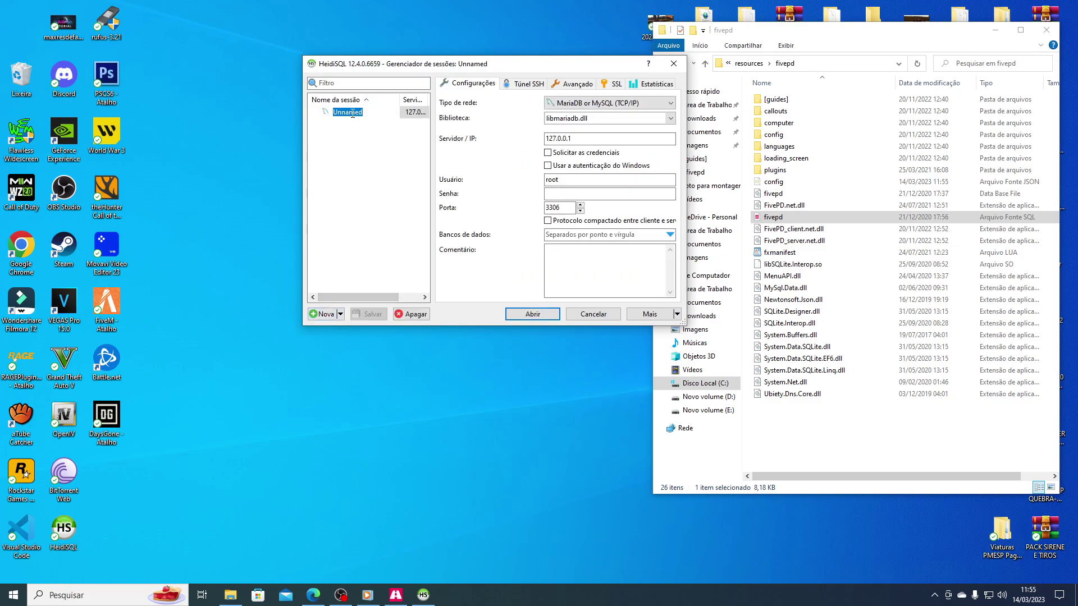
text(FXServer)
key(Return)
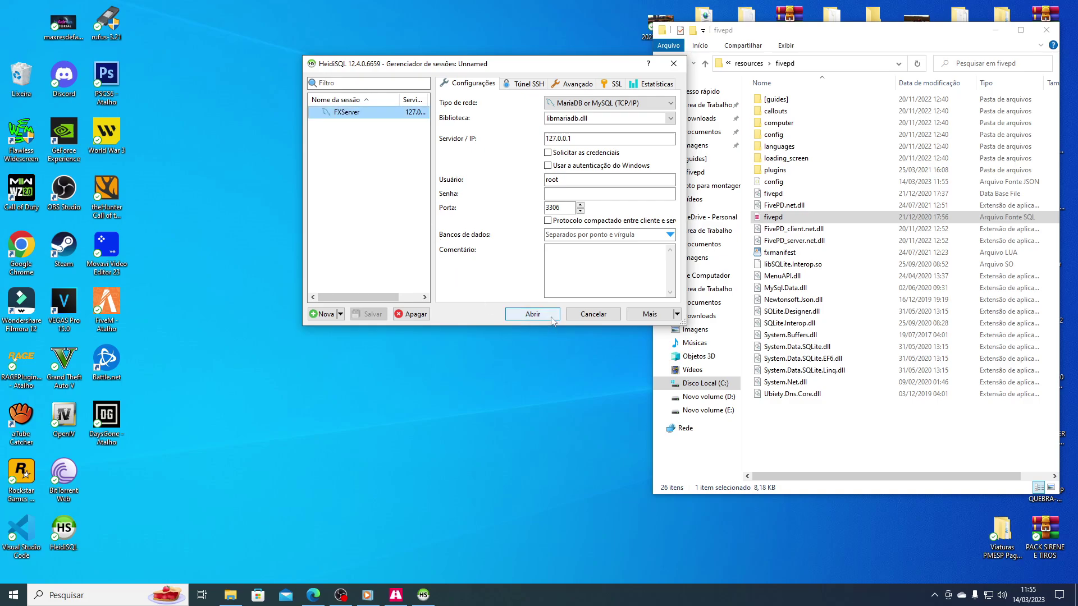
click(533, 315)
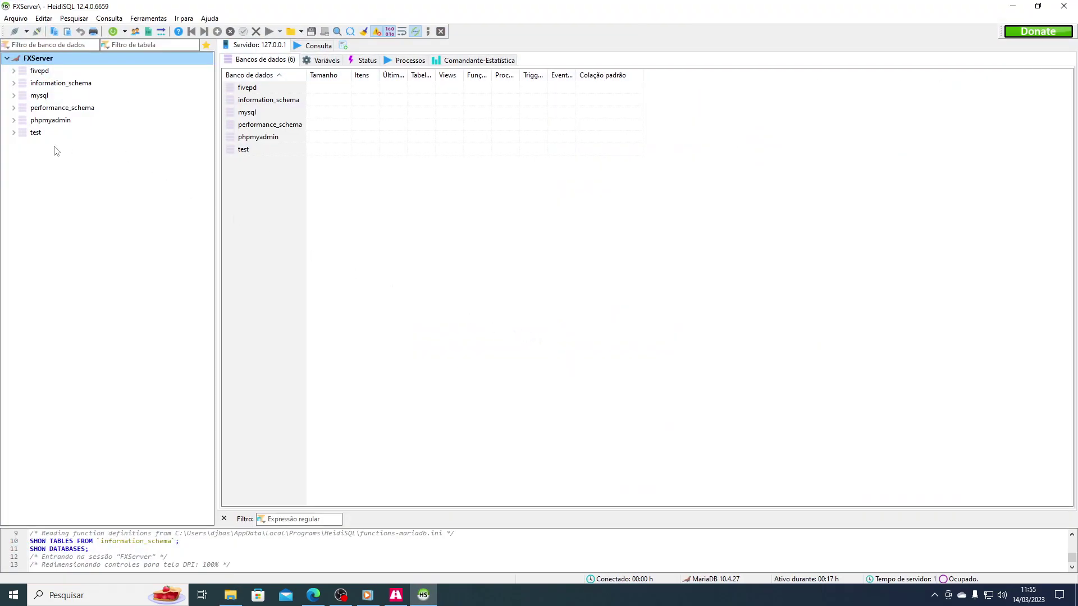
- Expand the fivepd database and examine the data of its users table
double_click(37, 71)
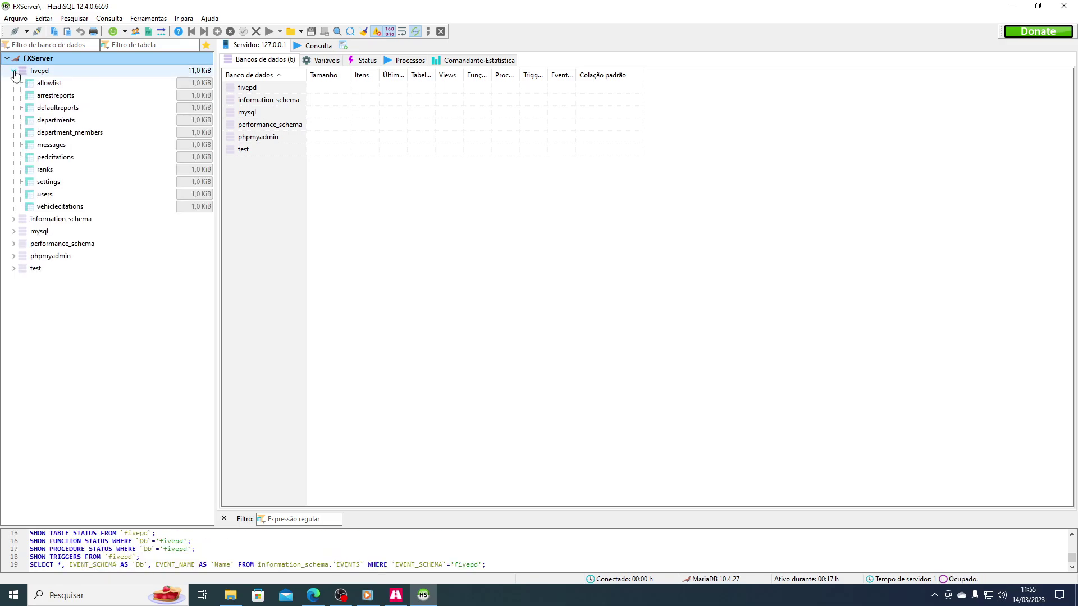
double_click(48, 194)
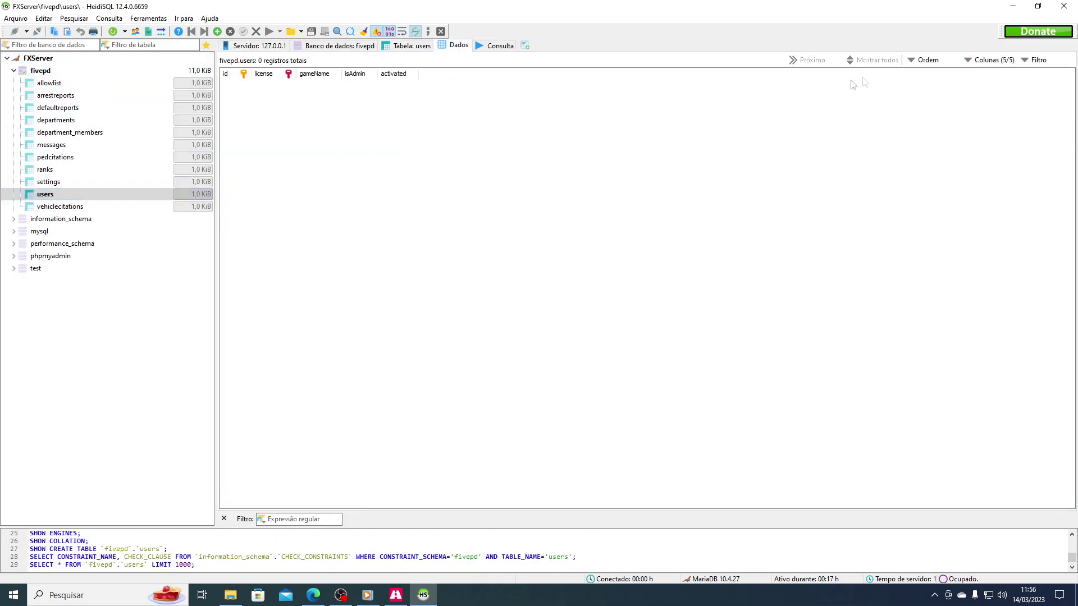
click(1012, 6)
- Minimize the fivepd folder window and check the output in the FXServer console
right_click(567, 140)
click(593, 173)
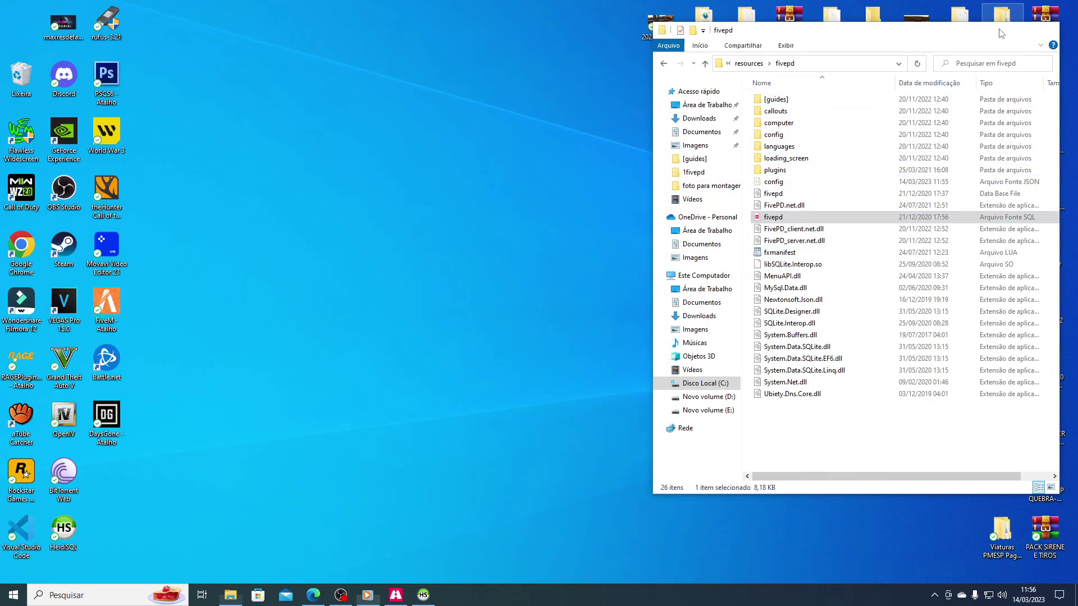
click(995, 30)
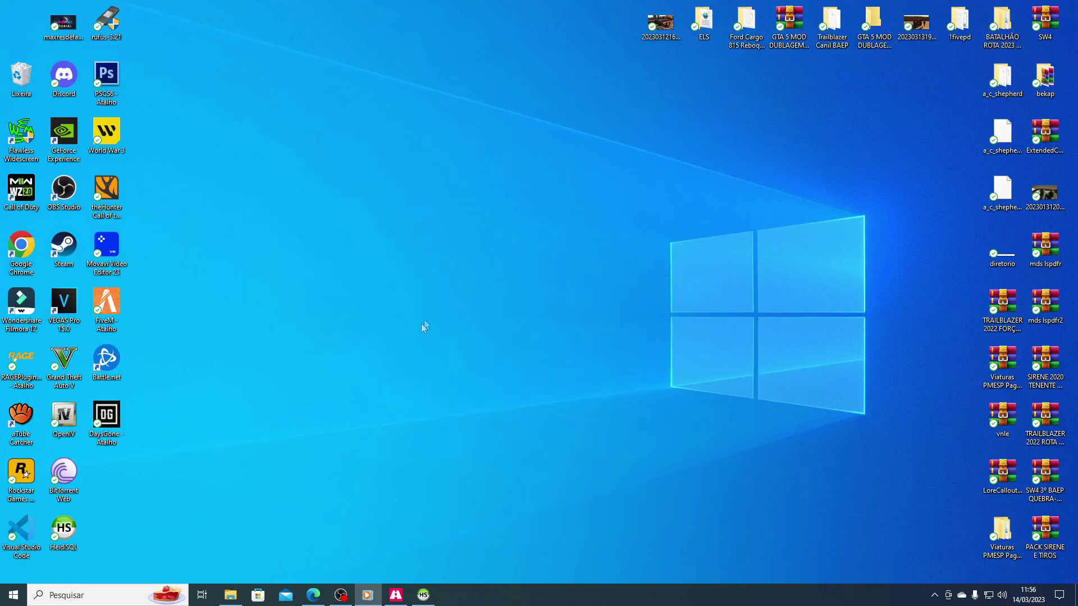
click(398, 596)
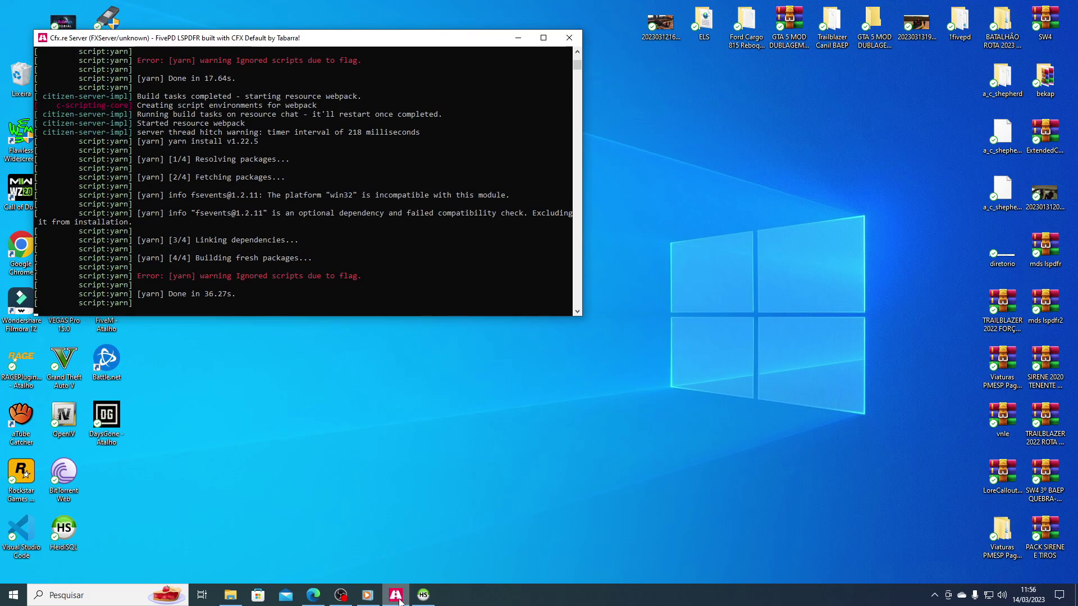
click(397, 596)
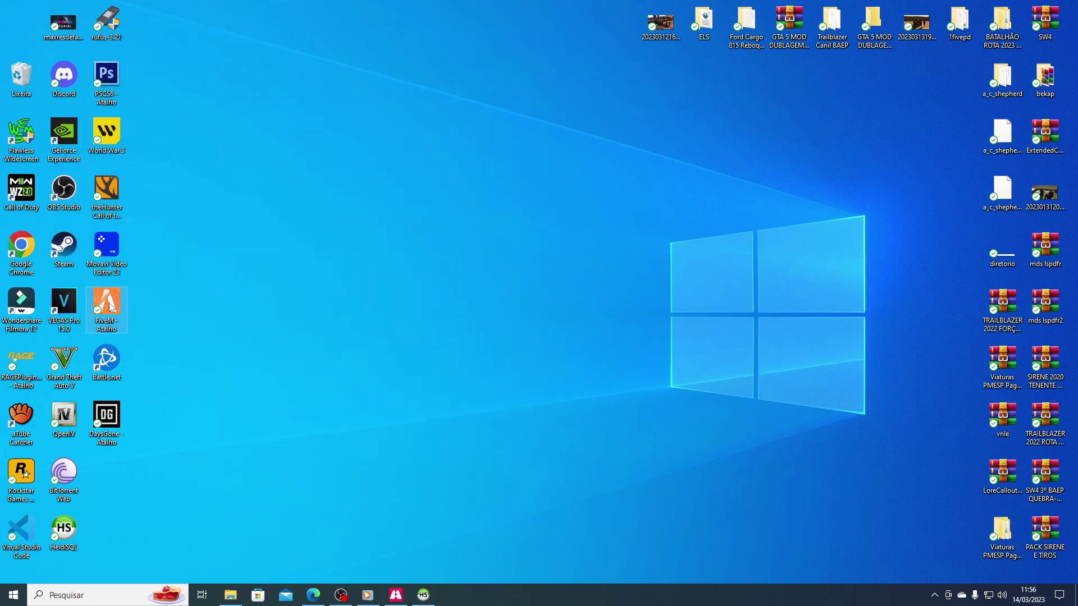
- Switch to OBS and make the Captura de janela source visible
click(348, 601)
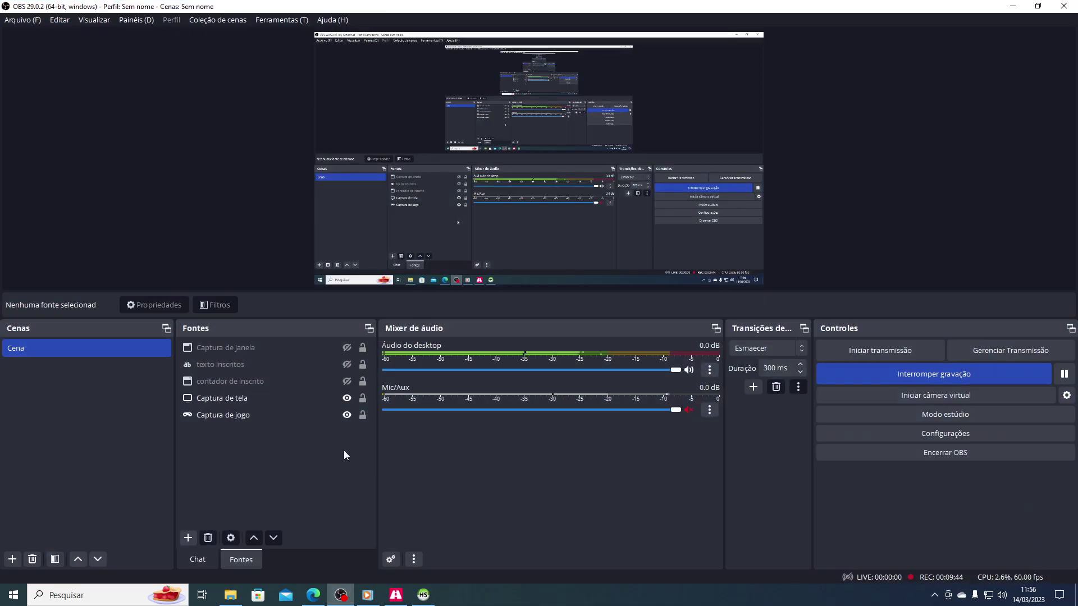
click(254, 399)
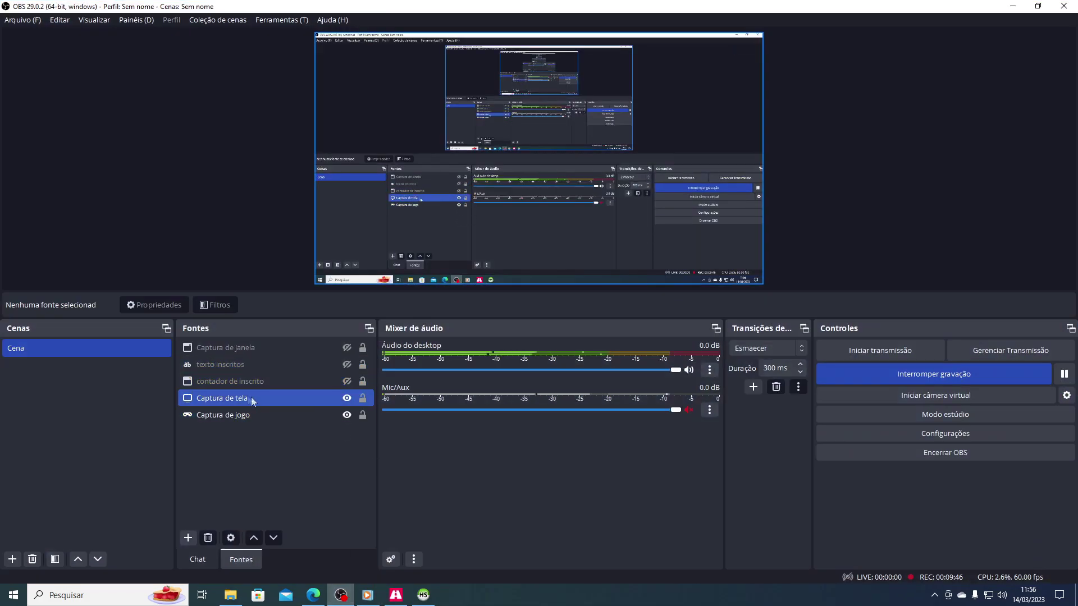
click(240, 366)
click(235, 350)
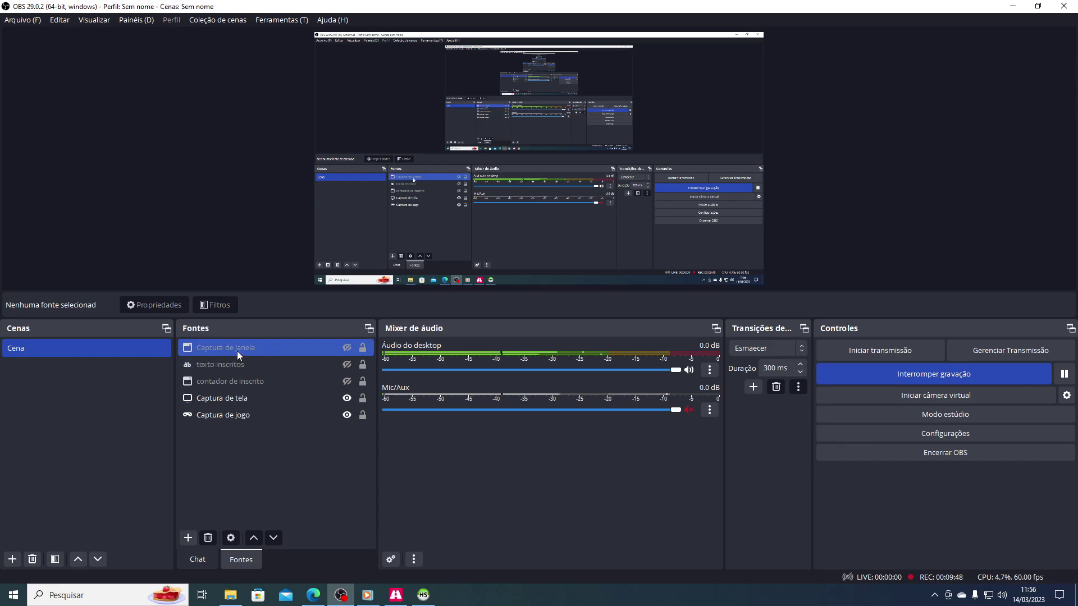
click(347, 348)
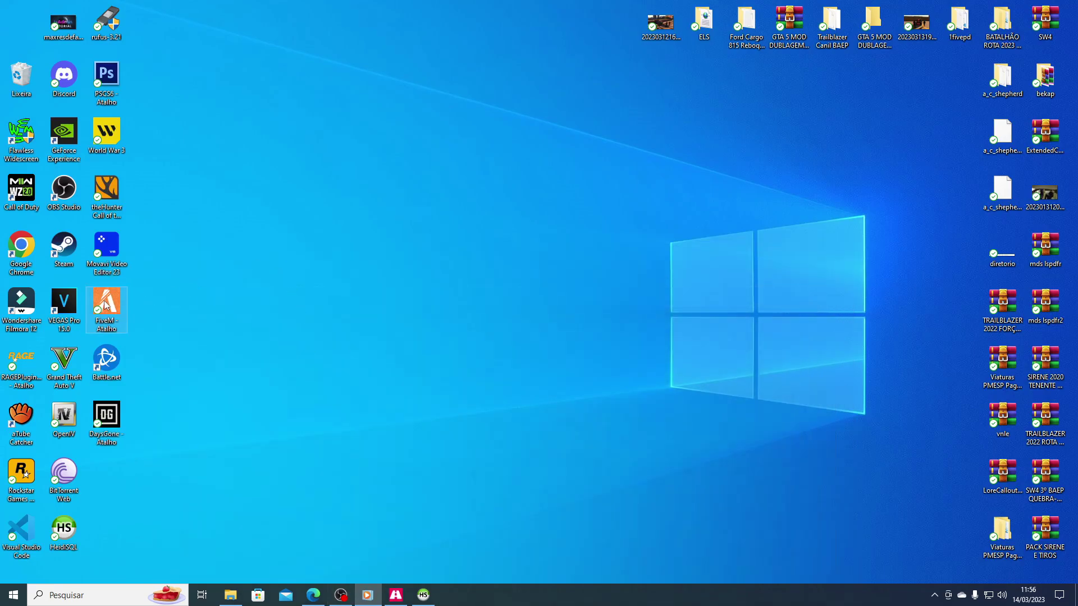
- Launch the FiveM client from the desktop
double_click(106, 305)
double_click(105, 305)
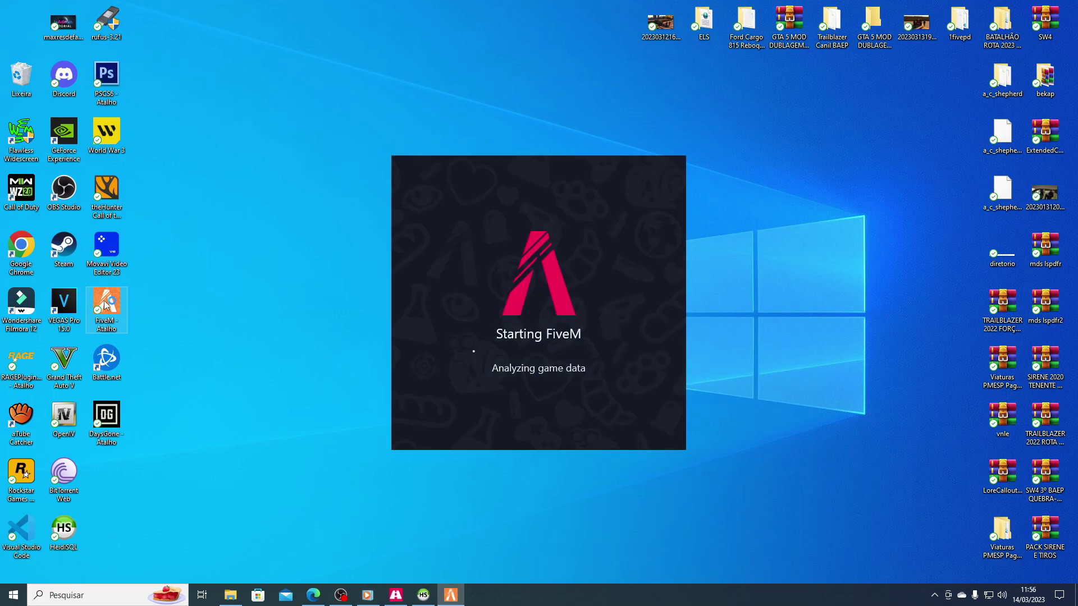